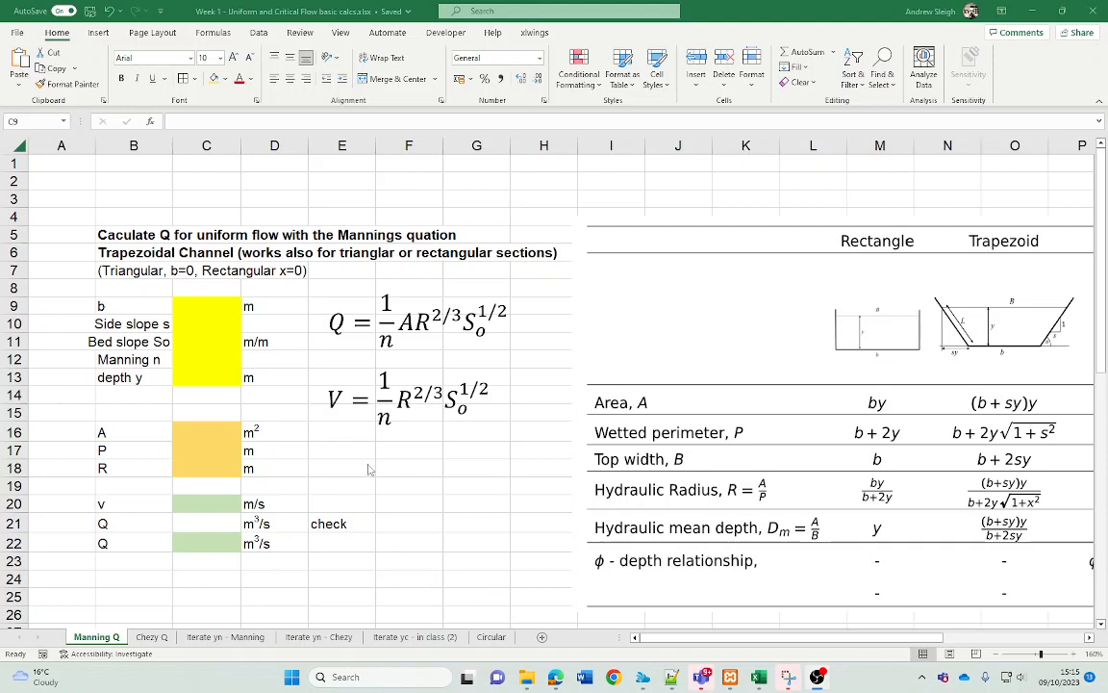
Enter 126 m as the channel width b in C9 and 3 as the side slope s in C10.
left_click(295, 605)
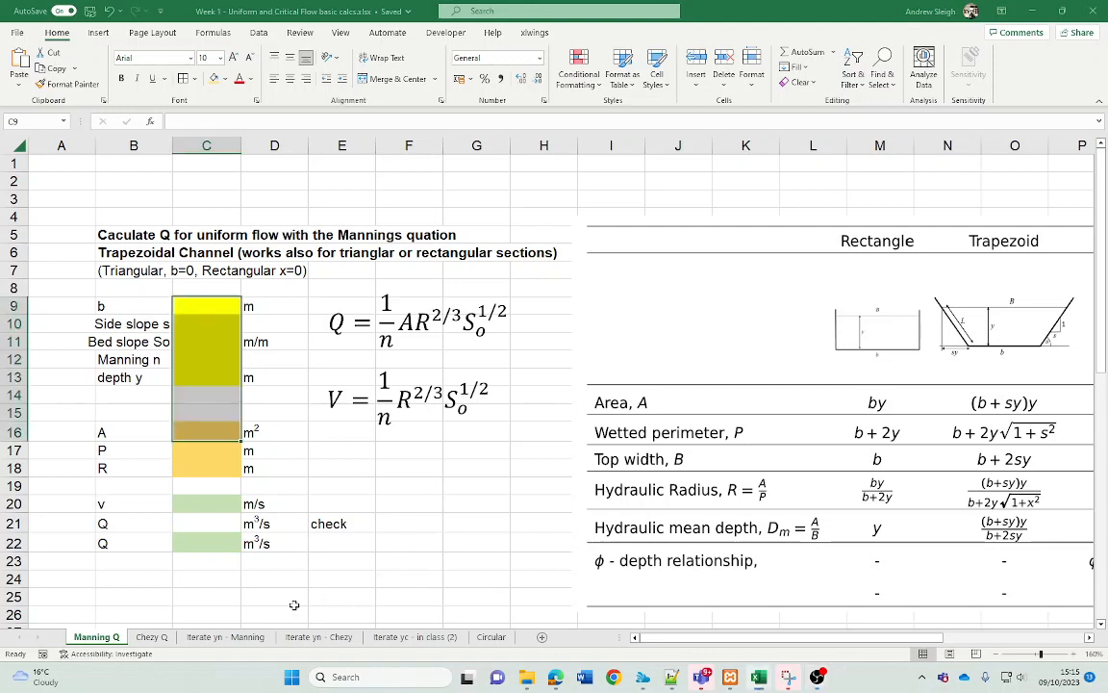
left_click(212, 309)
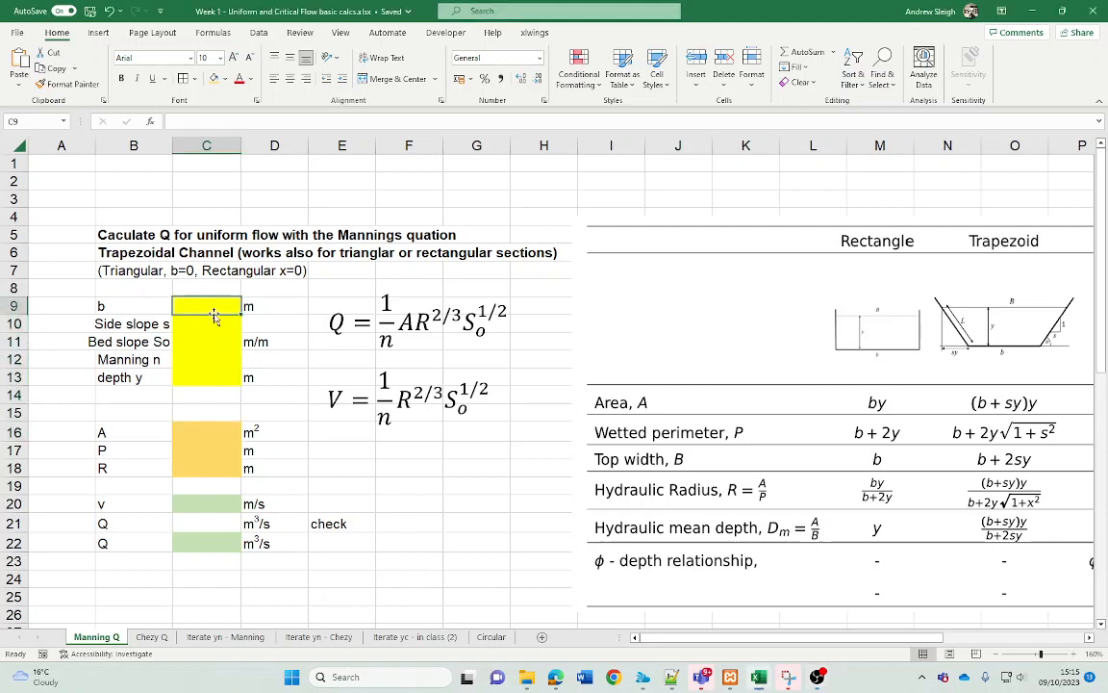
type("126")
key("Return")
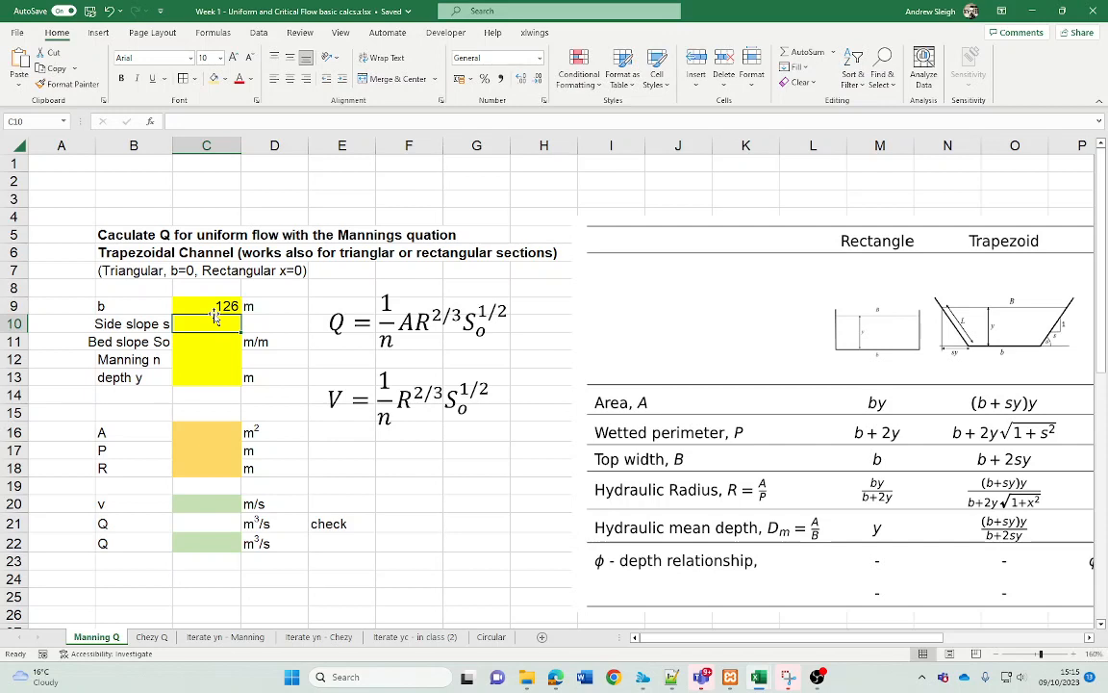
type("3")
key("Return")
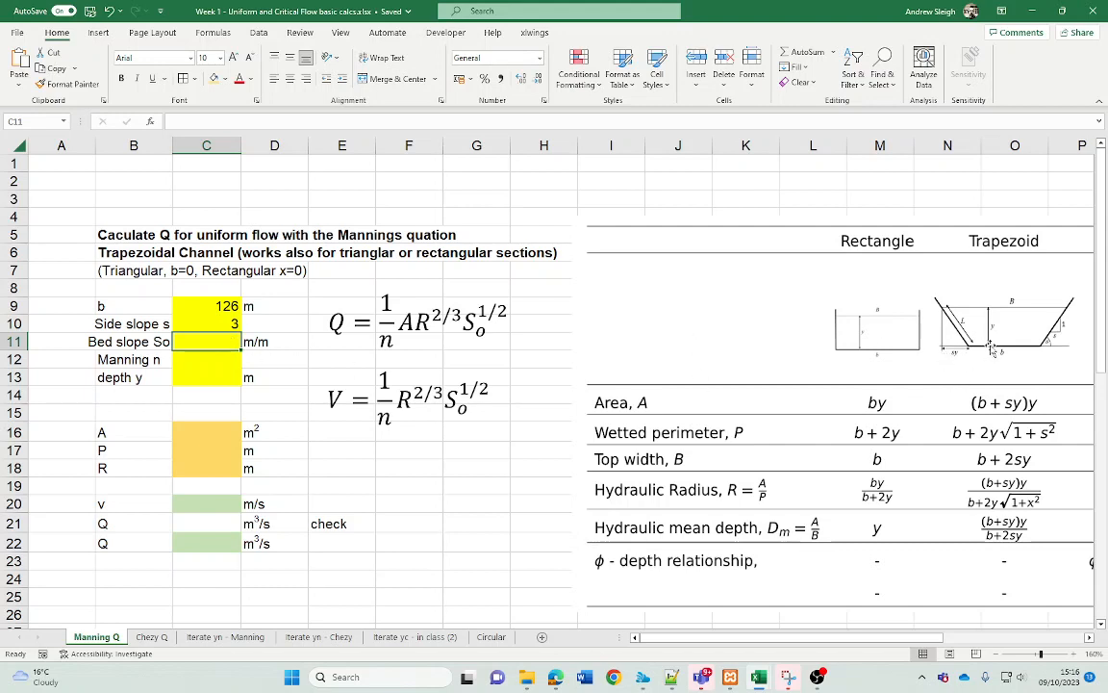
Enter a bed slope So of 0.001 m/m in C11.
left_click(219, 329)
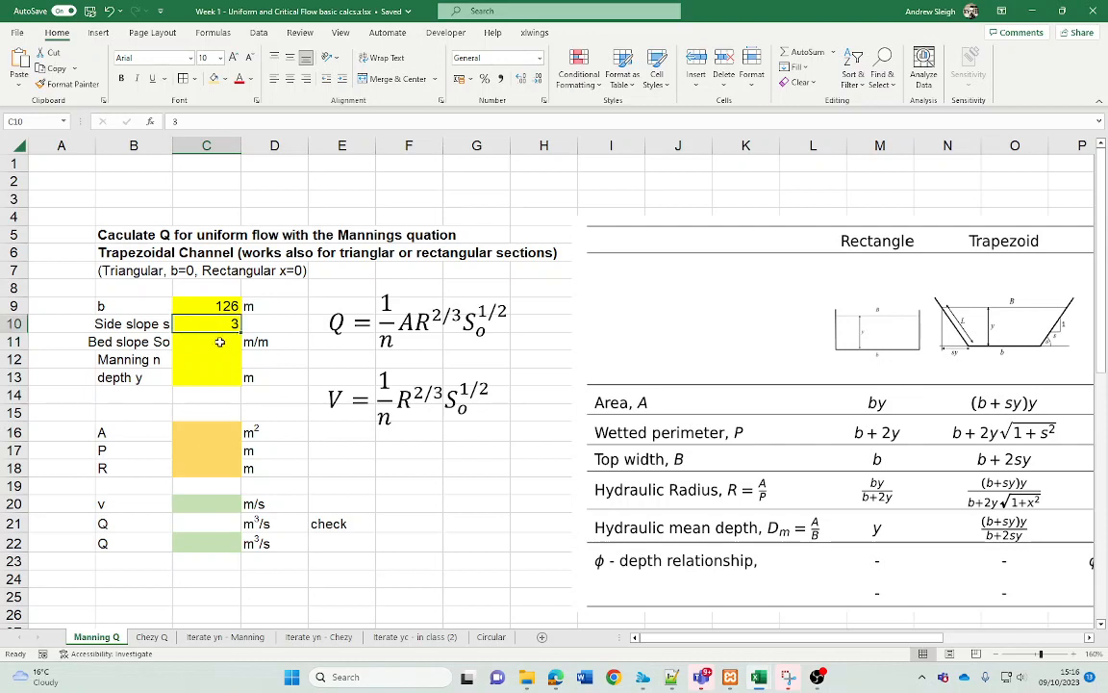
left_click(210, 342)
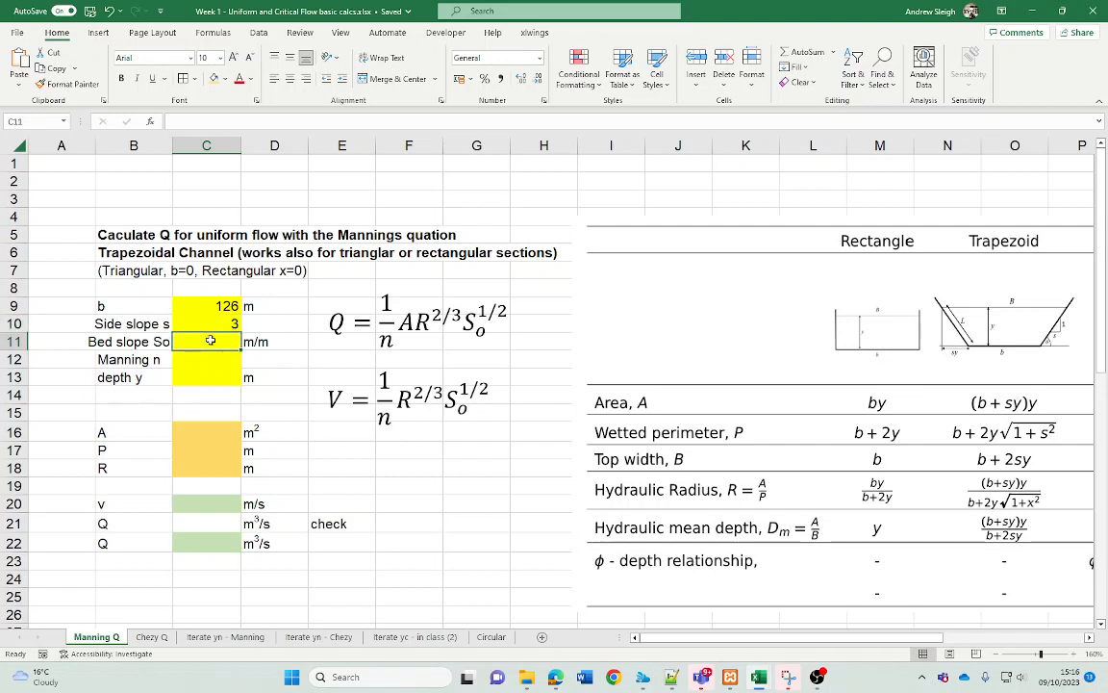
type("0")
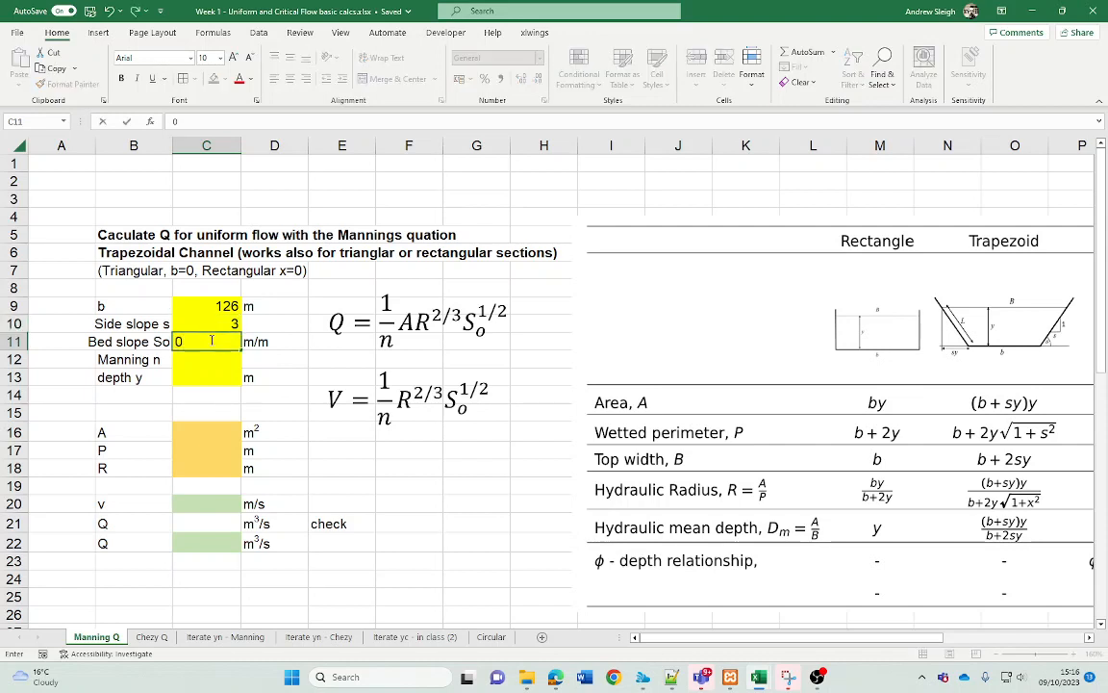
type(".00")
key("Return")
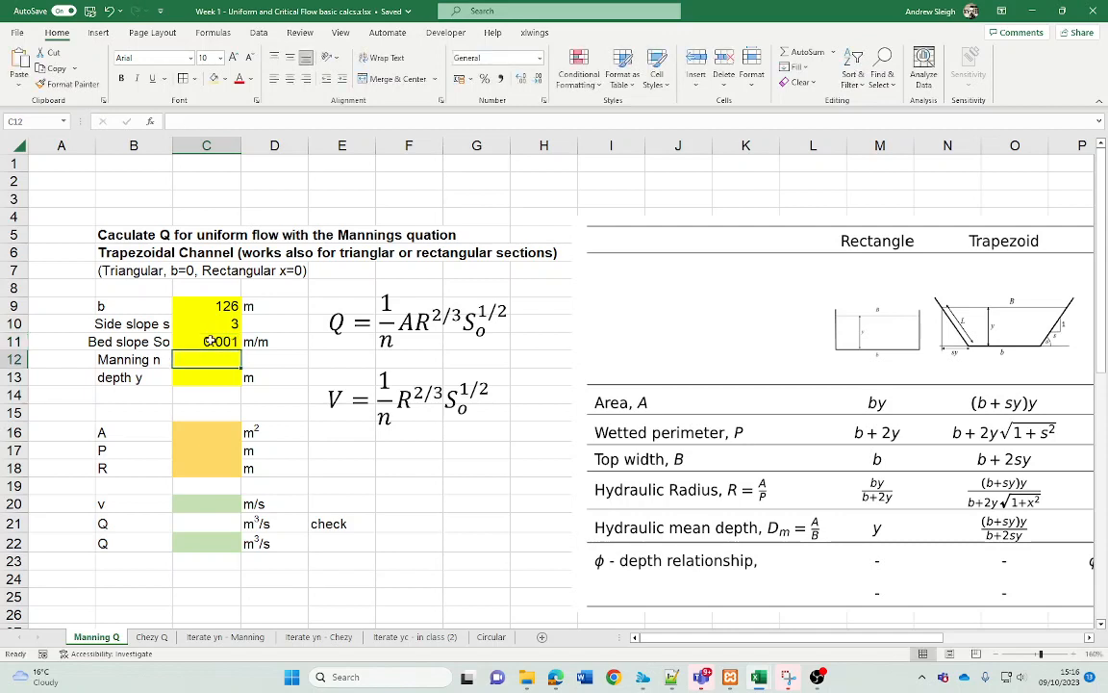
Enter 0.013 as the Manning n in C12 and 1.4 m as the depth y in C13.
type("0.01")
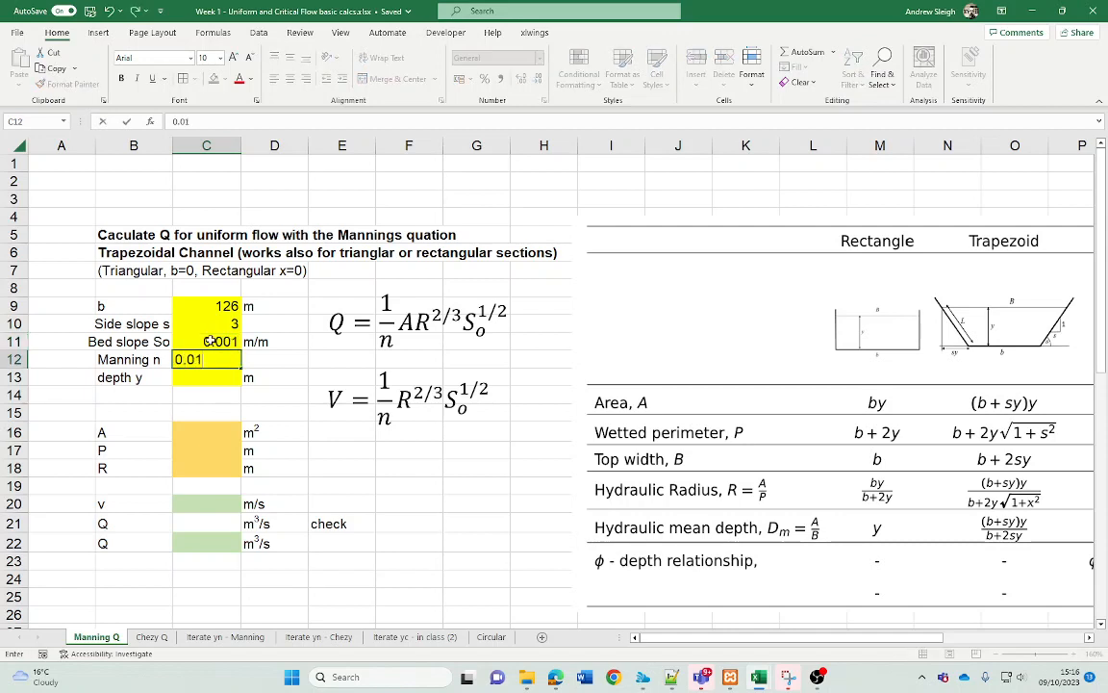
type("3")
key("Return")
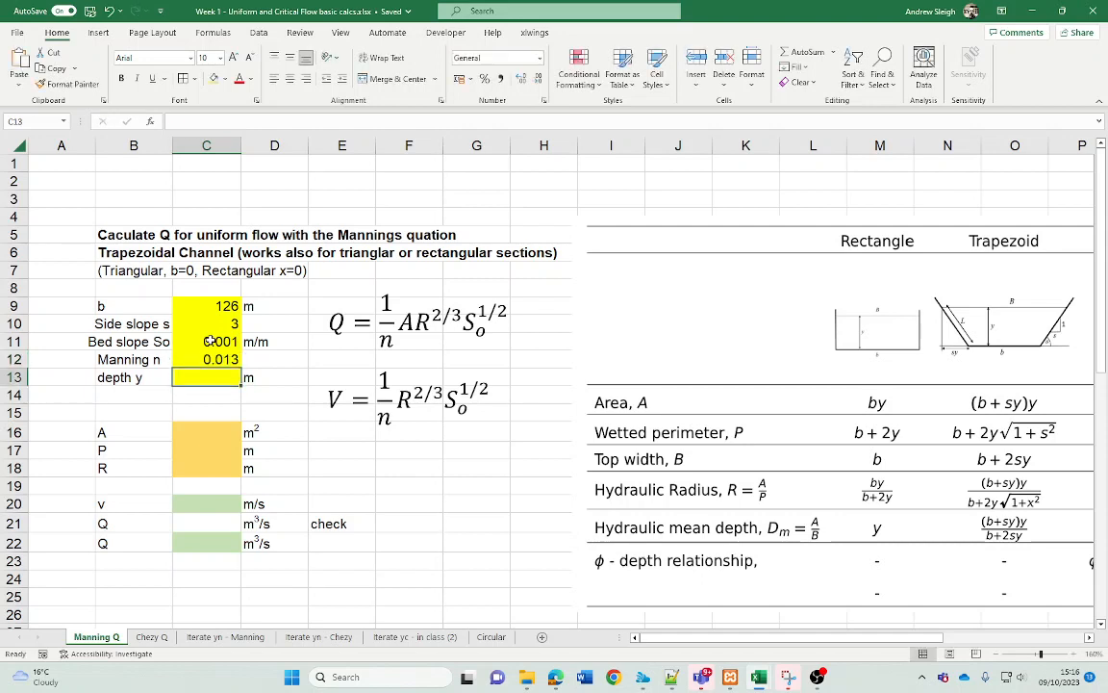
type("1.4")
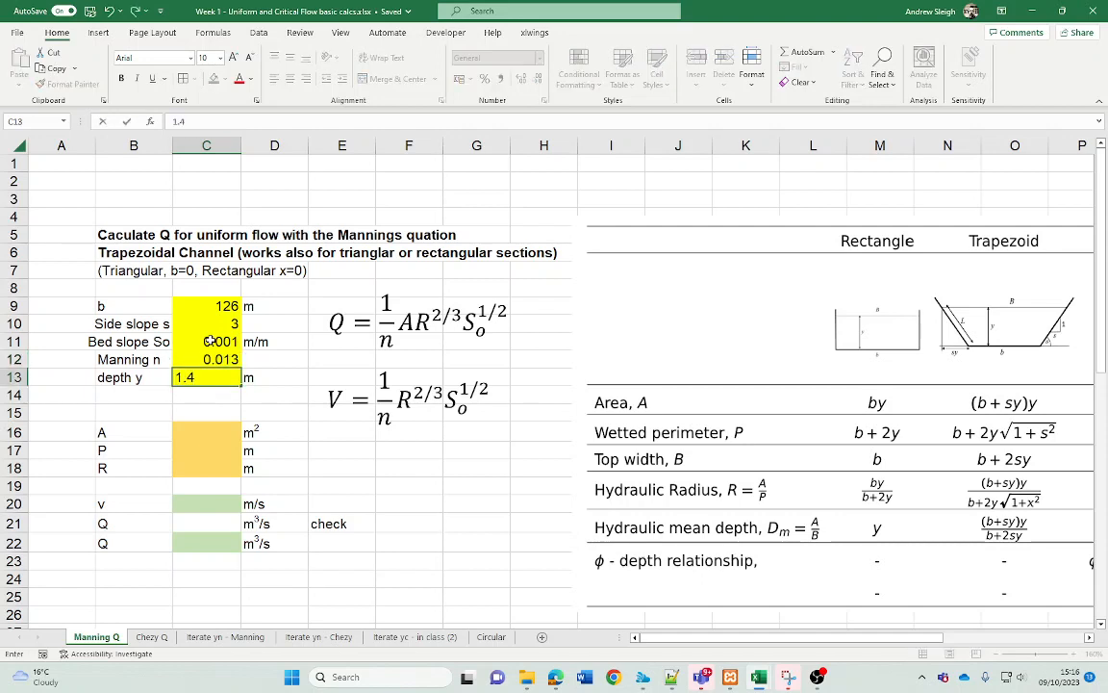
key("Return")
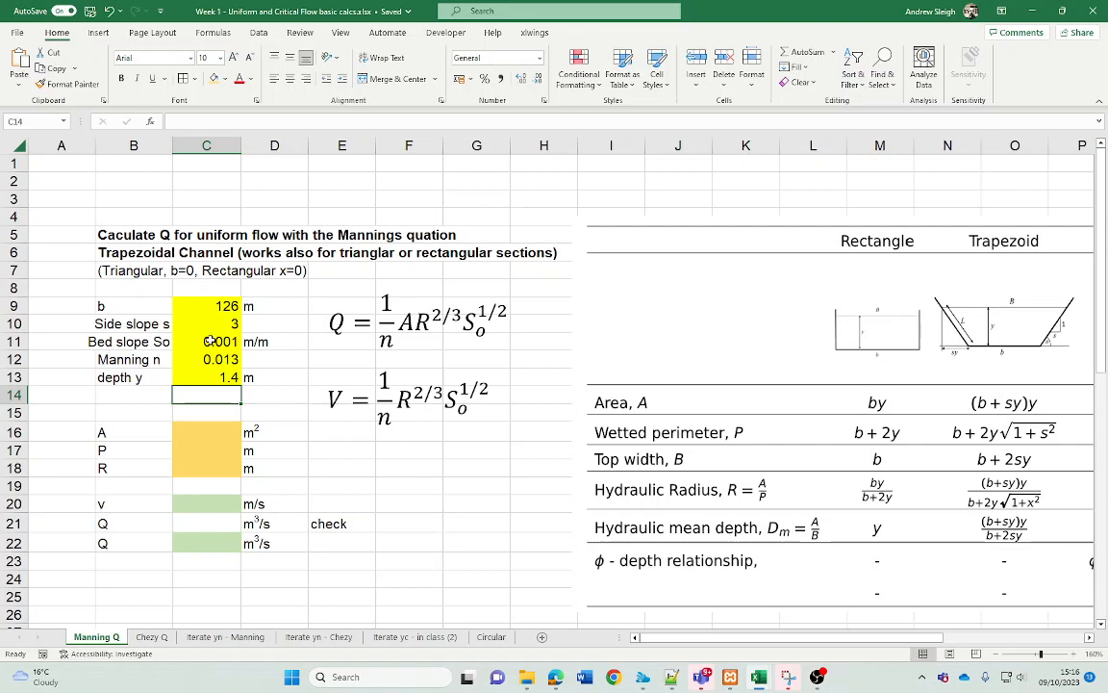
Calculate the trapezoidal area A in C16 with the formula =(C9+C10*C13)*C13.
left_click(223, 432)
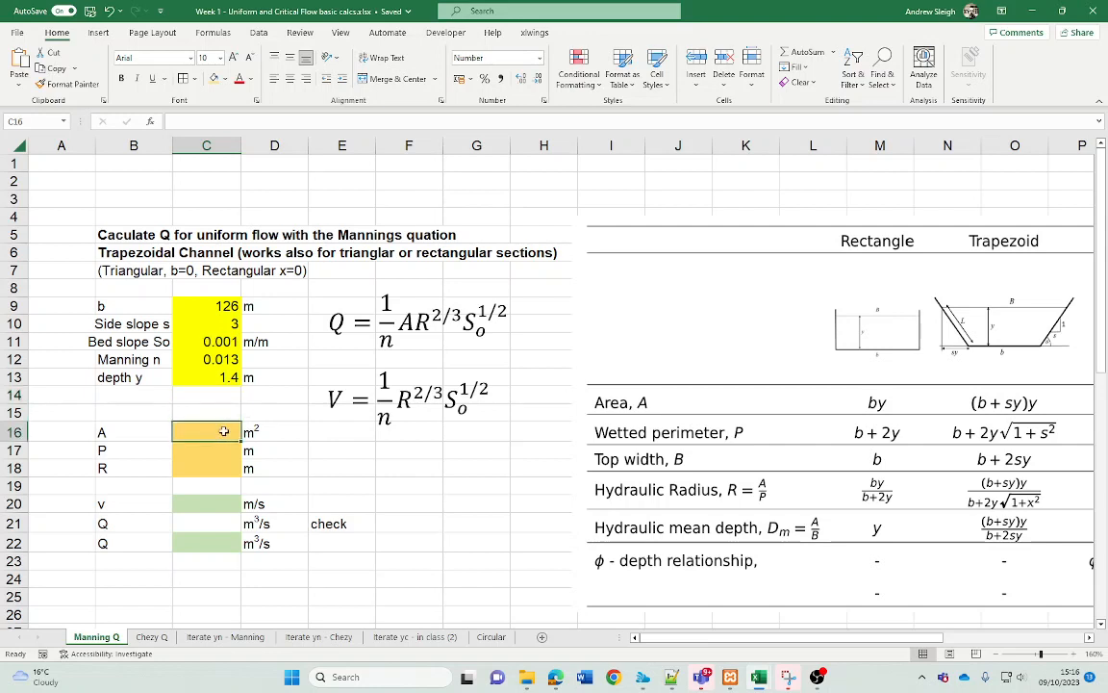
type("=")
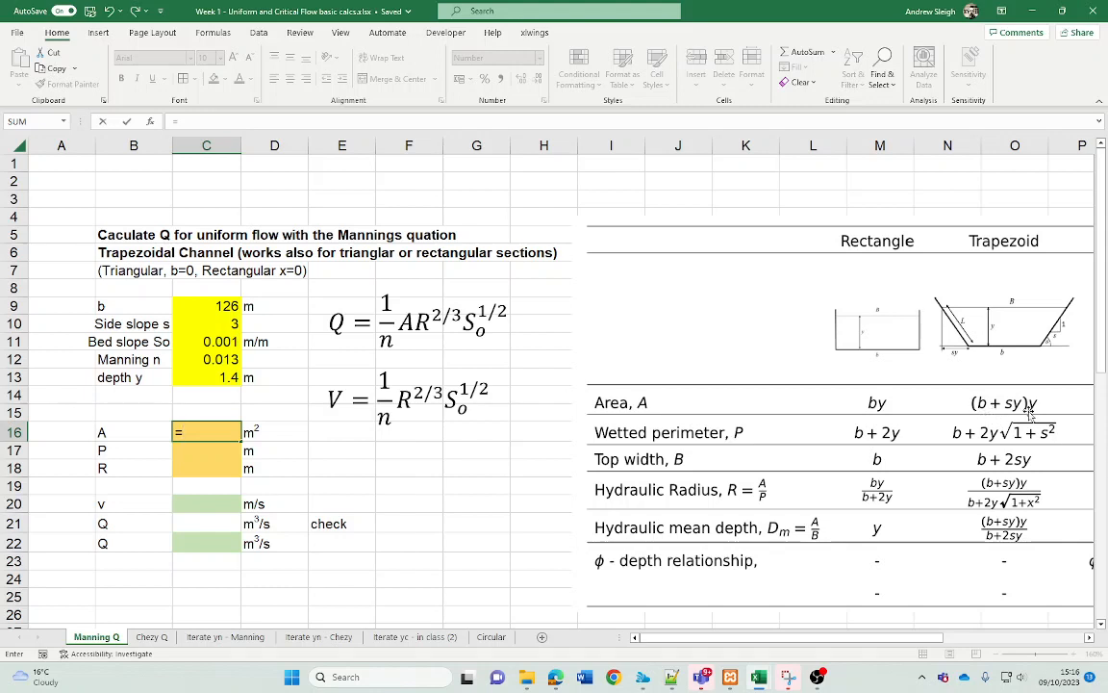
type("(")
left_click(211, 306)
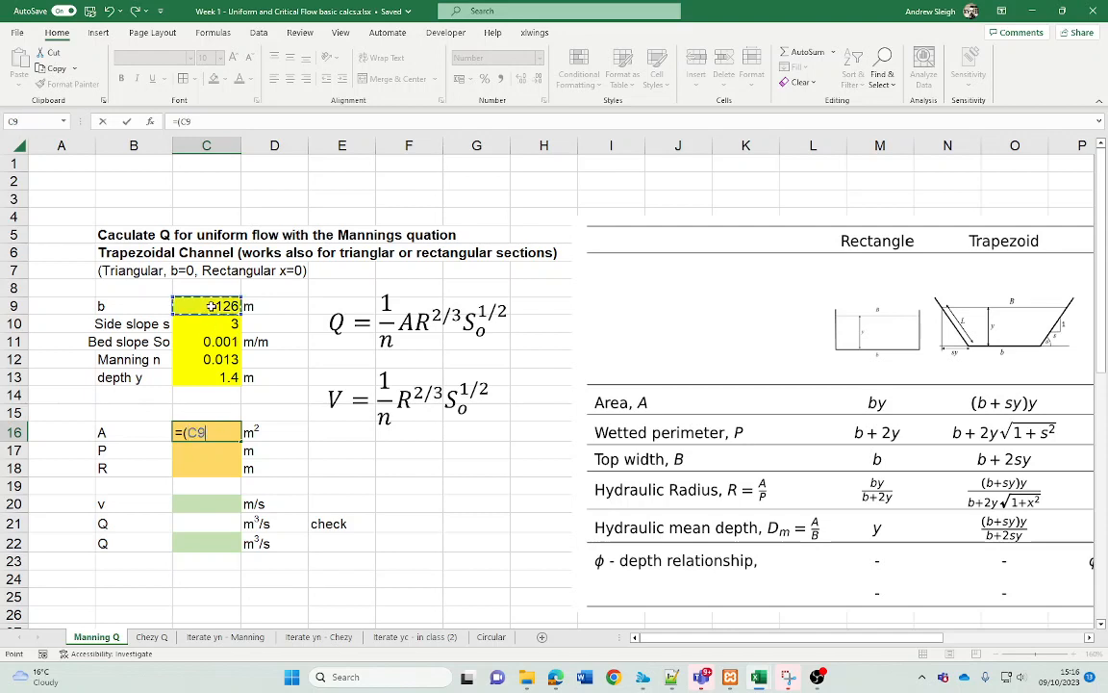
type("+")
left_click(223, 325)
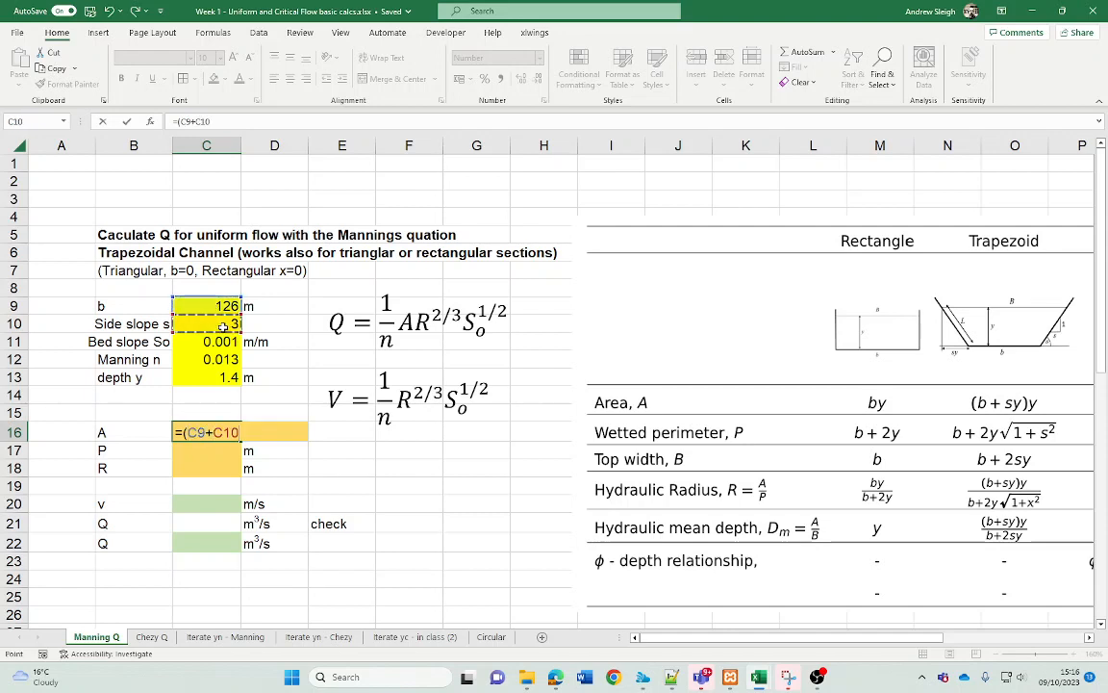
type("*")
left_click(224, 378)
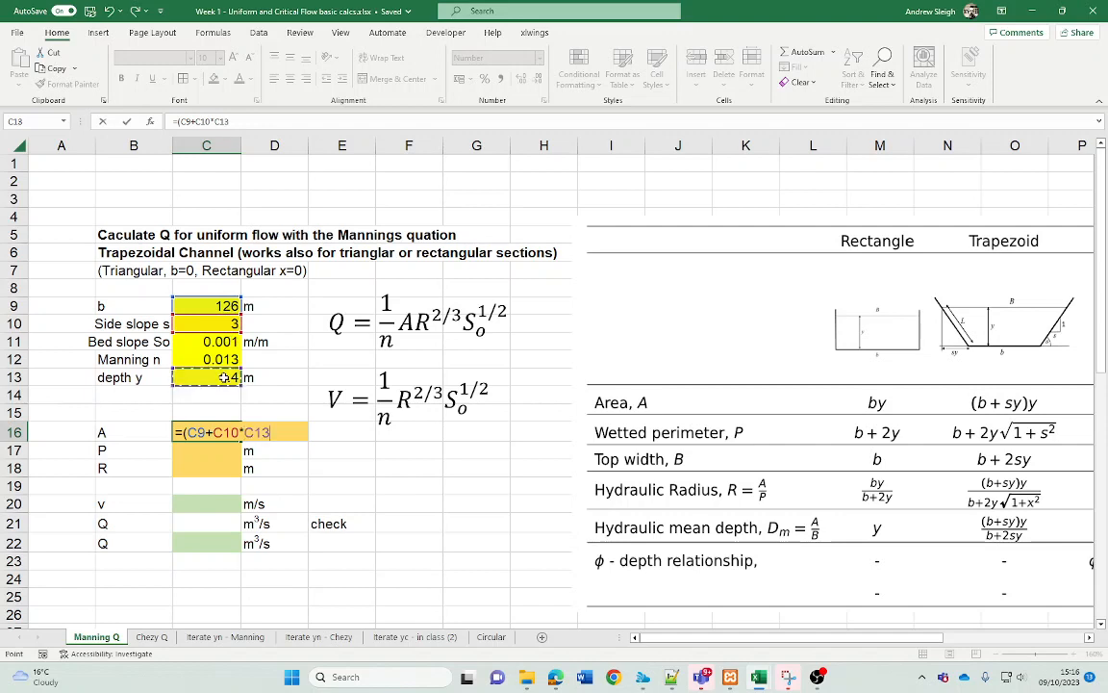
type(")*")
left_click(224, 378)
key("Return")
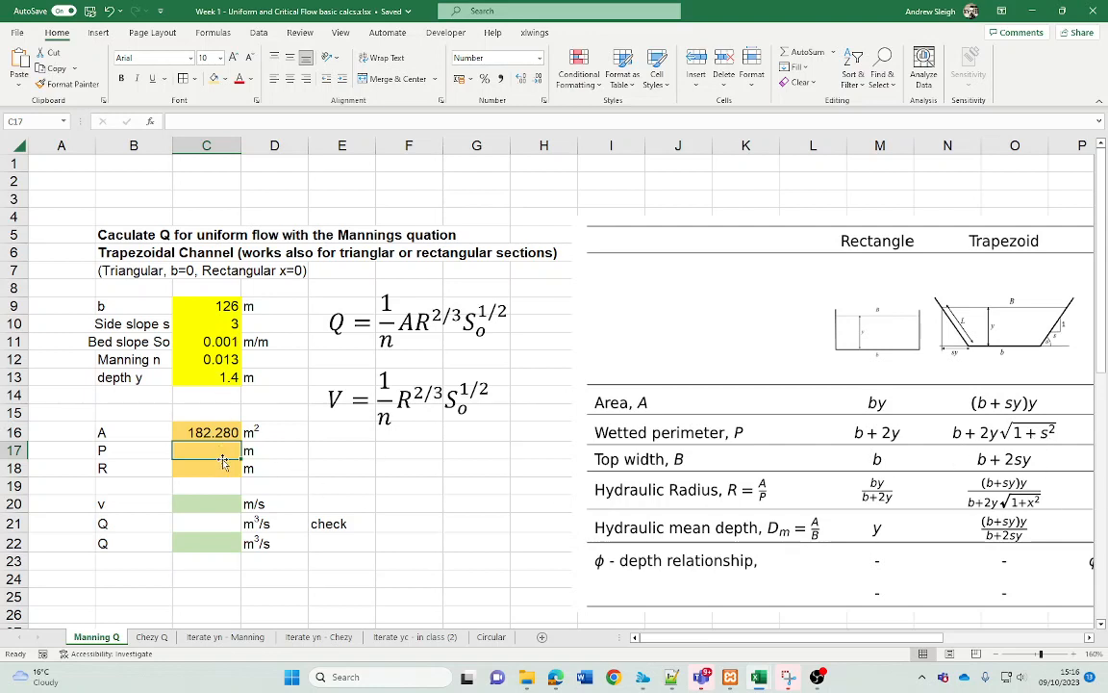
Calculate the wetted perimeter P in C17 with the formula =C9+2*C13*SQRT(1+C10*C10).
type("=")
left_click(227, 306)
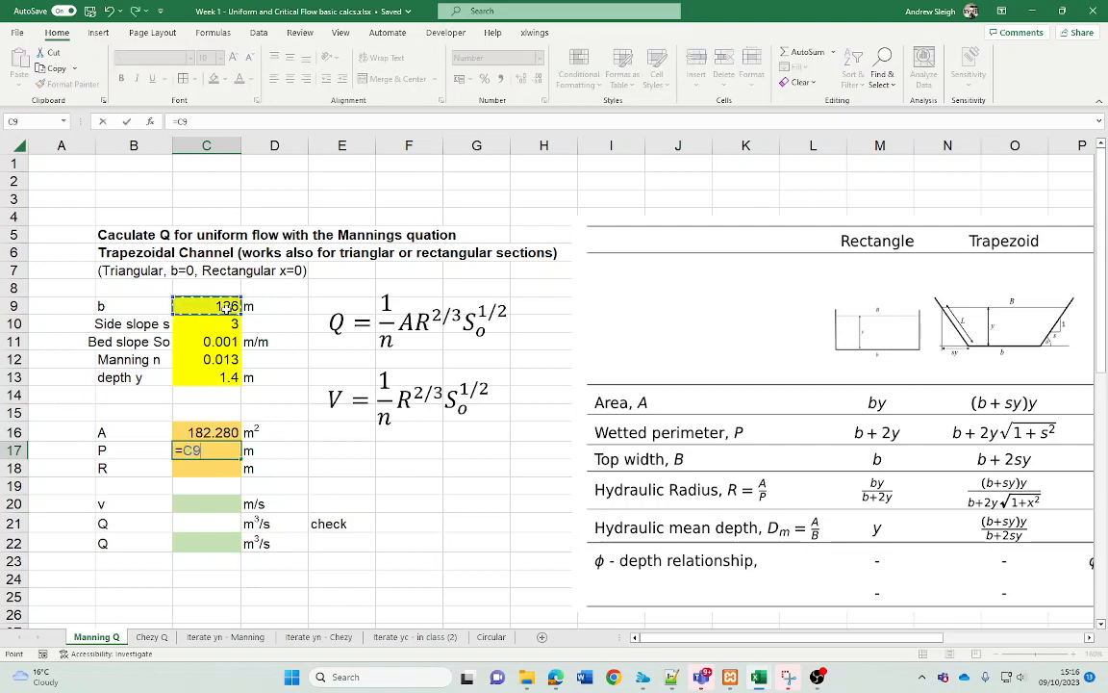
type("+2*")
left_click(214, 378)
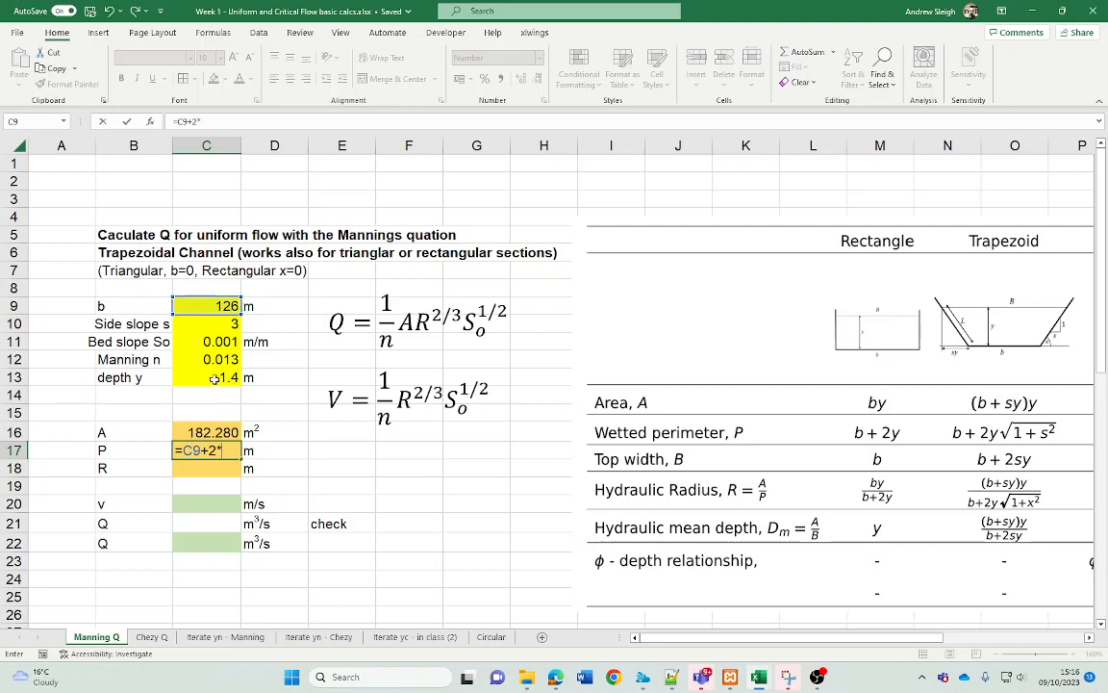
type("*sqrt")
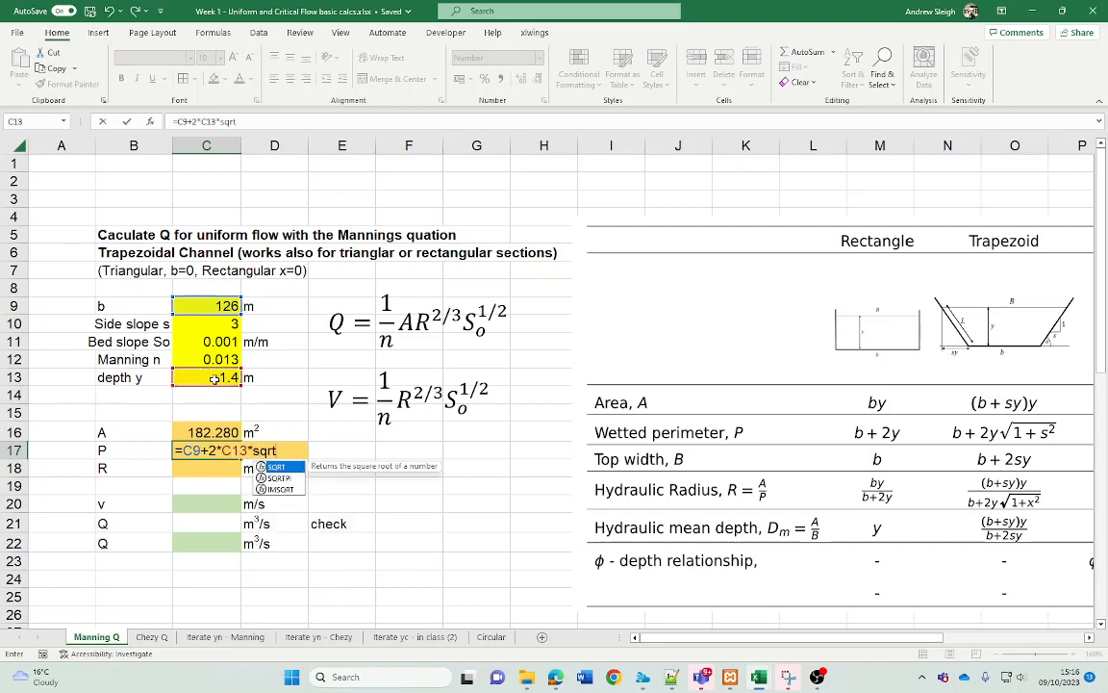
type("(1+")
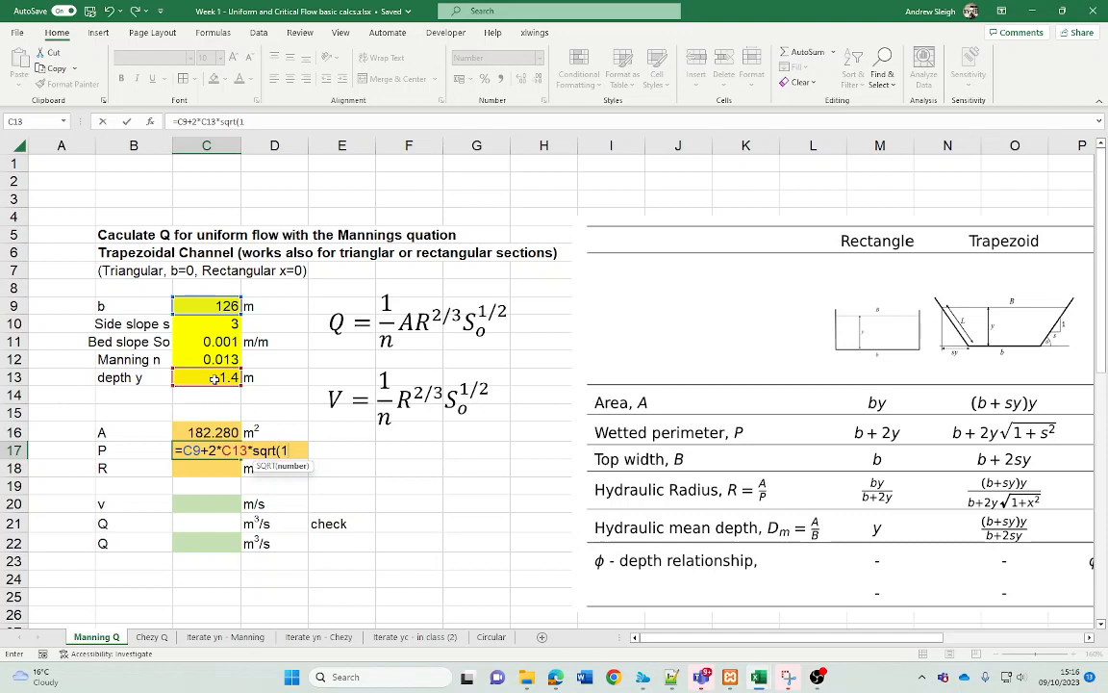
left_click(221, 324)
type("*")
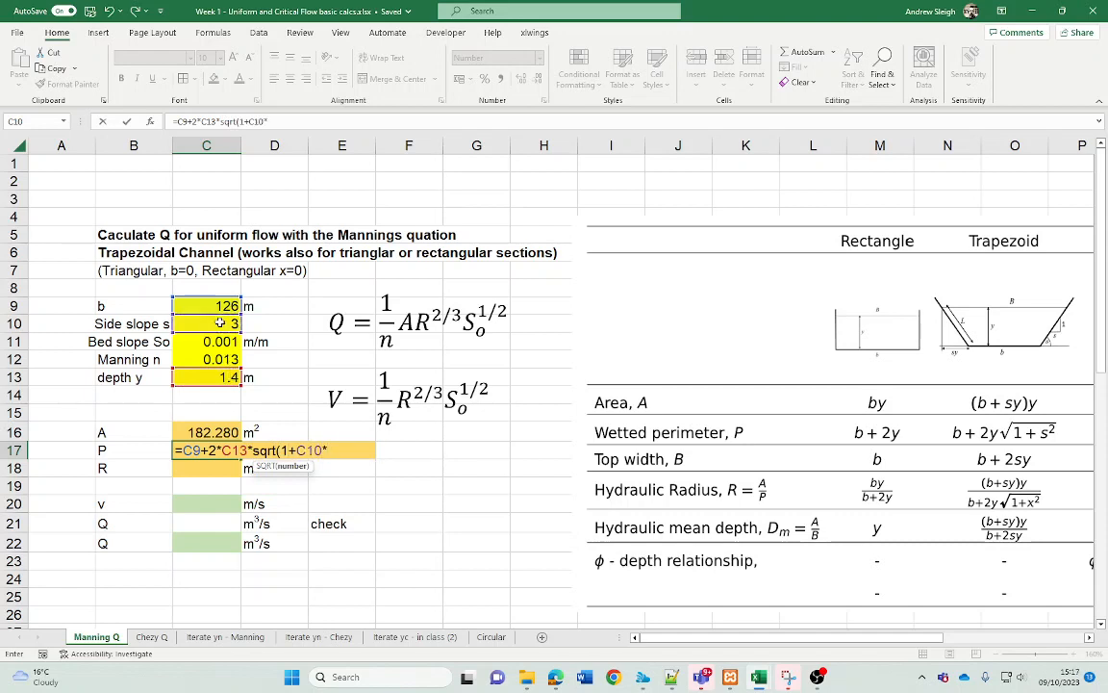
left_click(220, 324)
type(")")
key("Return")
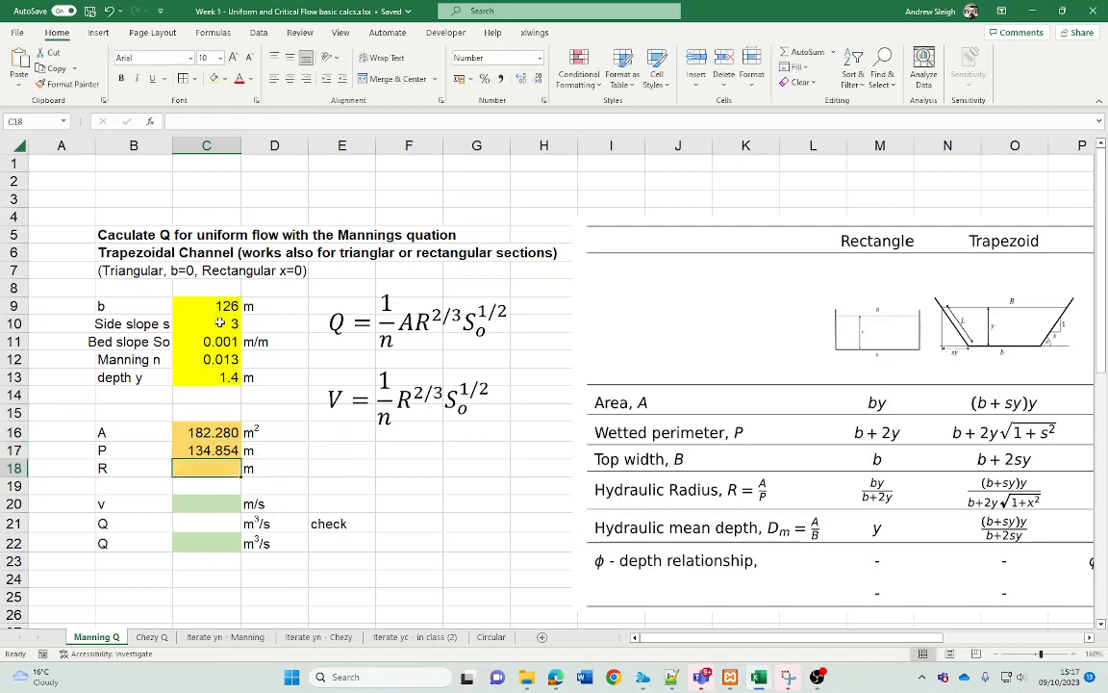
Calculate the hydraulic radius R in C18 by dividing area by wetted perimeter, =C16/C17.
type("=")
left_click(208, 433)
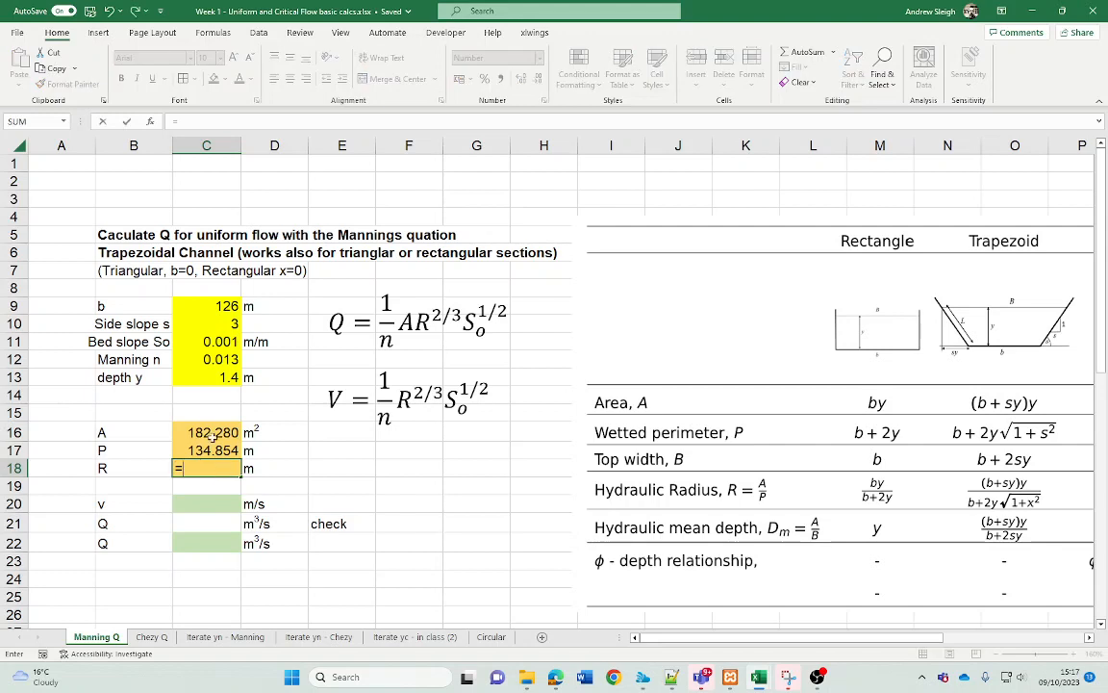
type("/")
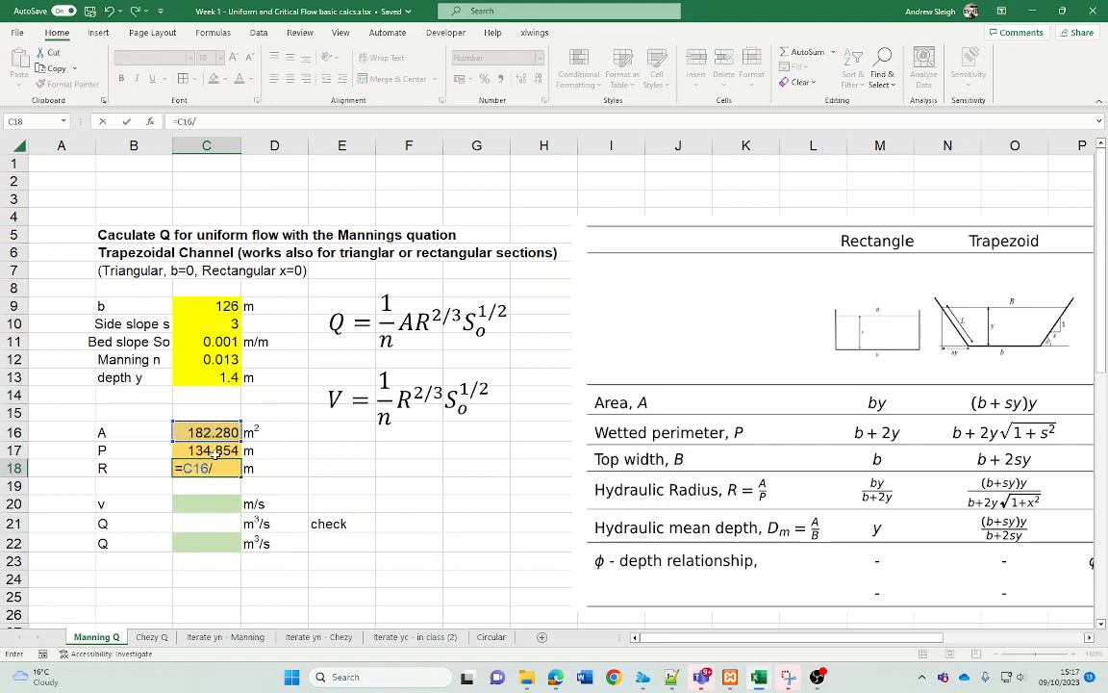
left_click(213, 450)
key("Return")
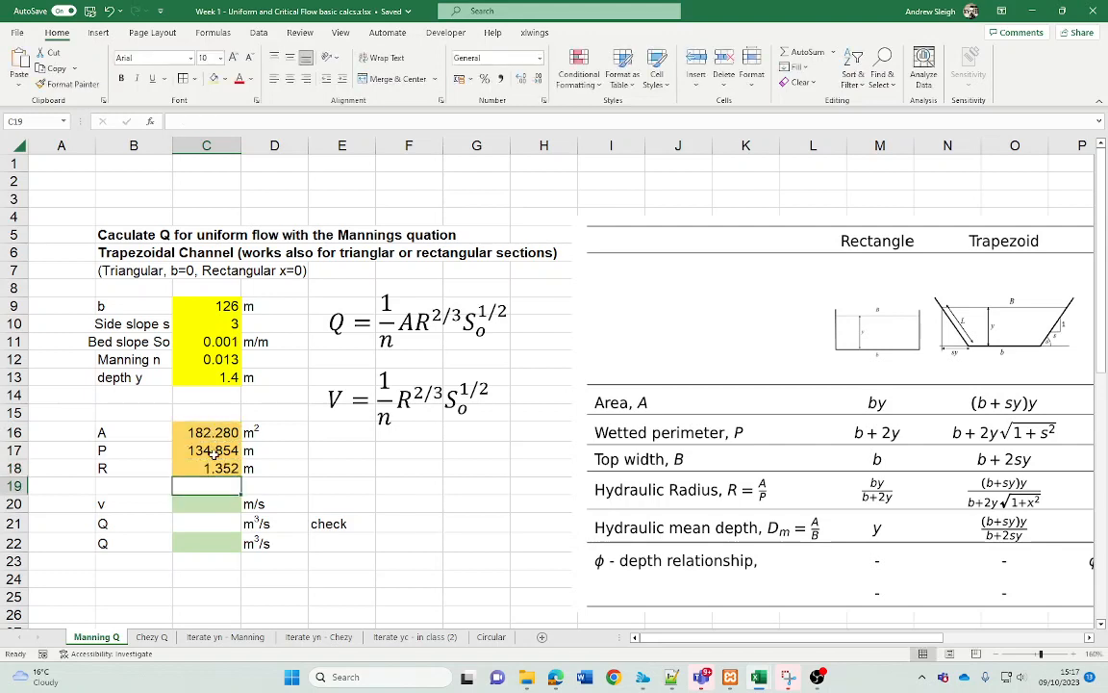
left_click(209, 507)
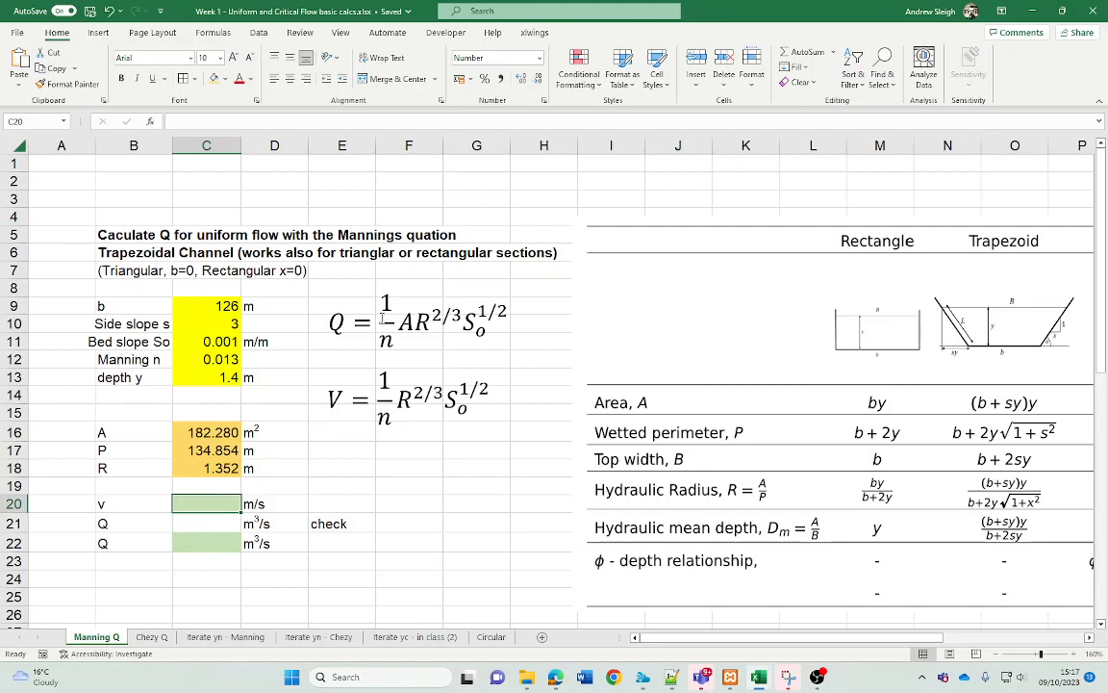
left_click(358, 292)
left_click(394, 289)
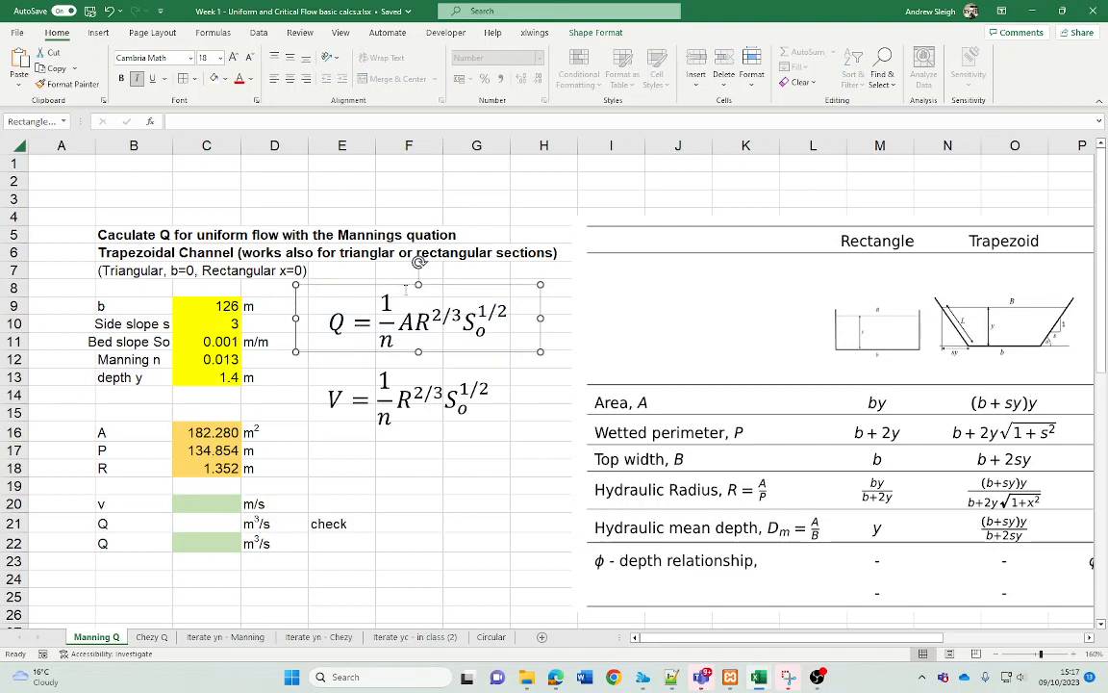
left_click(404, 377)
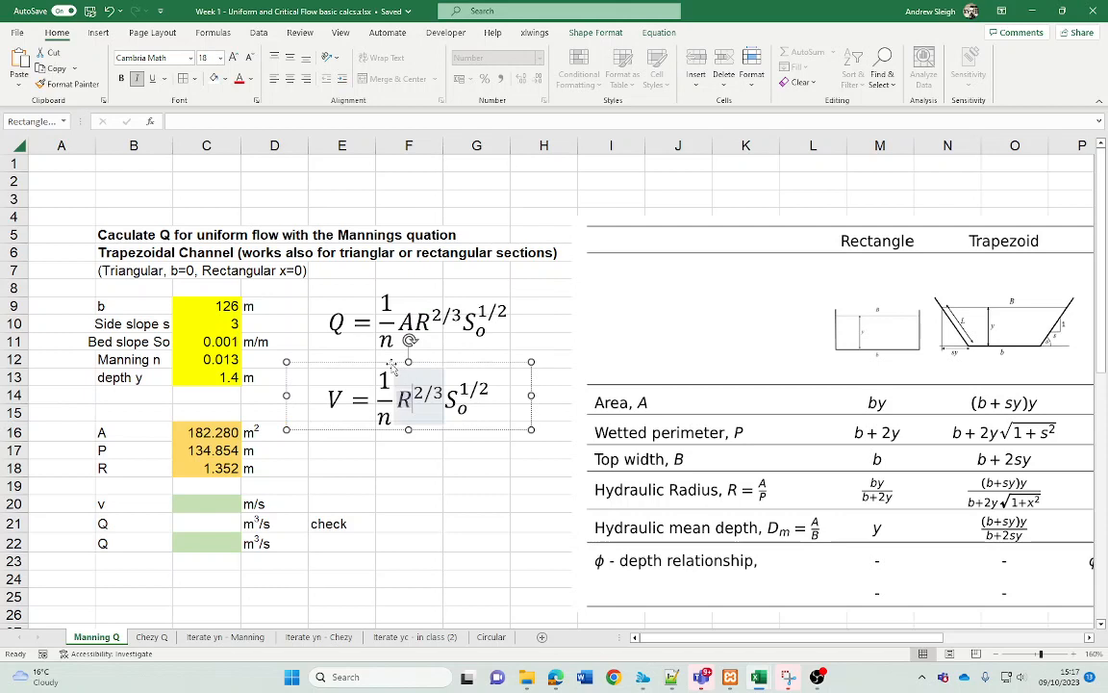
left_click(394, 370)
Calculate the flow velocity v in C20 with Manning's equation, =(1/C12)*C18^(2/3)*C11^0.5.
left_click(210, 500)
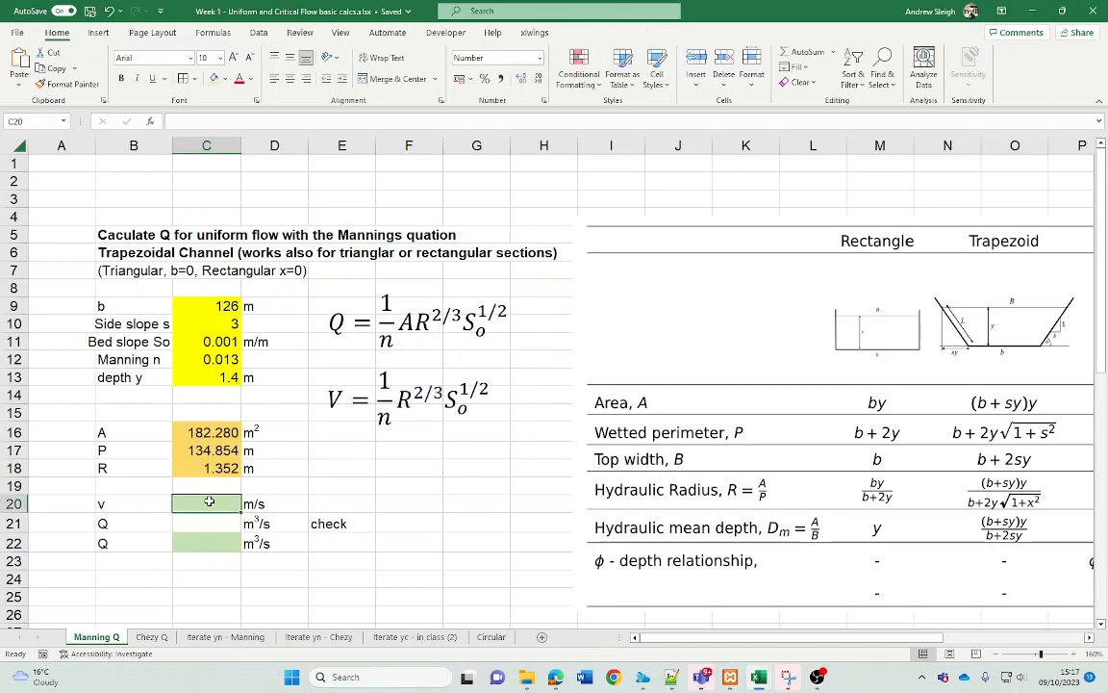
type("=")
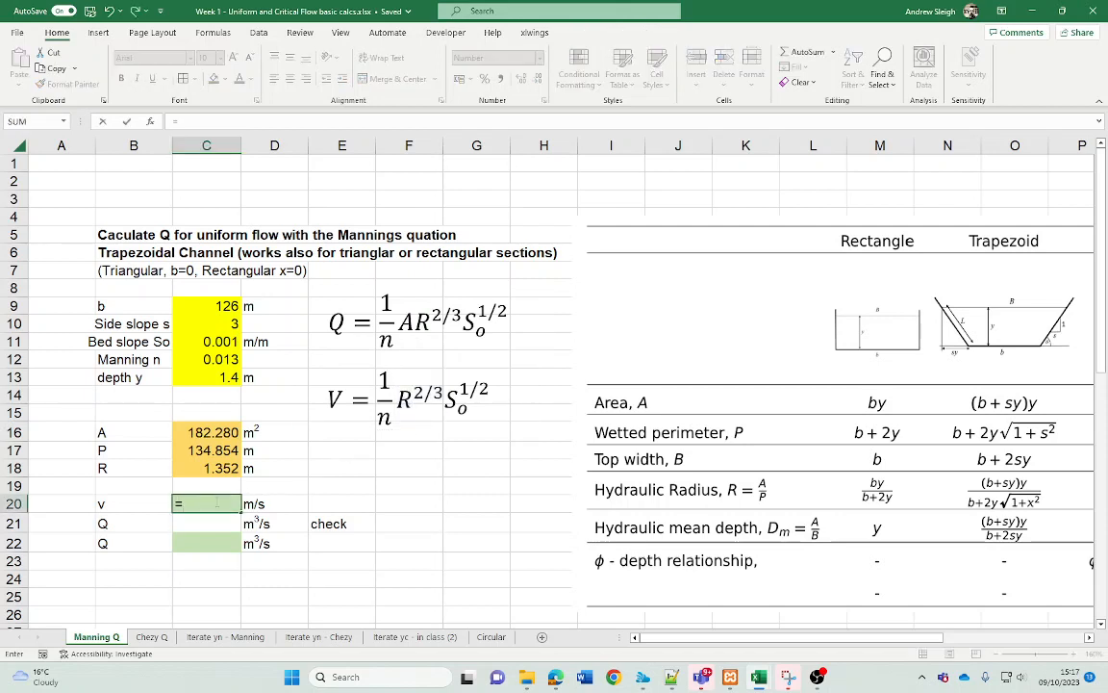
type("(1/")
left_click(221, 359)
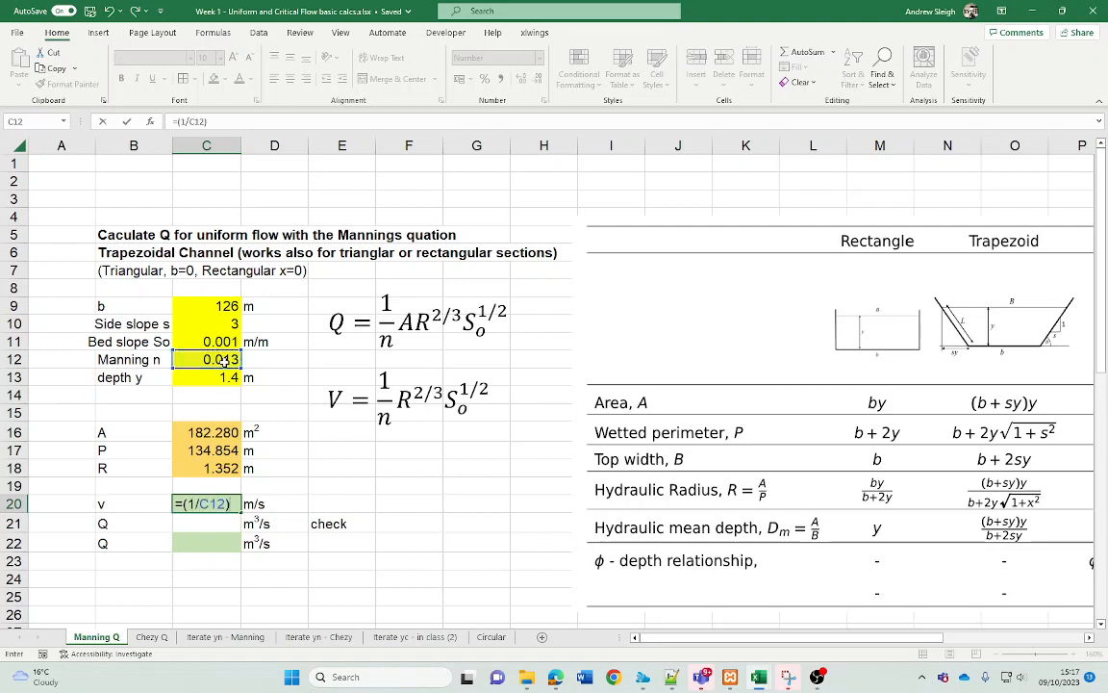
type("*")
left_click(222, 468)
type("^(")
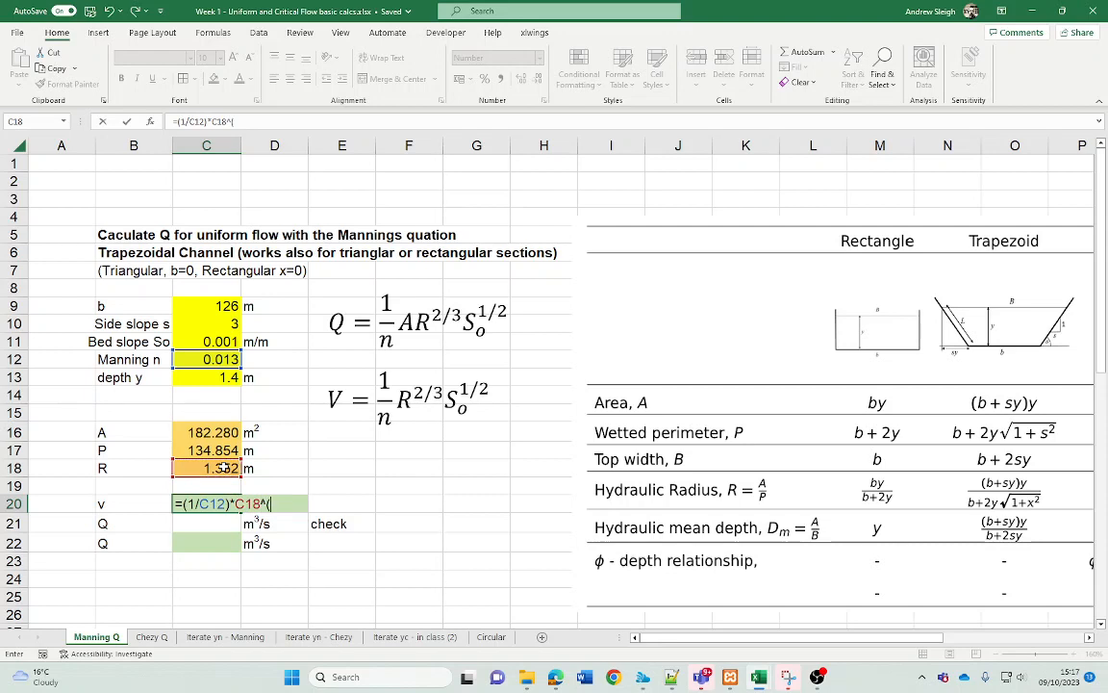
type("2/3)*")
left_click(209, 341)
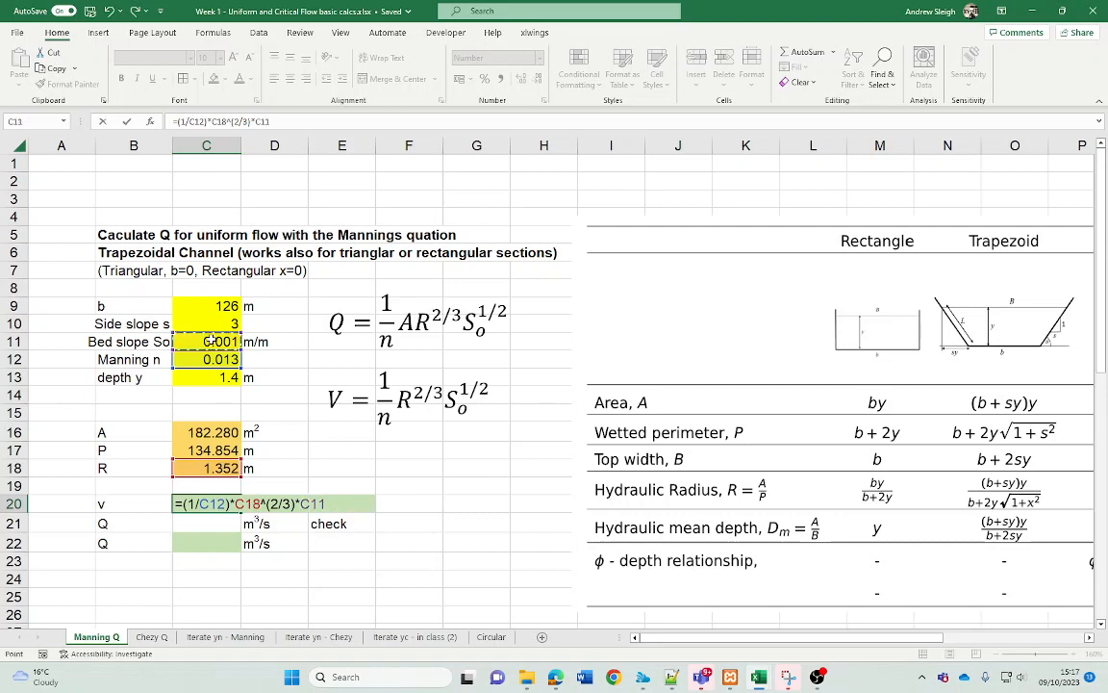
type("^0.5")
key("Return")
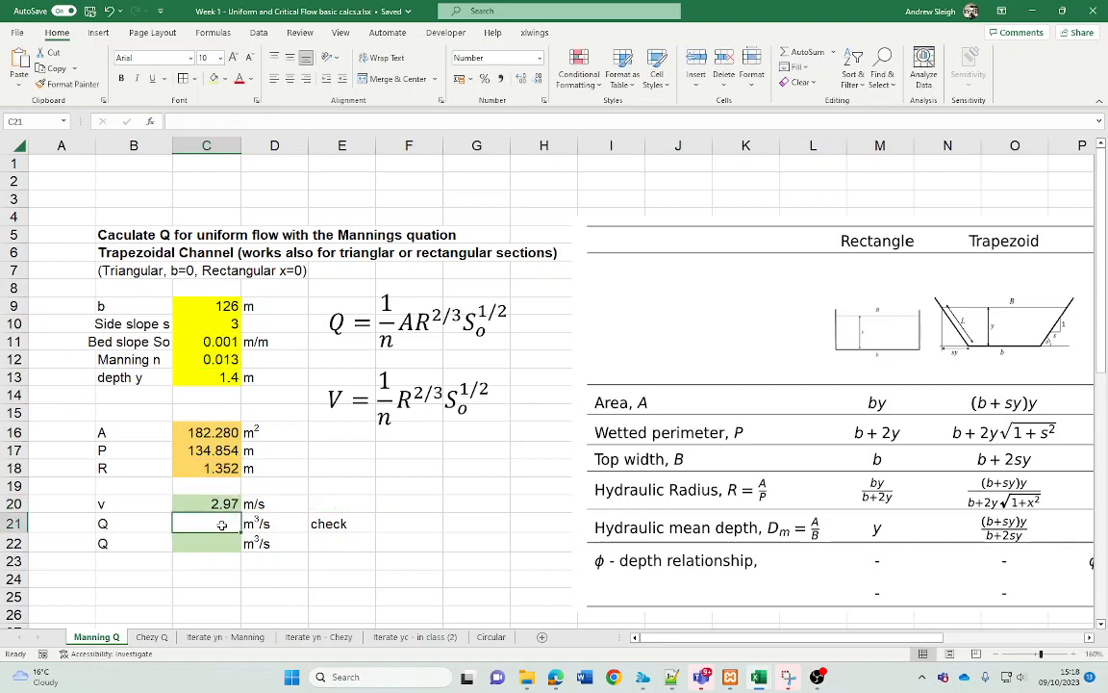
Calculate the check discharge Q in C21 as velocity times area, =C20*C16.
type("=")
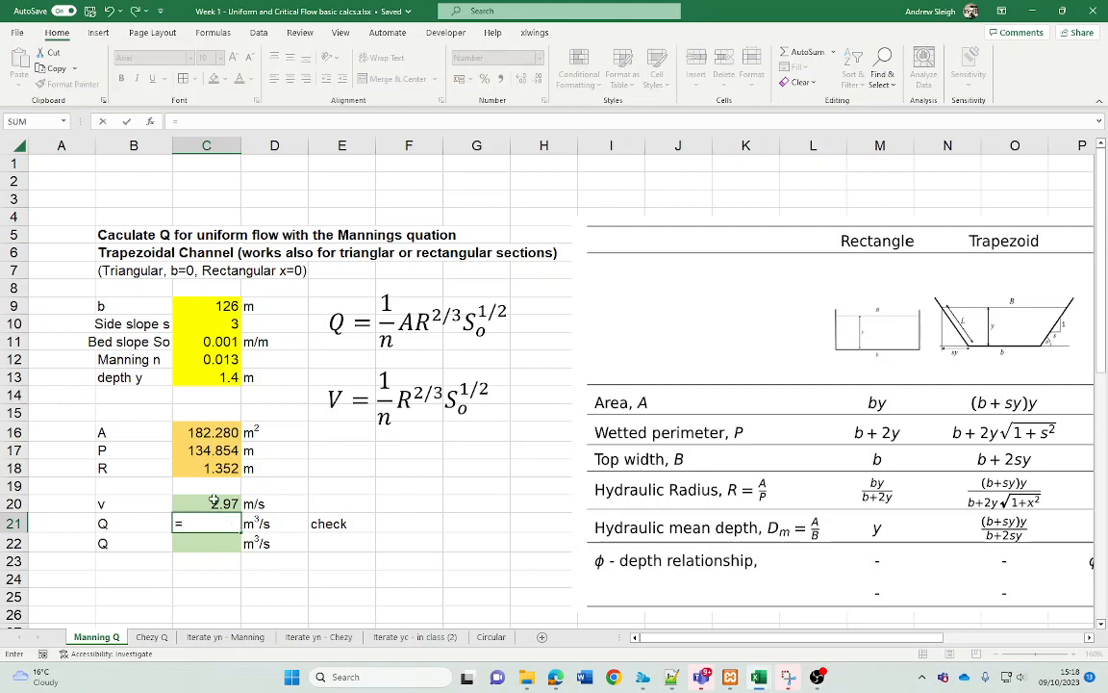
left_click(214, 501)
type("*")
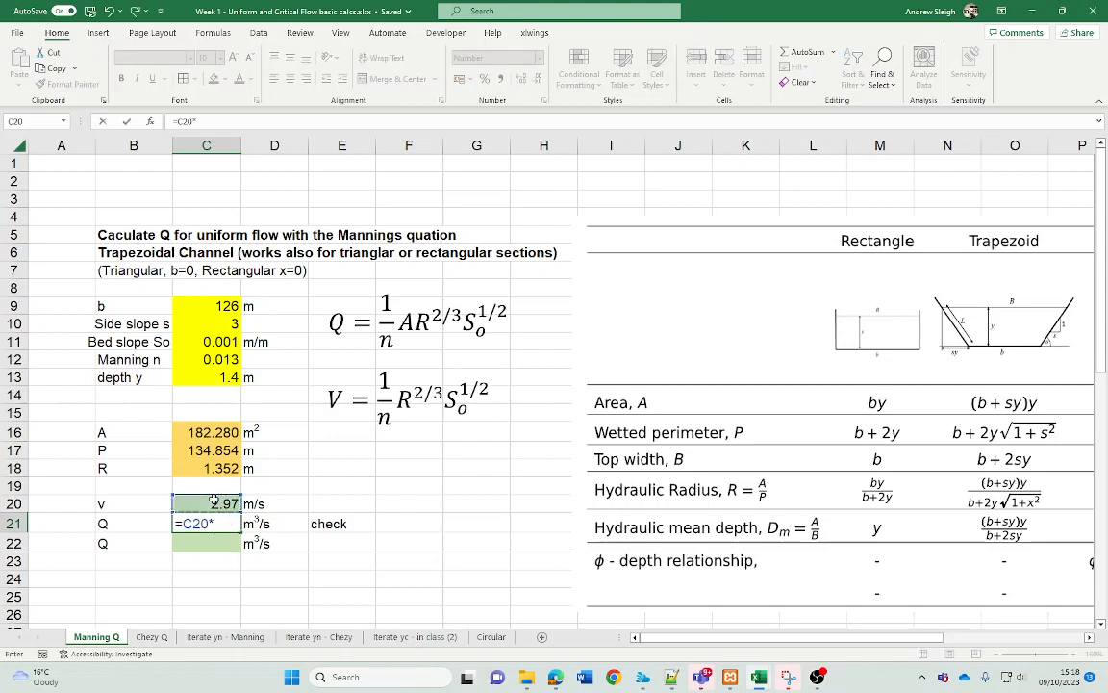
left_click(220, 432)
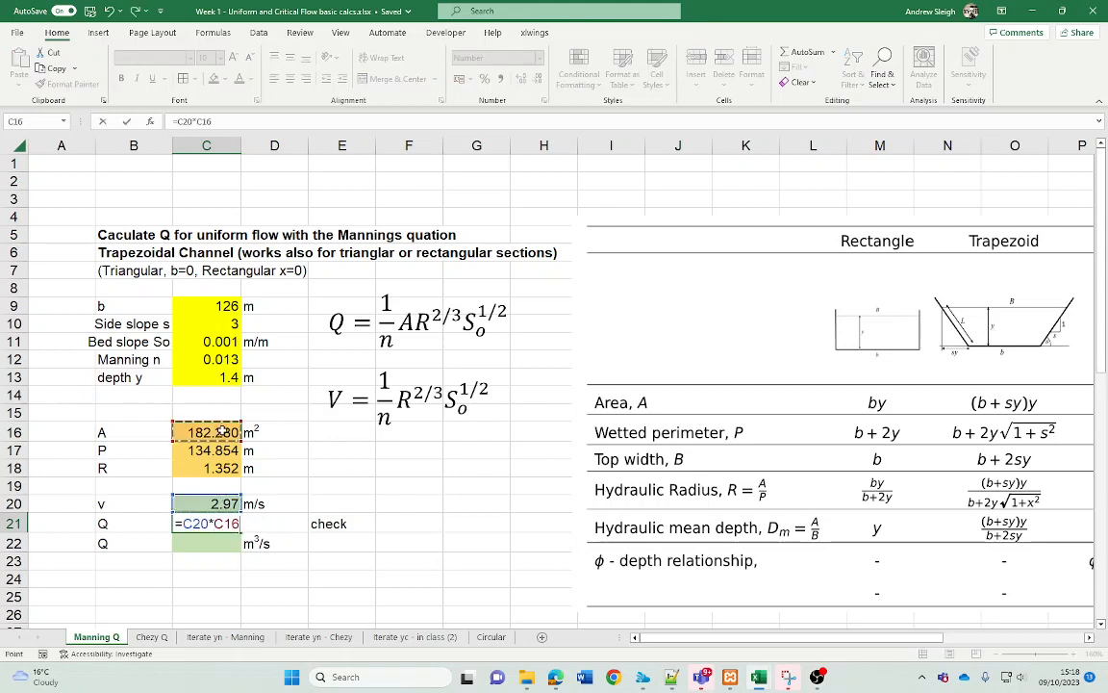
key("Return")
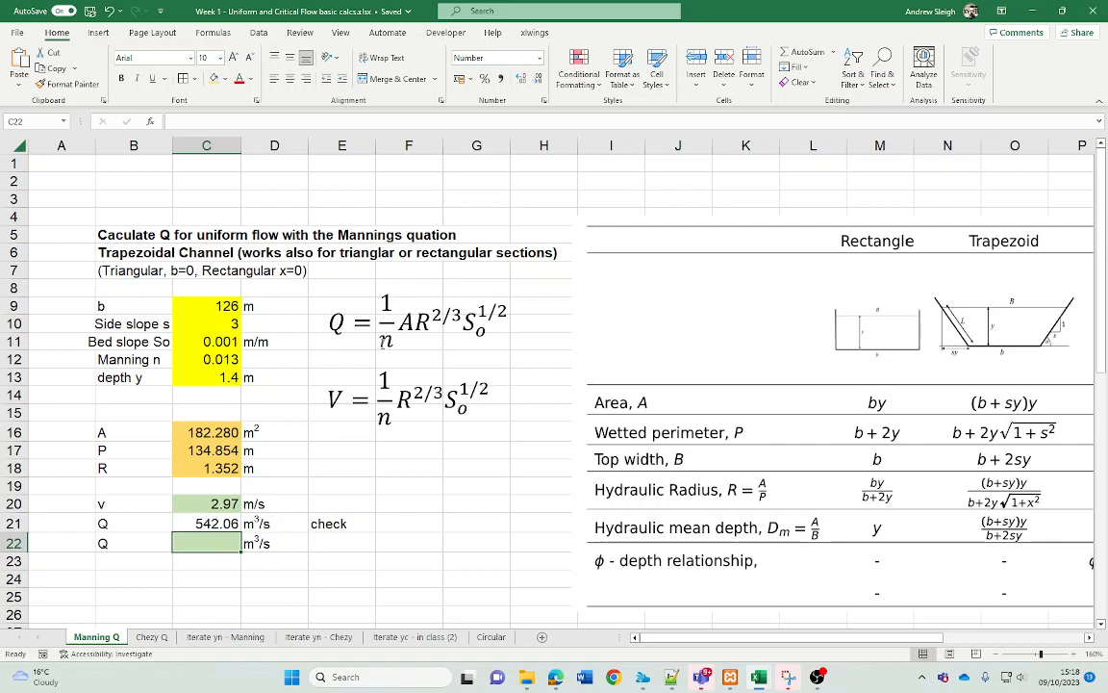
Calculate the discharge Q directly in C22 with Manning's equation, =(1/C12)*C16*C18^(2/3)*C11^0.5.
left_click(385, 342)
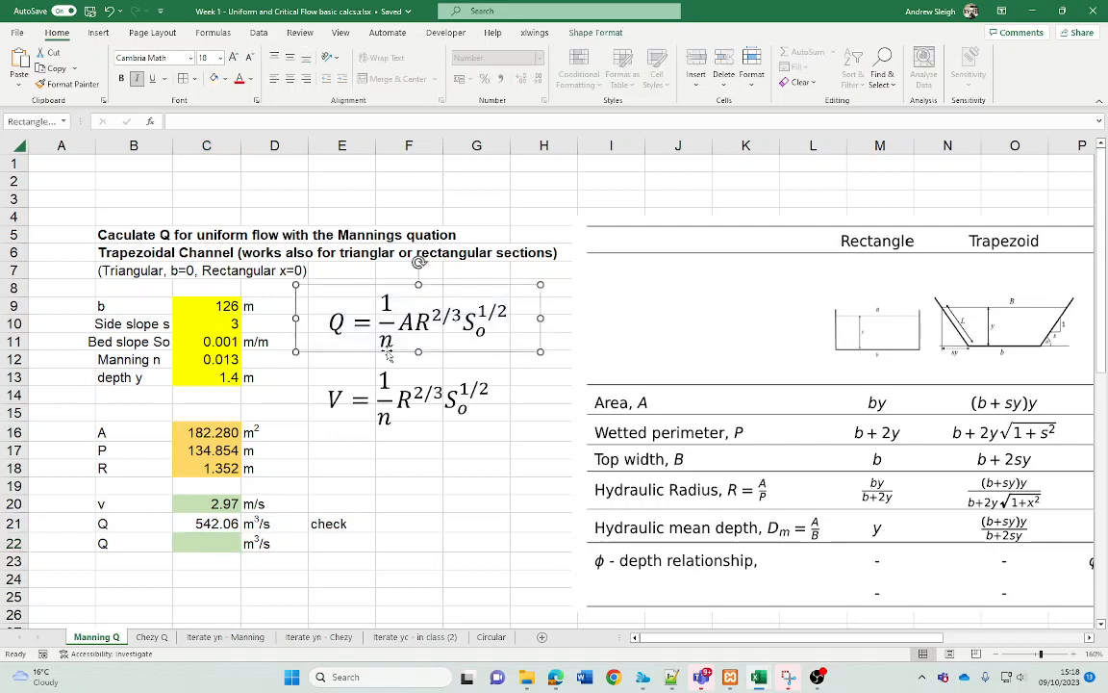
left_click(215, 544)
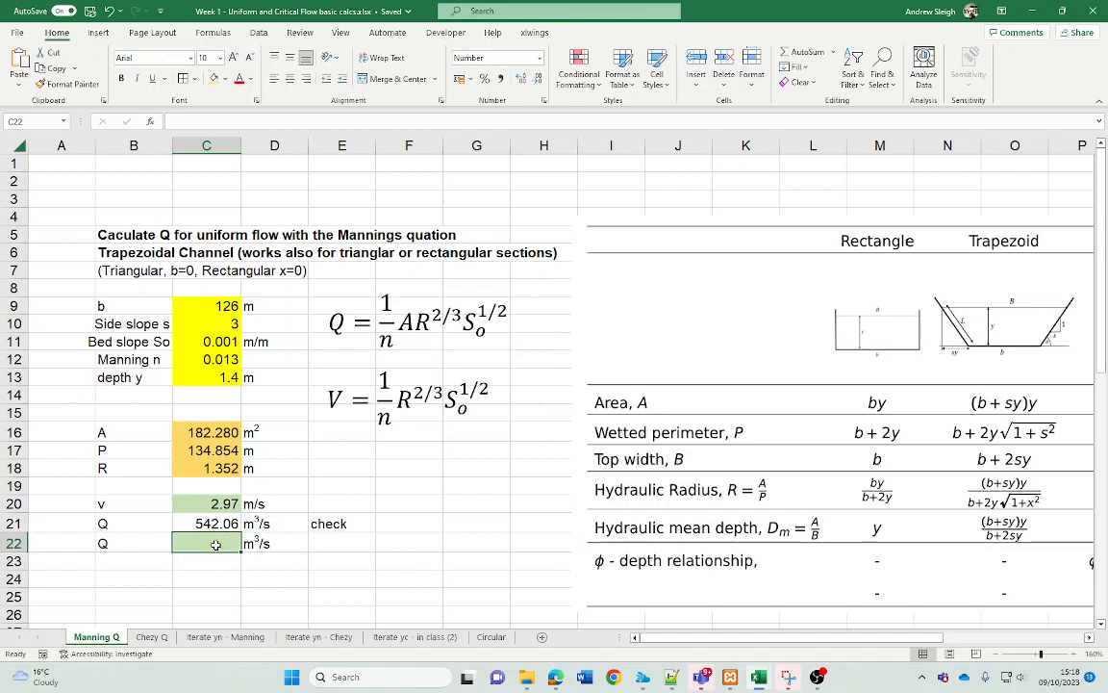
type("=(1/")
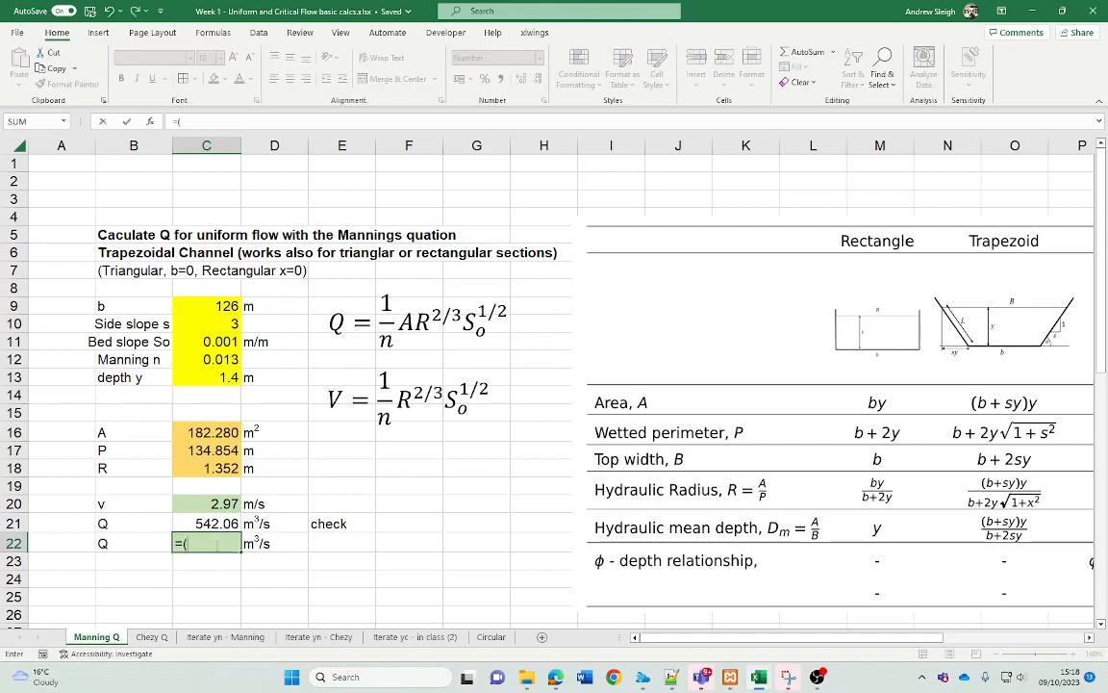
left_click(223, 359)
type(")*")
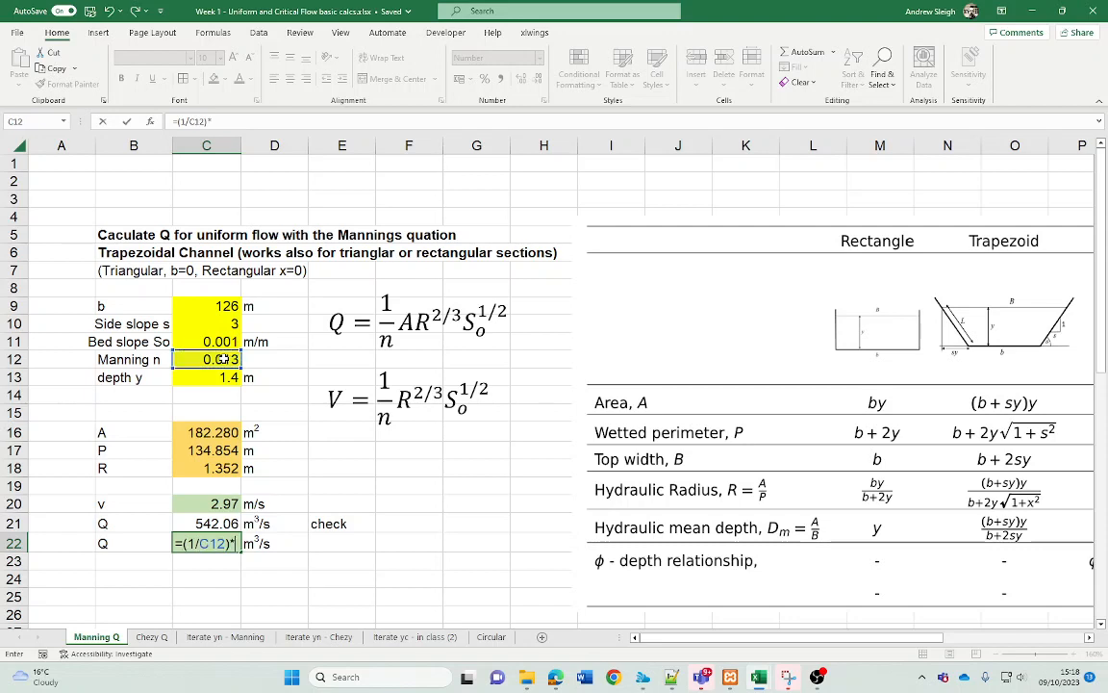
left_click(214, 433)
type("*")
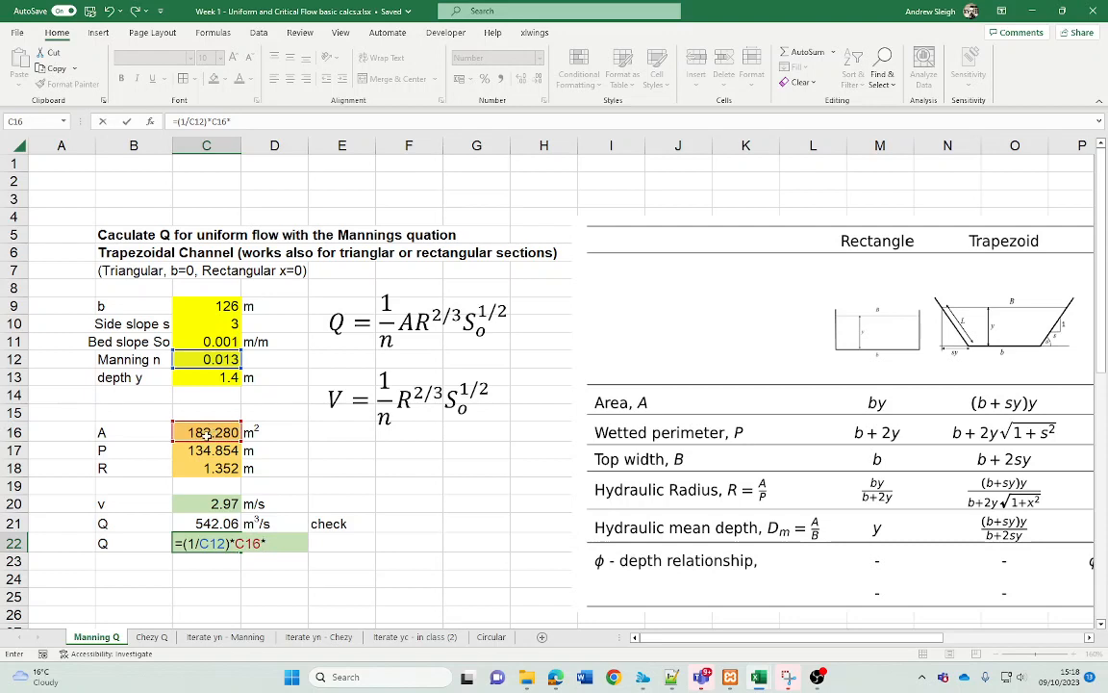
left_click(210, 469)
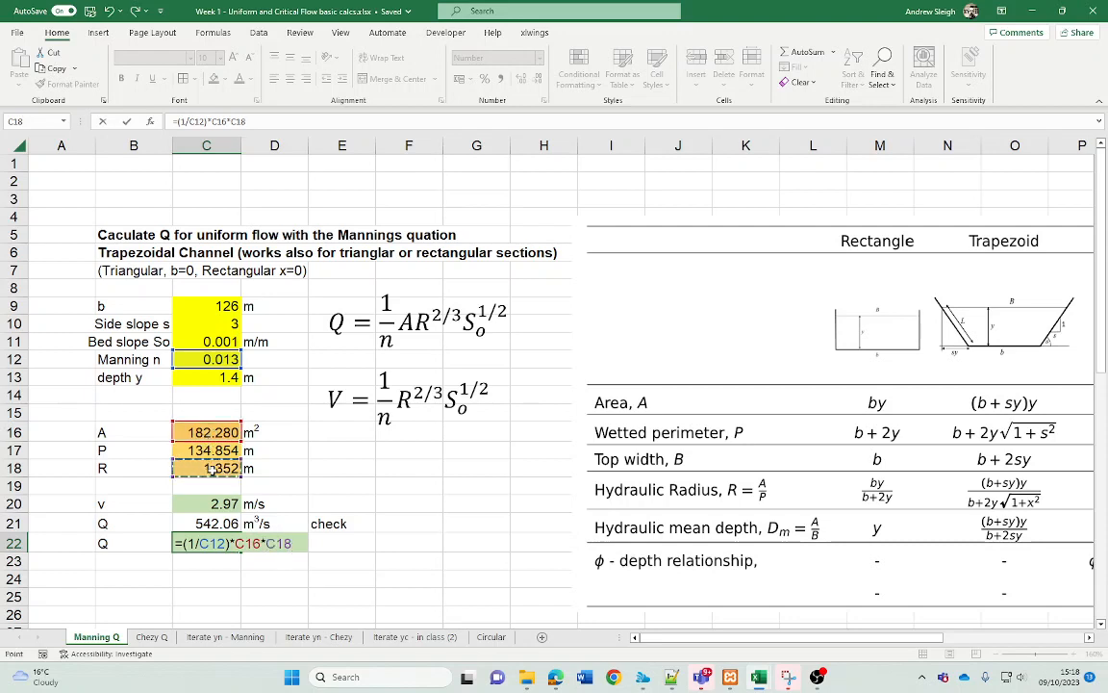
type("^(2/3")
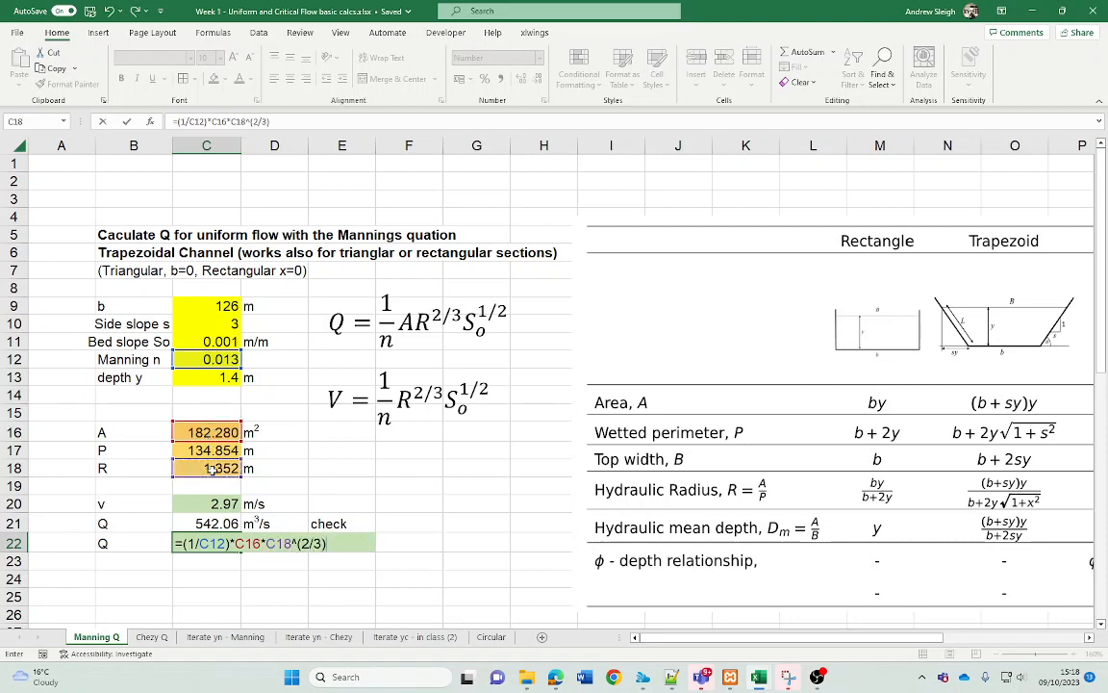
type(")*")
left_click(210, 342)
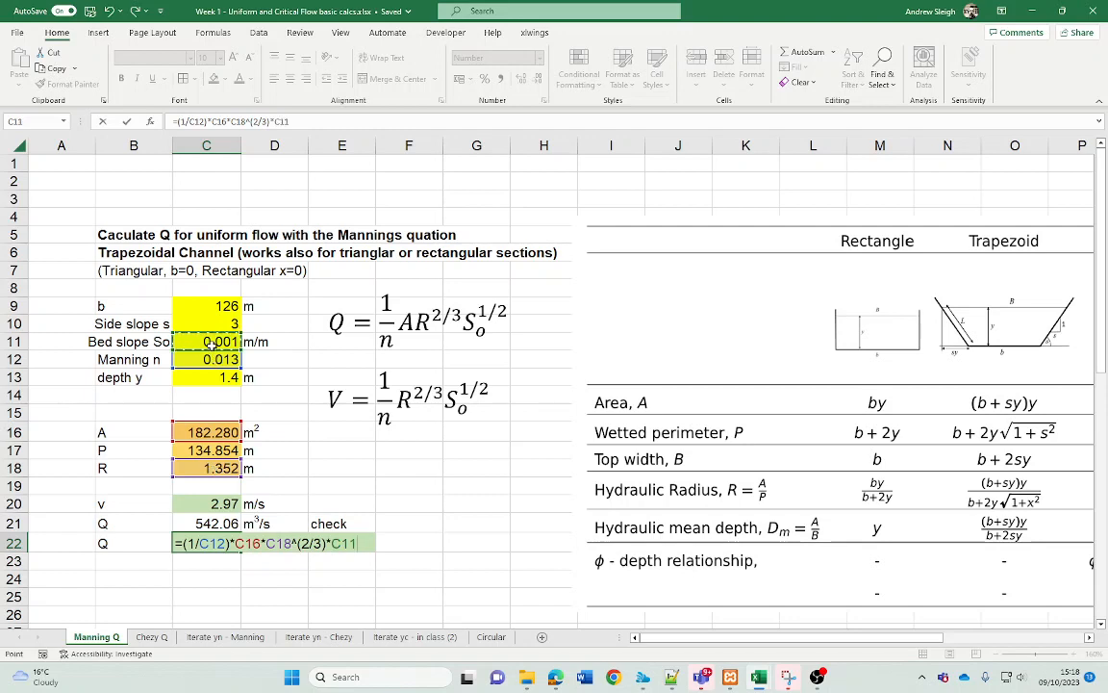
type("^0.5")
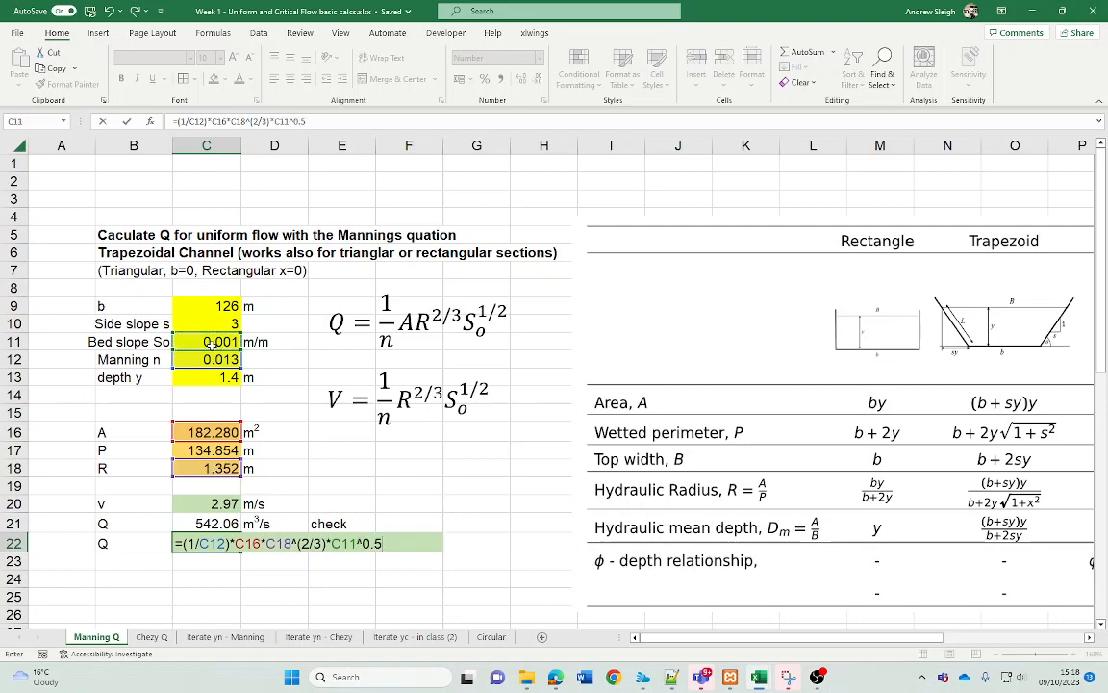
key("Return")
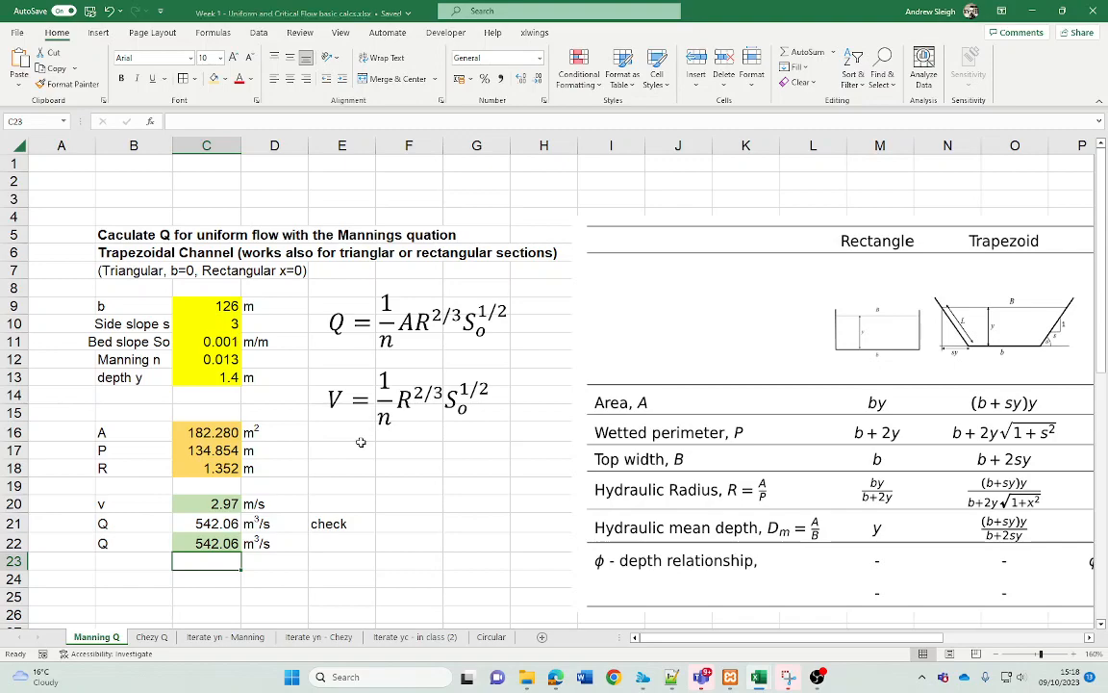
Examine the Circular Channel section's diameter, depth, bed slope and Manning n inputs alongside the circle geometry formulas.
scroll(360, 442, "down", 6)
scroll(360, 442, "down", 1)
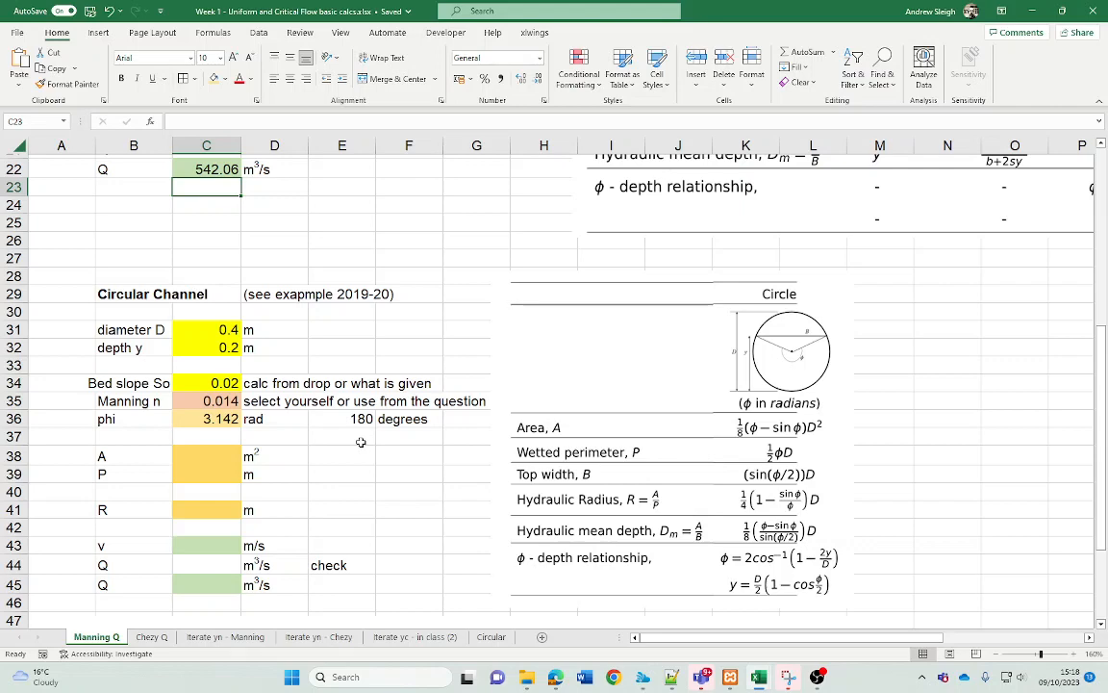
scroll(361, 441, "down", 2)
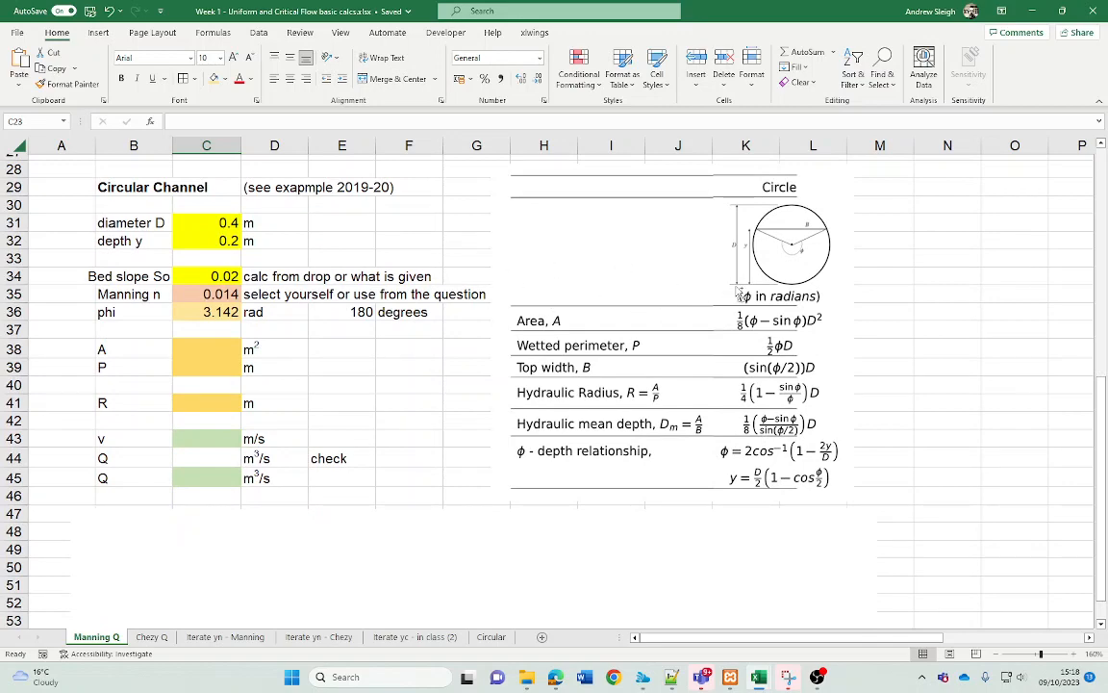
scroll(741, 283, "up", 1)
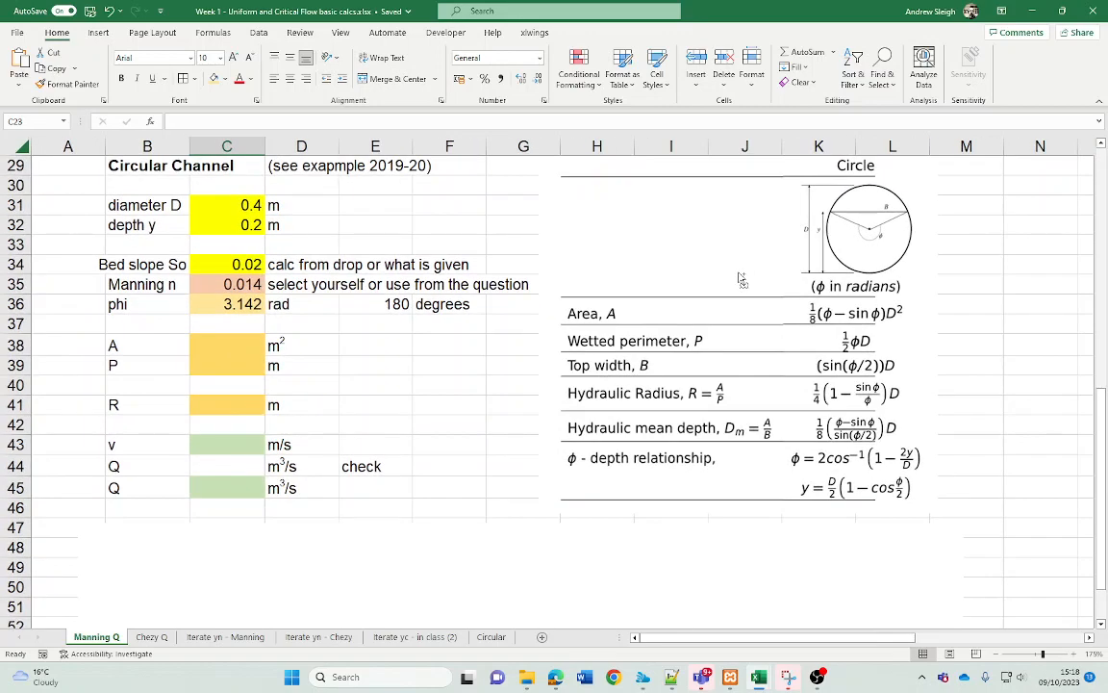
left_click(232, 205)
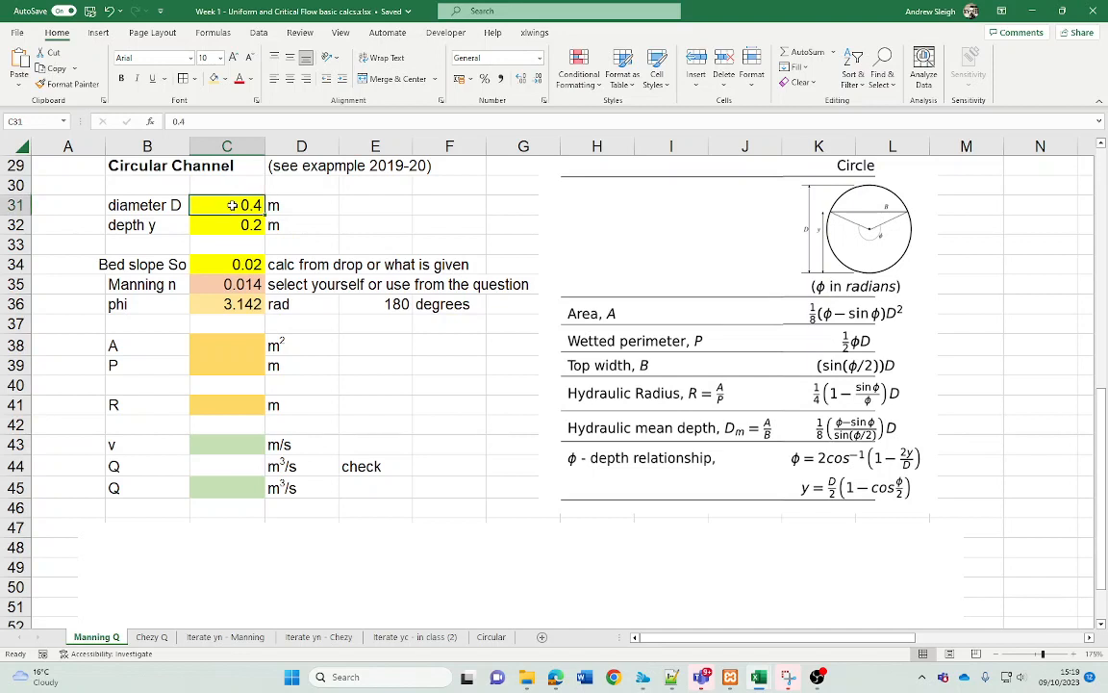
left_click(223, 227)
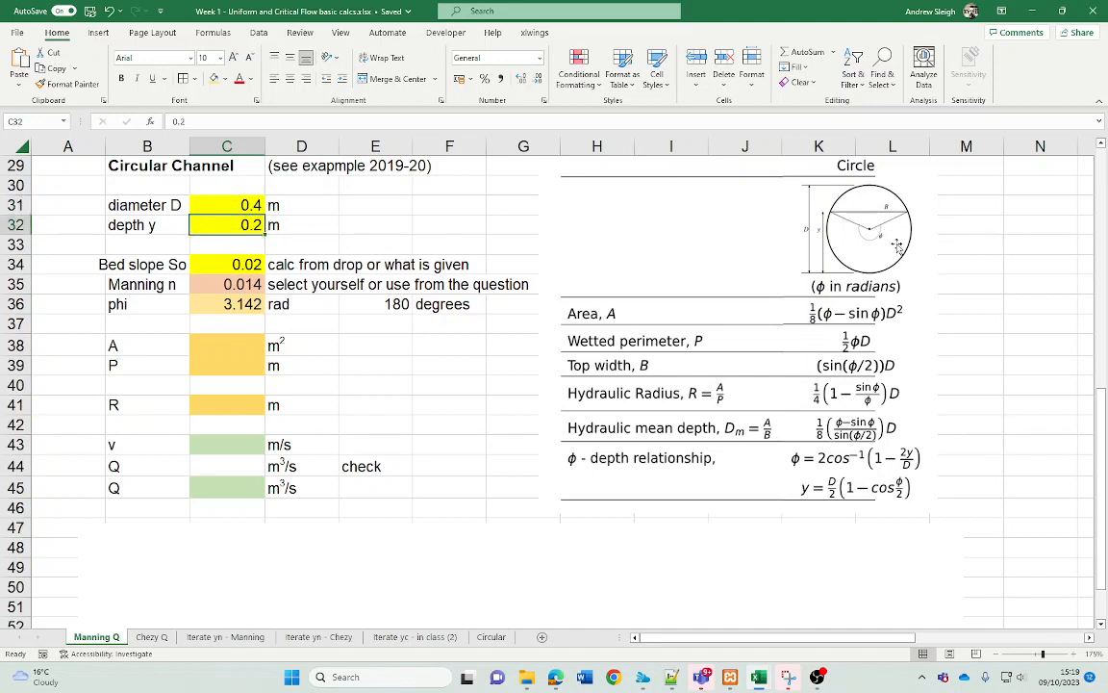
left_click(940, 244)
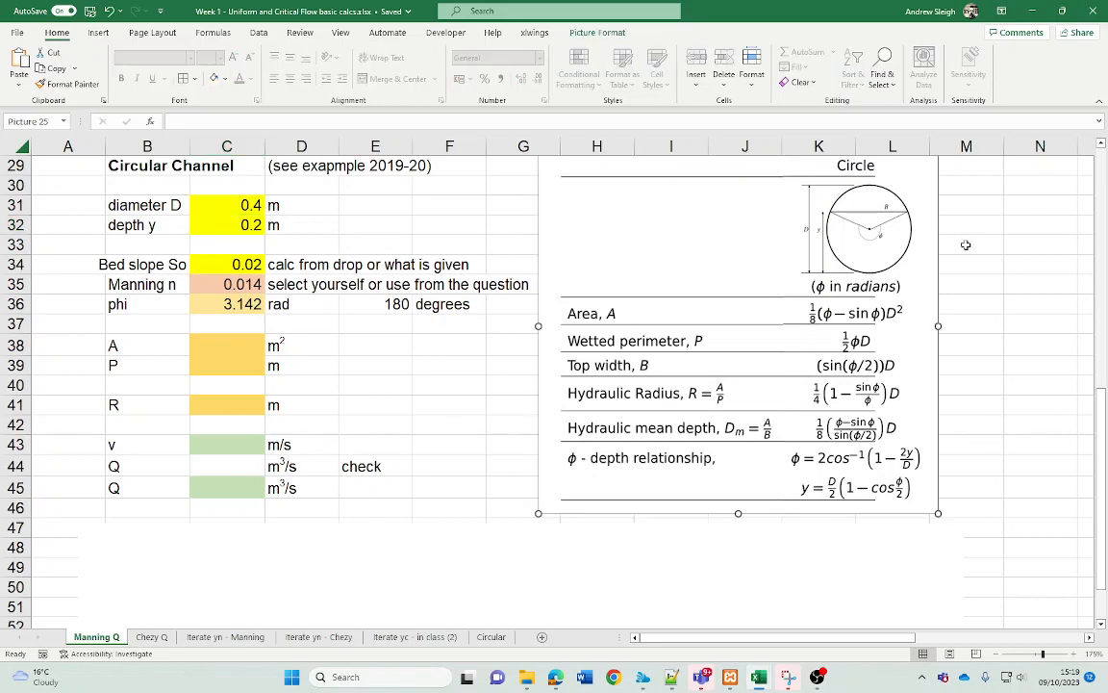
scroll(940, 243, "up", 2, "ctrl")
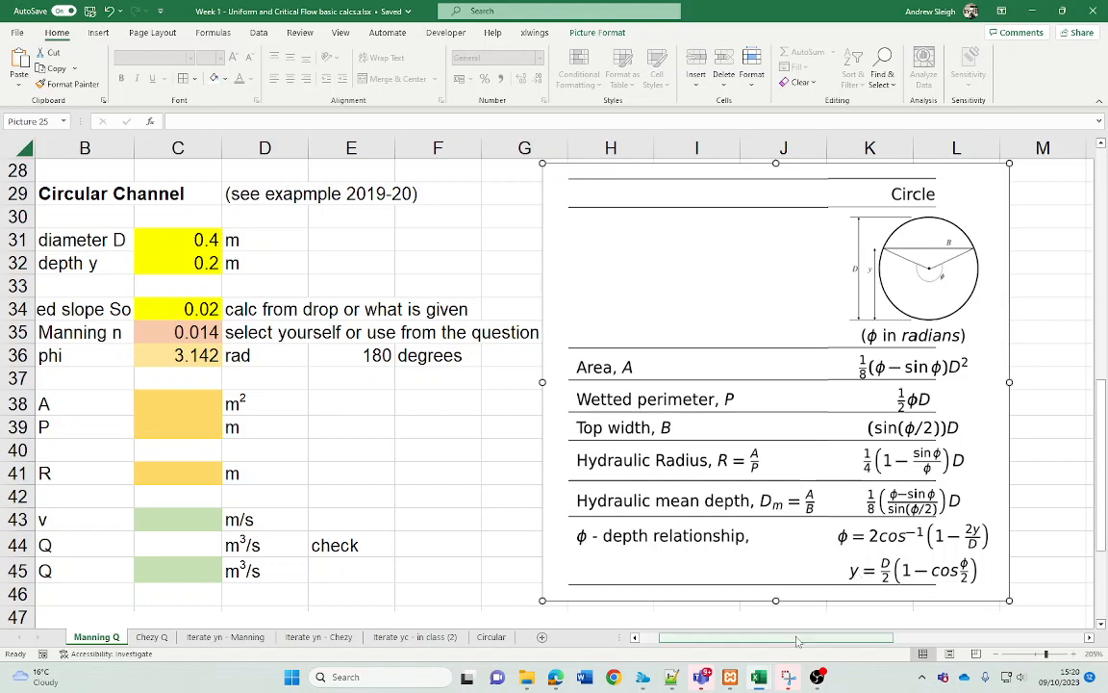
left_click_drag(798, 646, 784, 645)
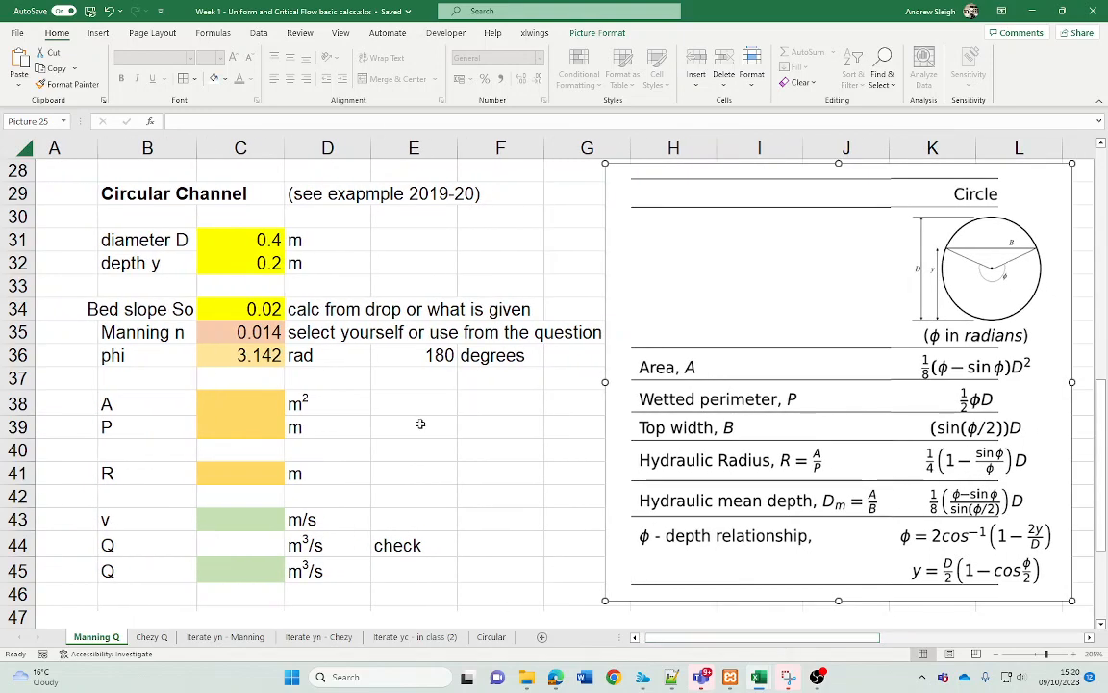
left_click(262, 245)
left_click(263, 262)
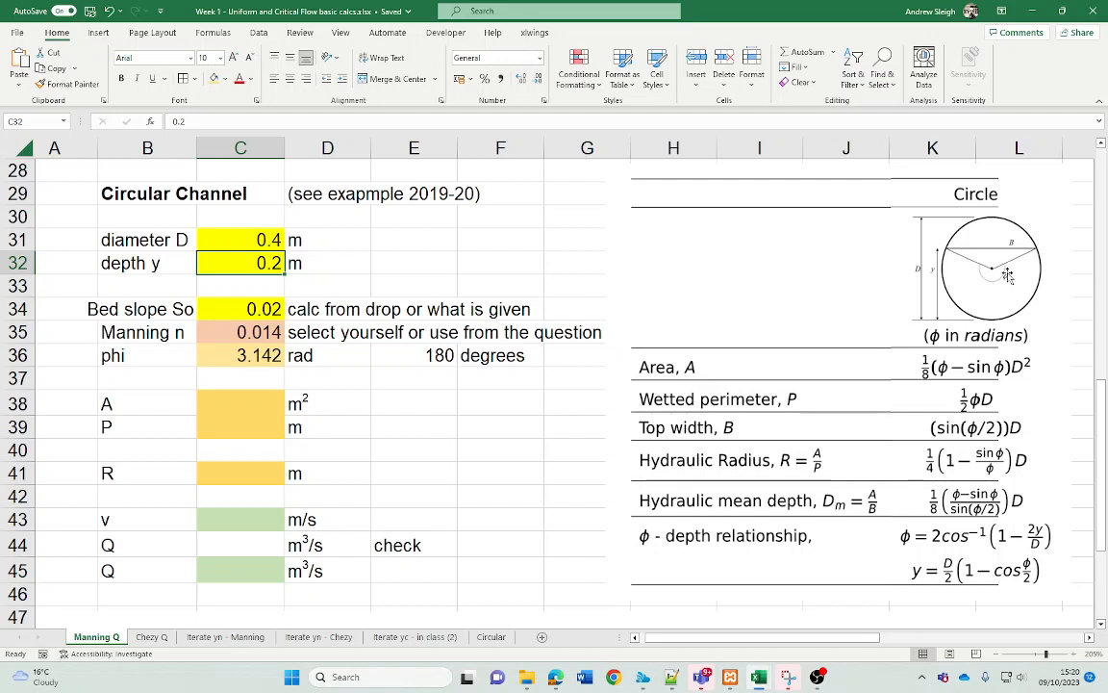
left_click(250, 309)
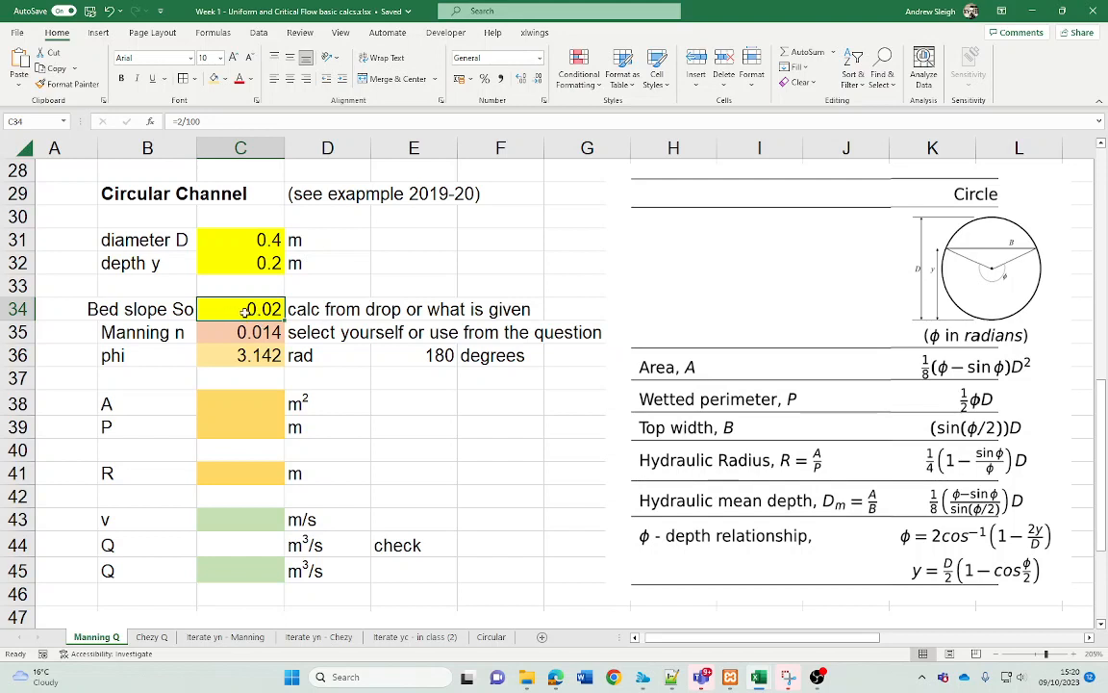
left_click(250, 332)
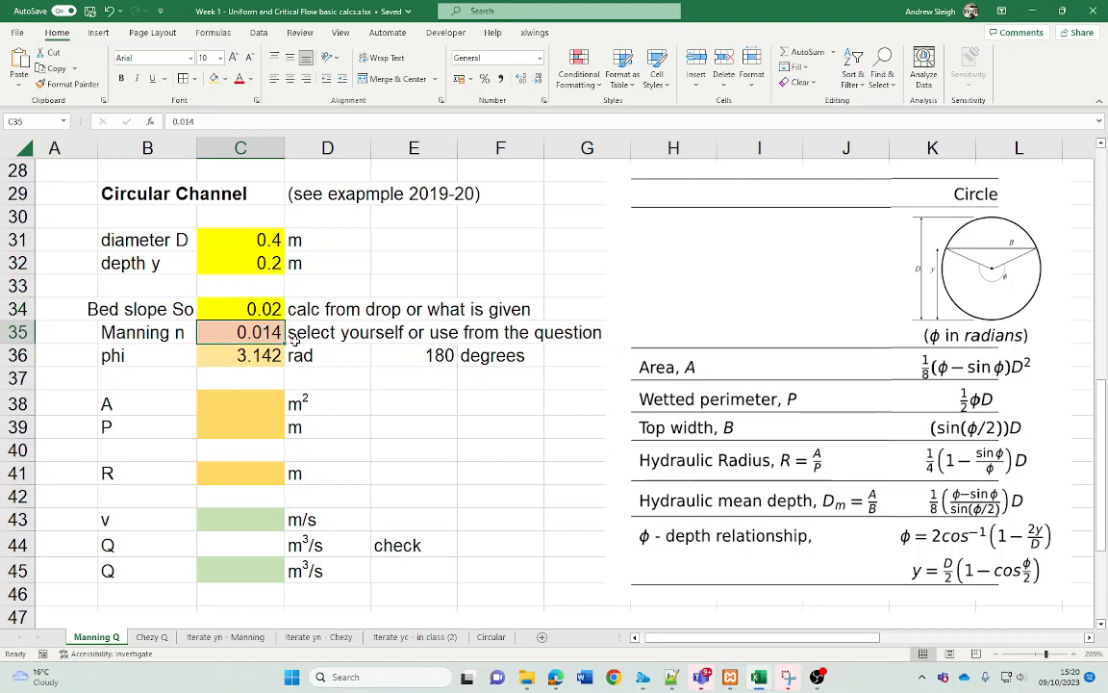
Clear the existing phi formula from C36 in the Circular Channel section.
left_click(269, 355)
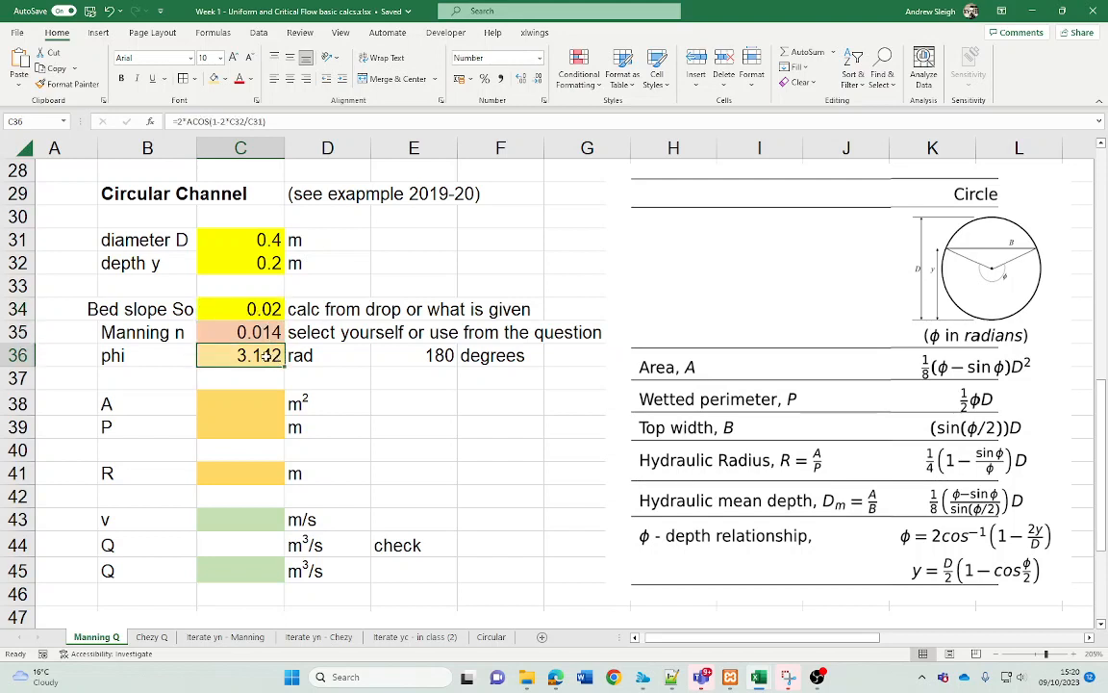
key("Delete")
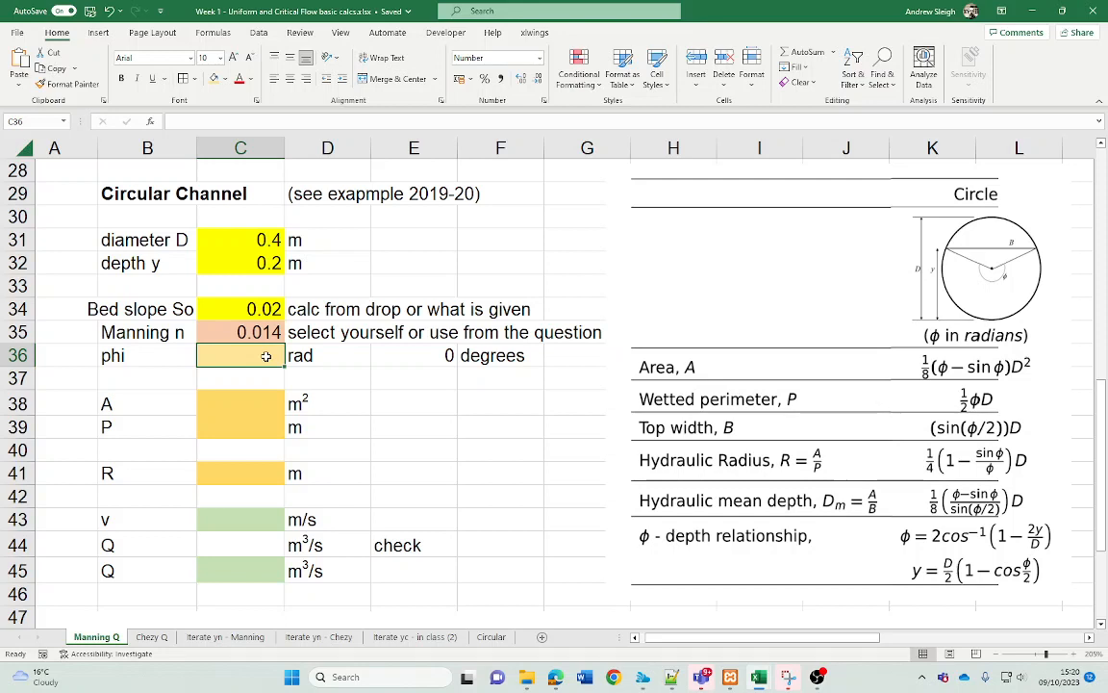
left_click(332, 402)
left_click(266, 358)
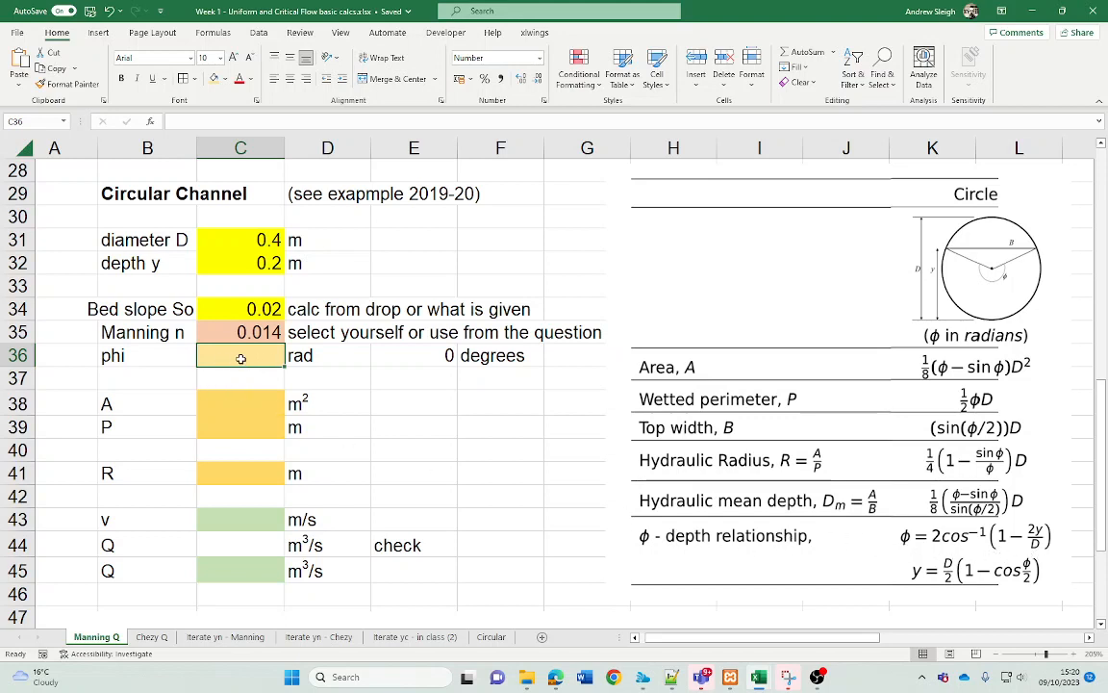
Calculate the angle phi in radians in C36 from depth and diameter, =2*ACOS(1-2*C32/C31).
type("=2")
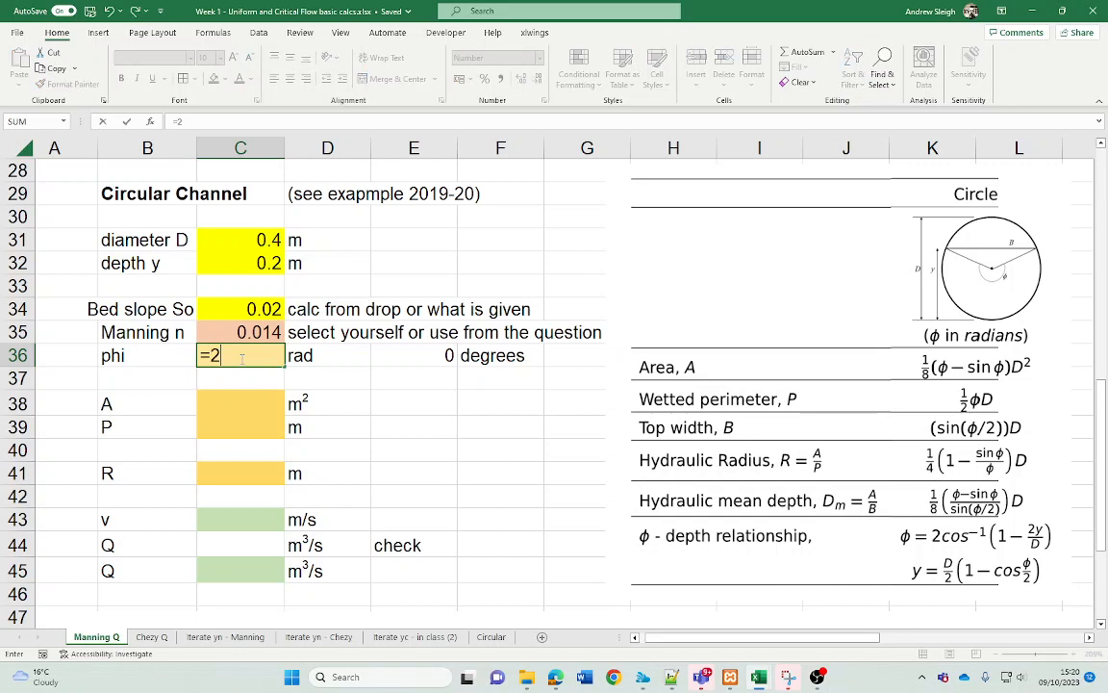
type("*acso")
key("BackSpace")
key("BackSpace")
type("o")
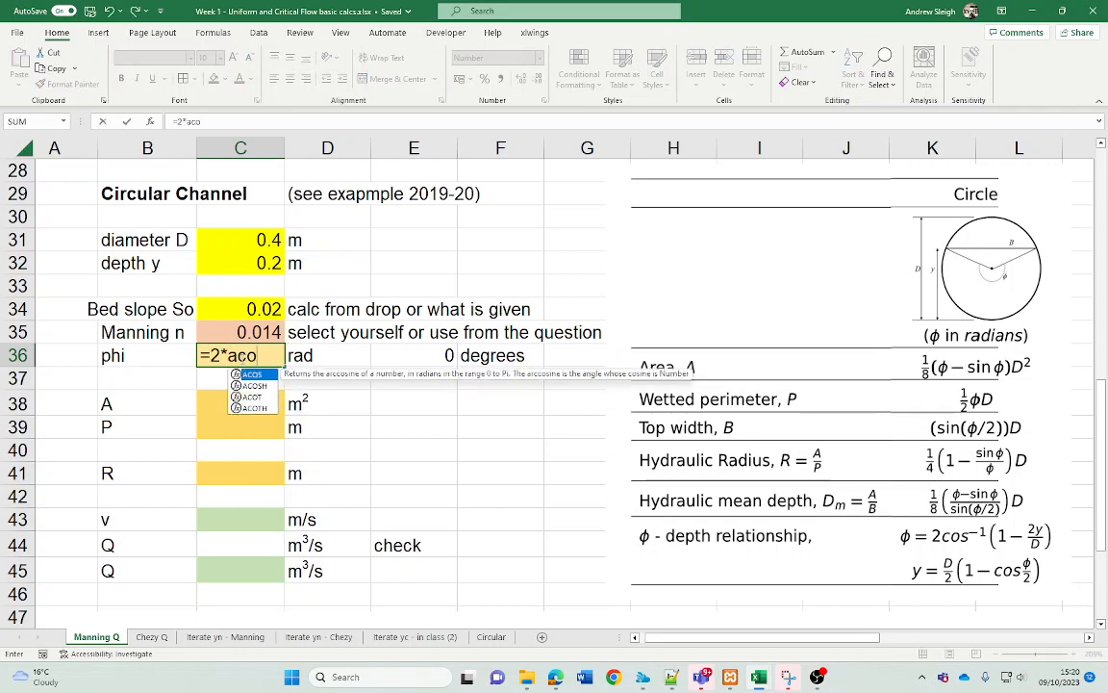
type("s(")
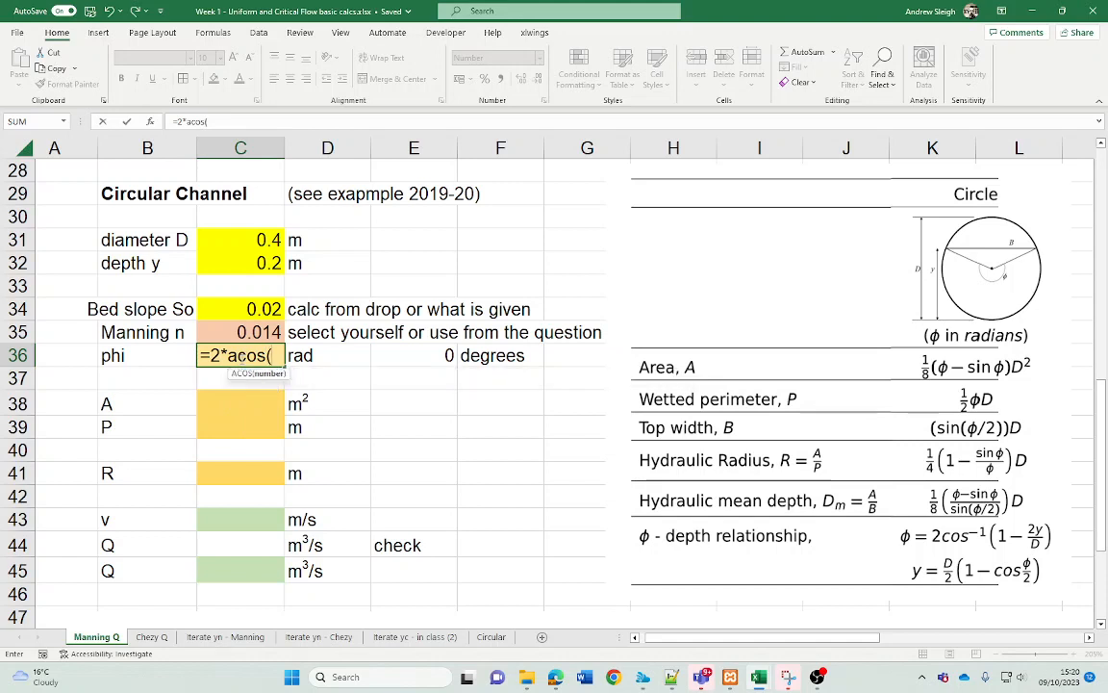
type("1-2*")
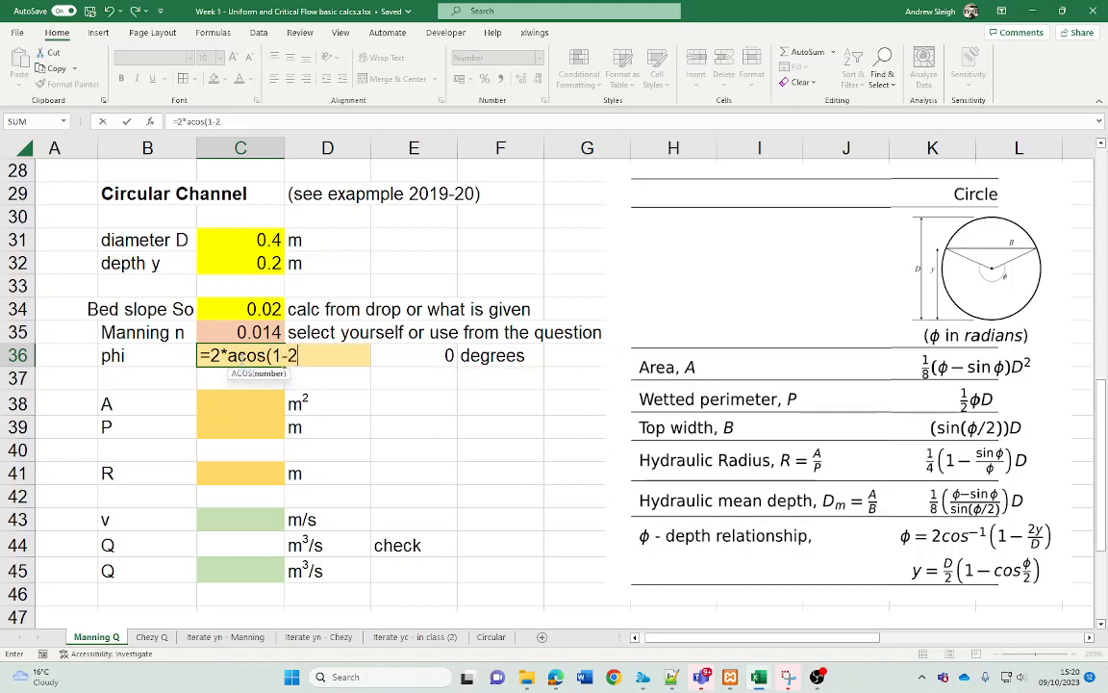
left_click(246, 263)
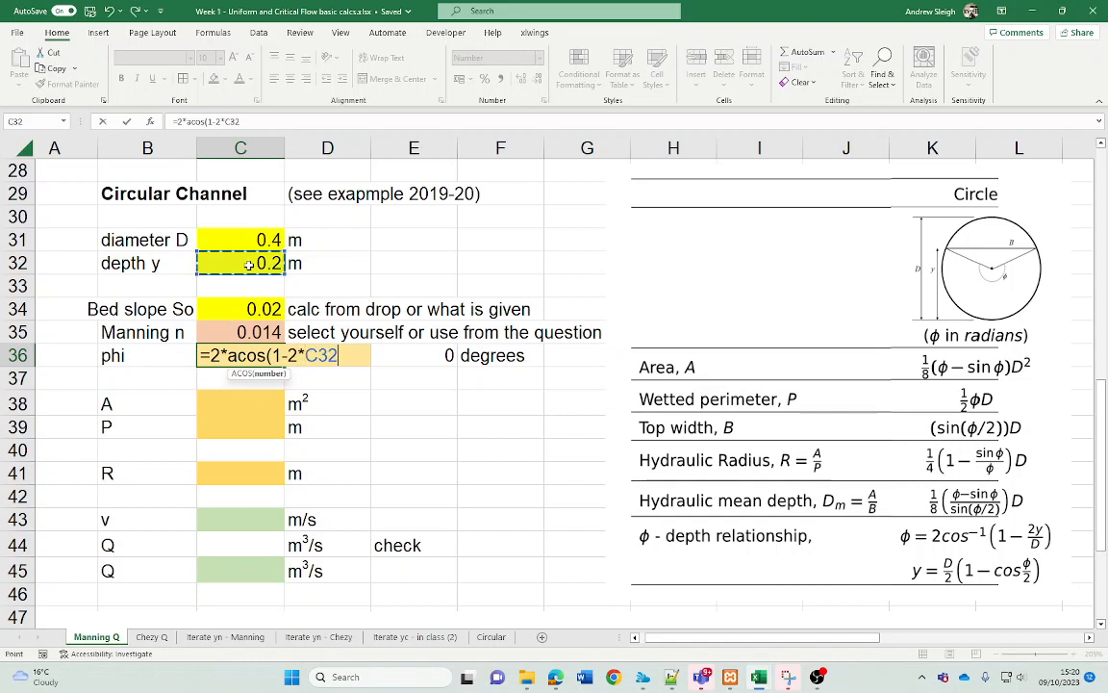
type("/")
left_click(260, 239)
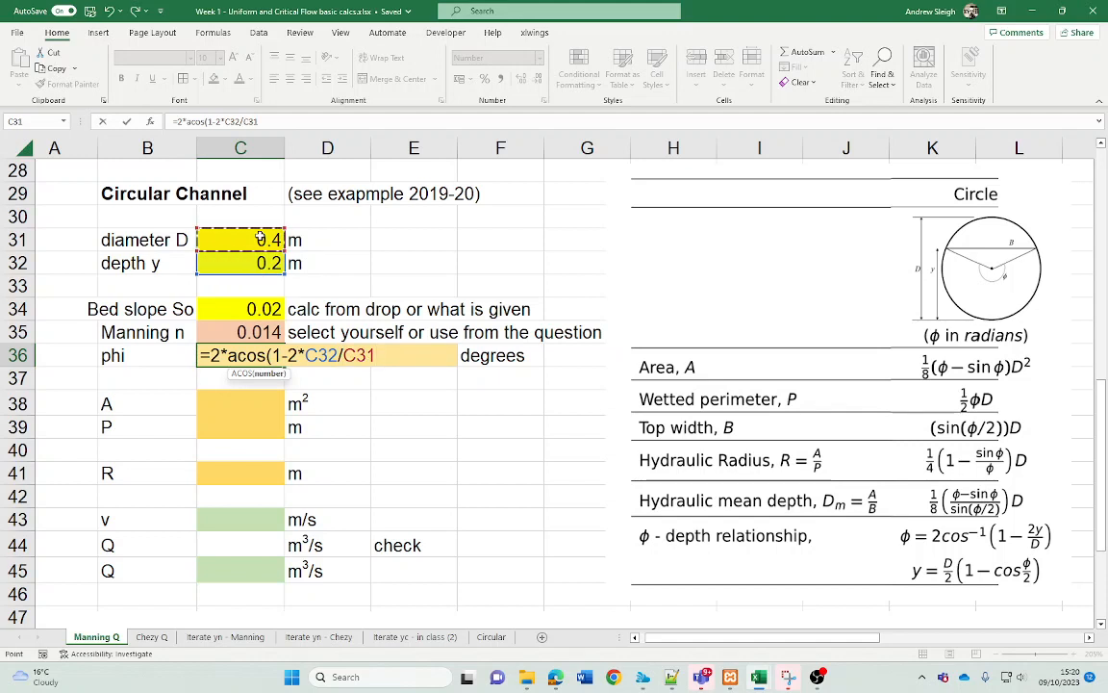
type(")")
key("Return")
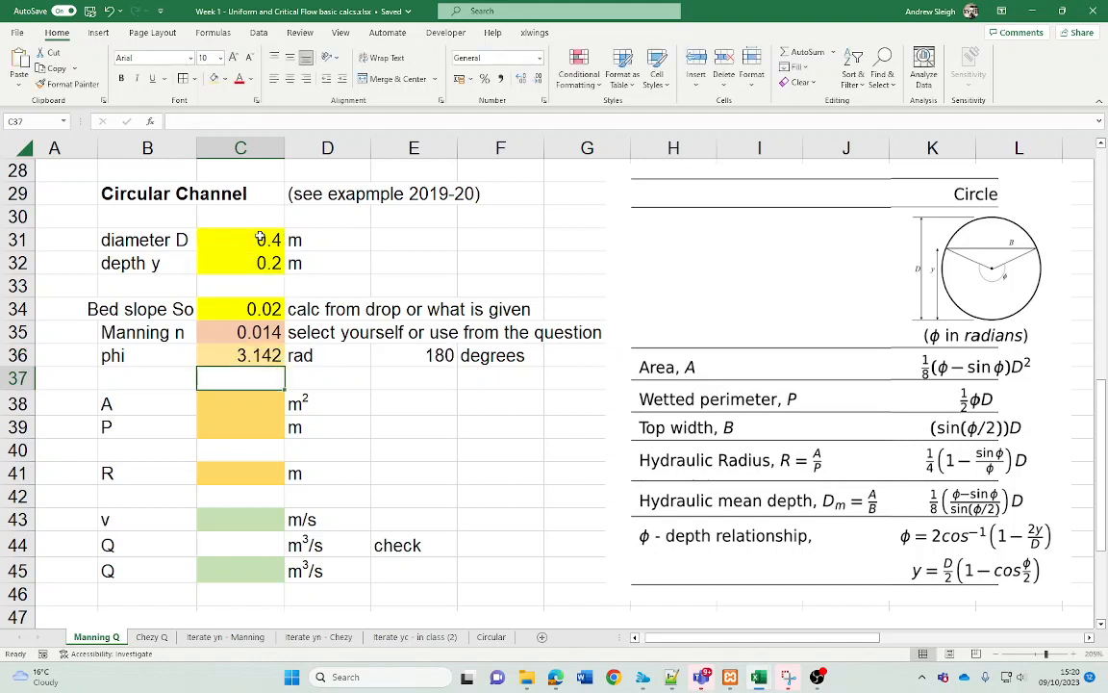
Examine the phi formula in C36 and the radians-to-degrees conversion formula in E36.
key("Up")
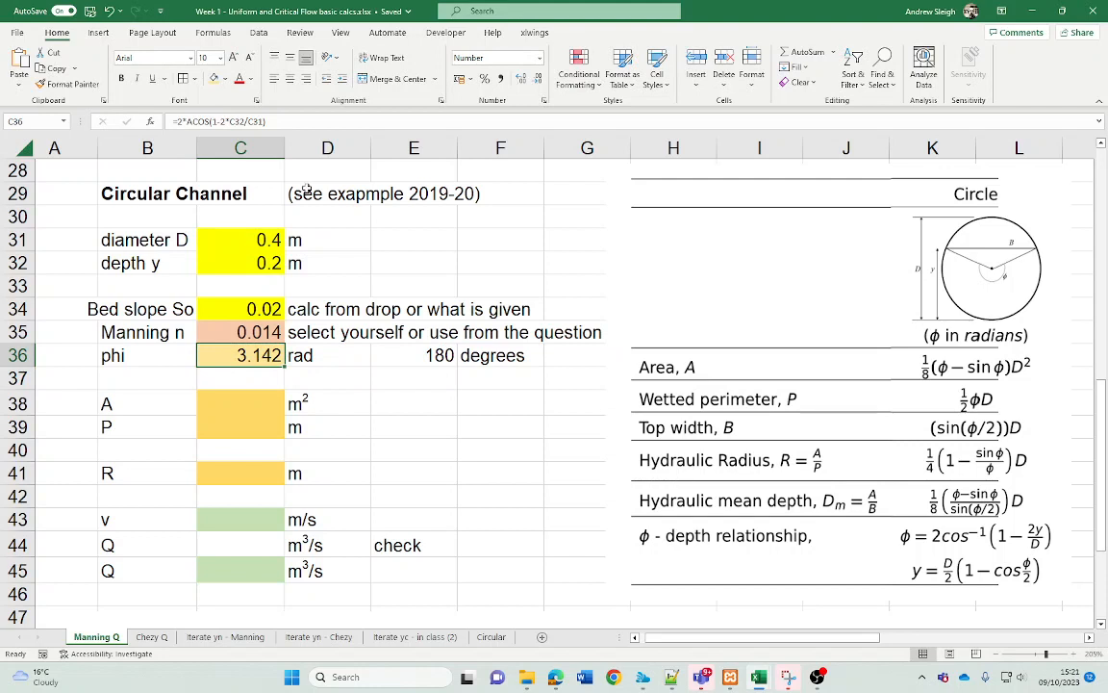
left_click(430, 355)
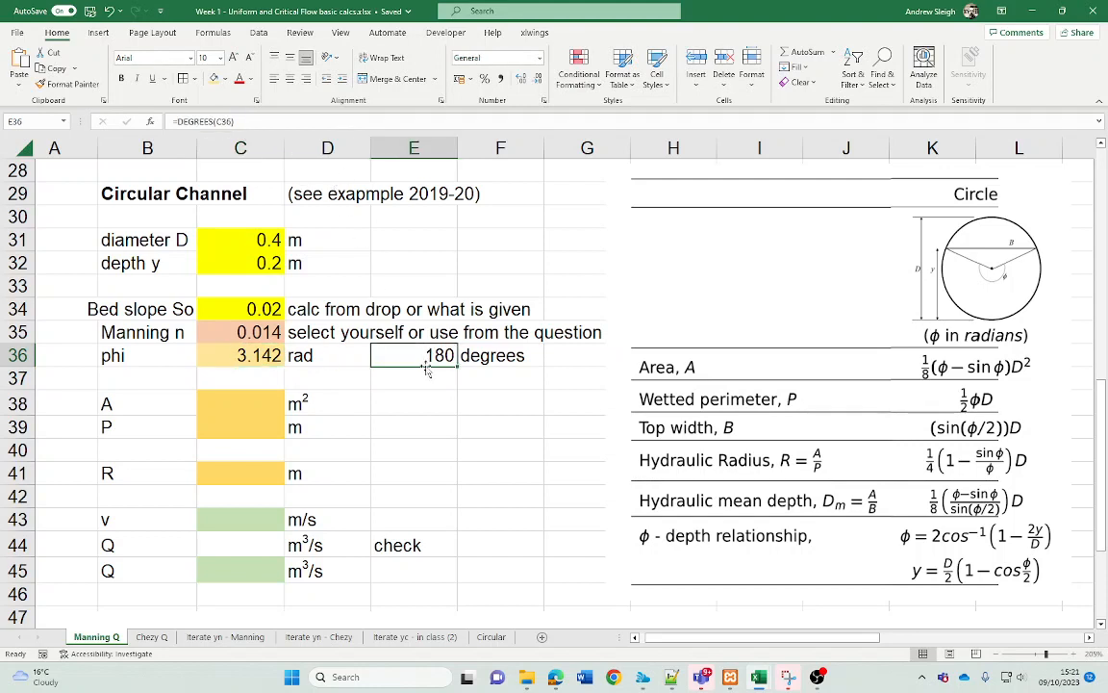
left_click(284, 121)
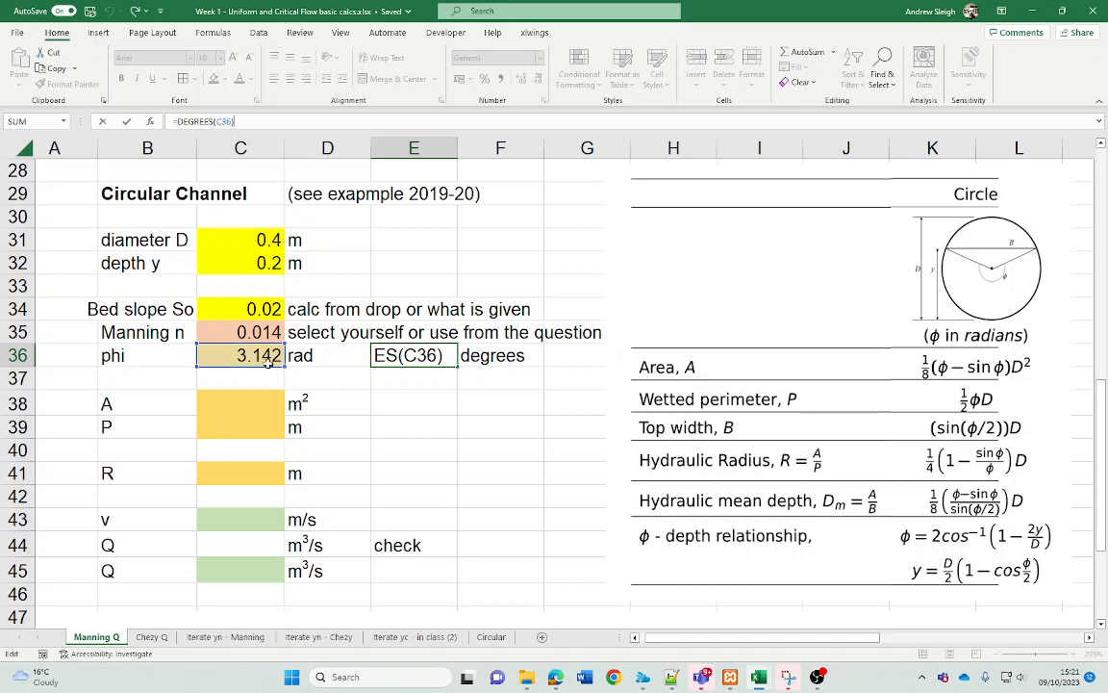
key("Return")
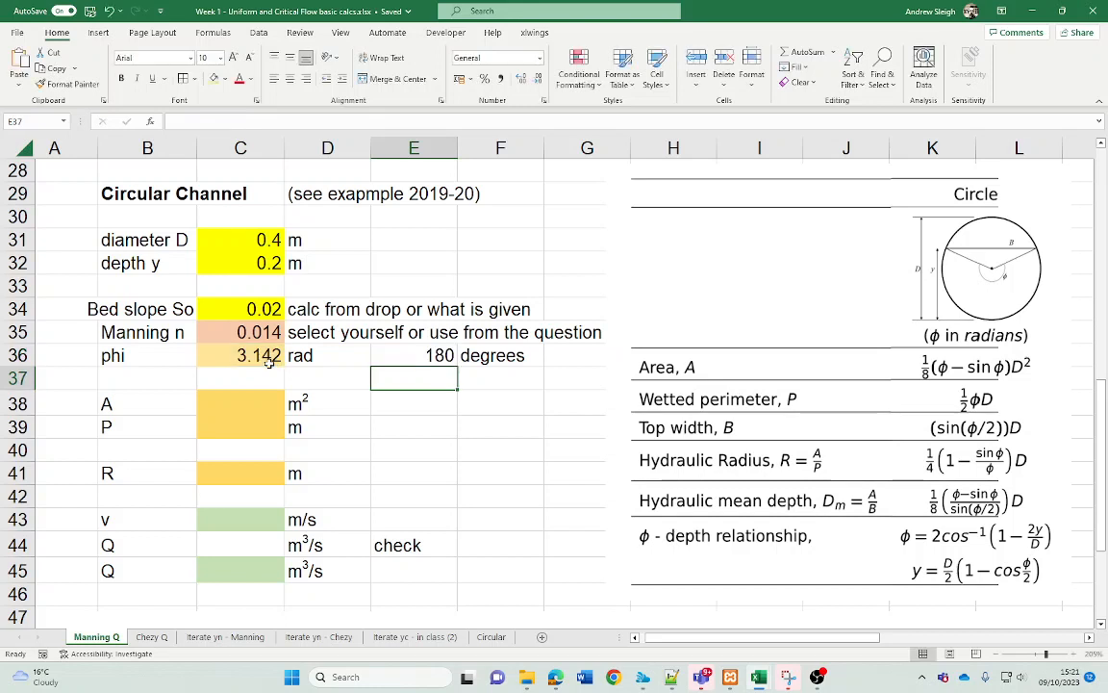
Calculate the circular channel's flow area A in C38 from phi and diameter, =(C36-SIN(C36))*C31^2/8.
left_click(248, 405)
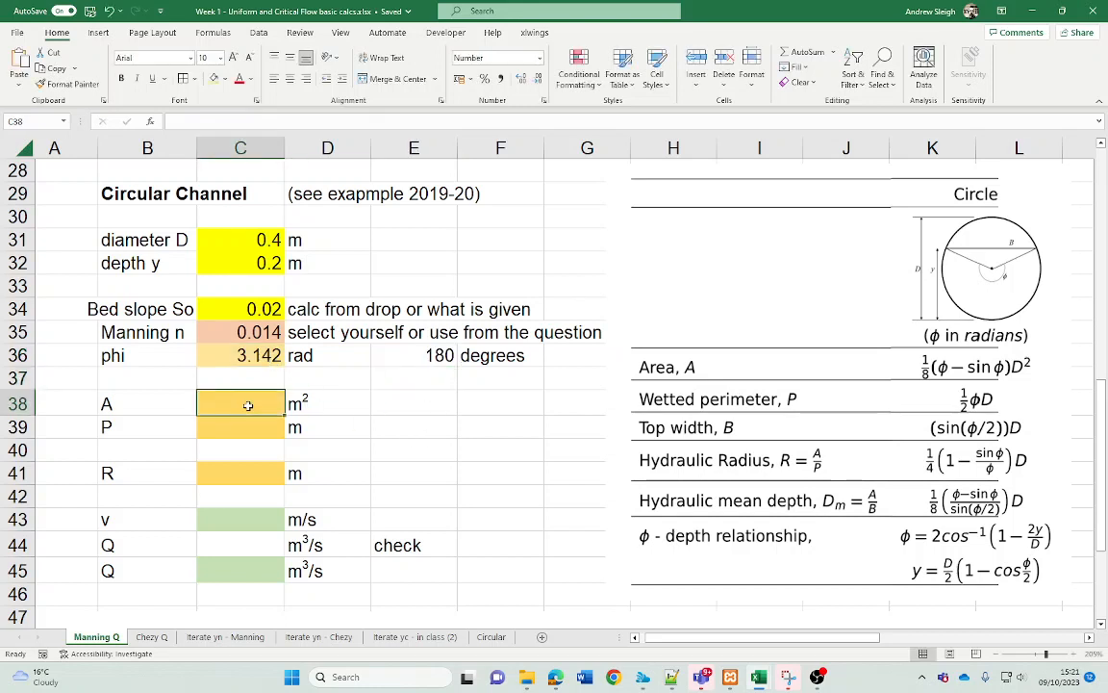
type("=")
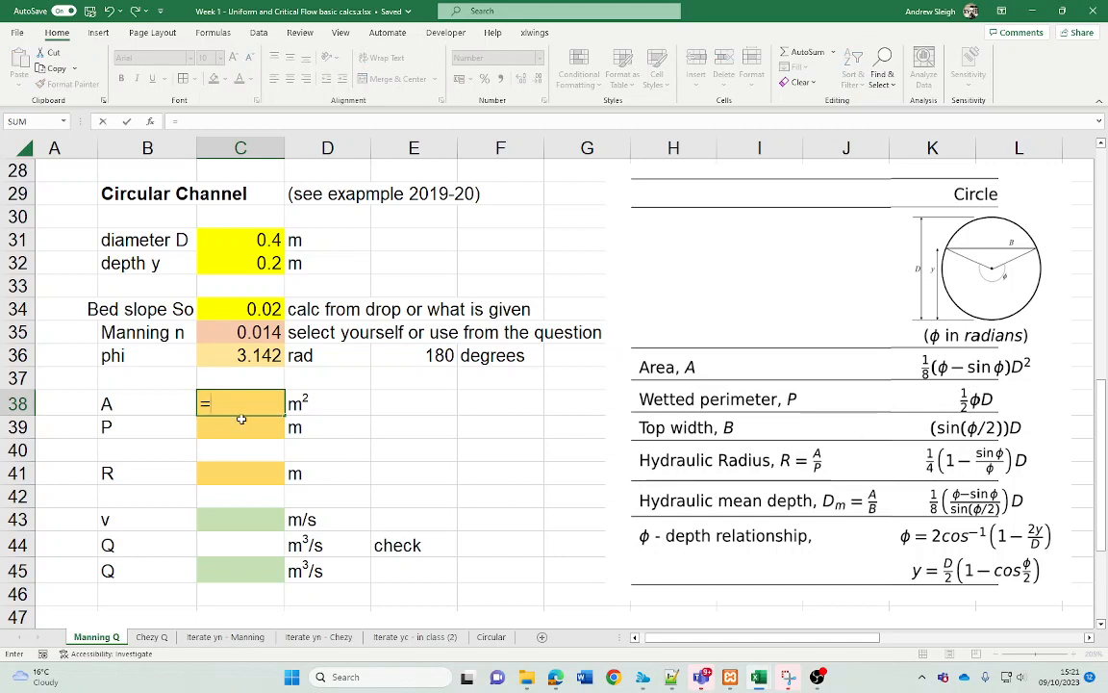
type("(")
left_click(227, 354)
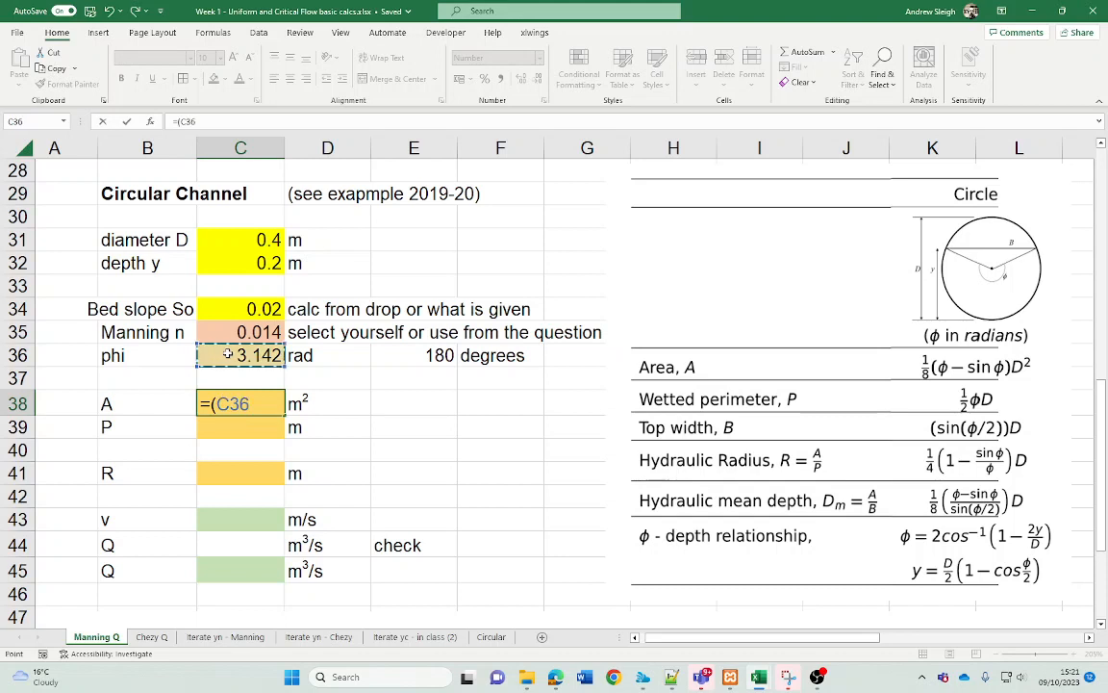
type("-sin")
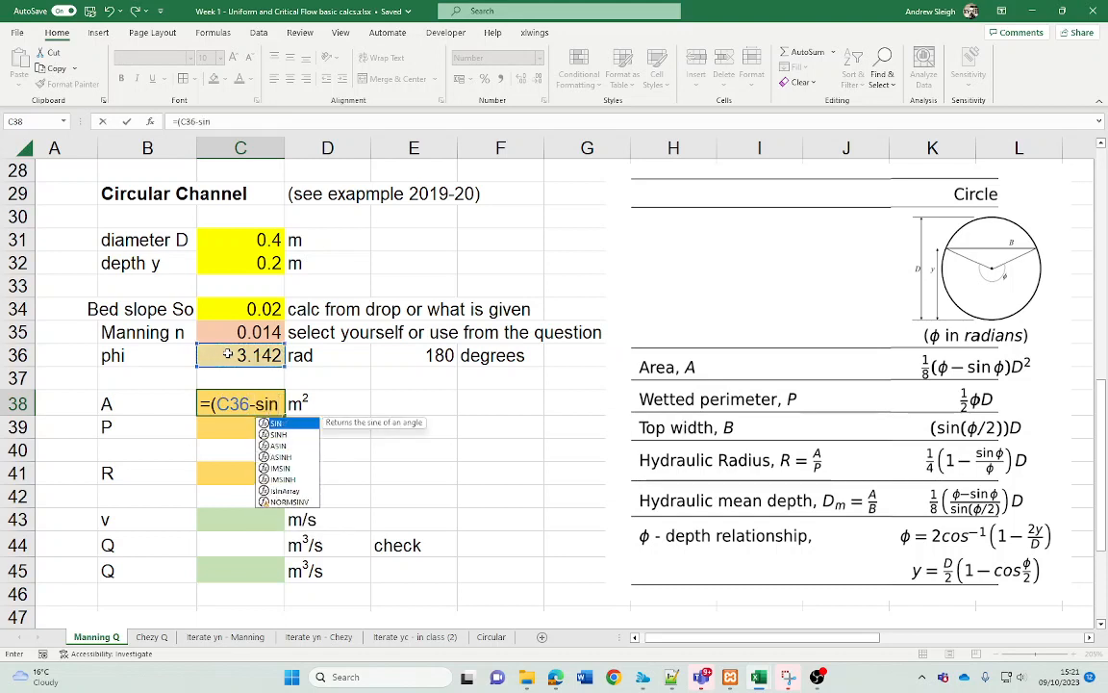
type("(")
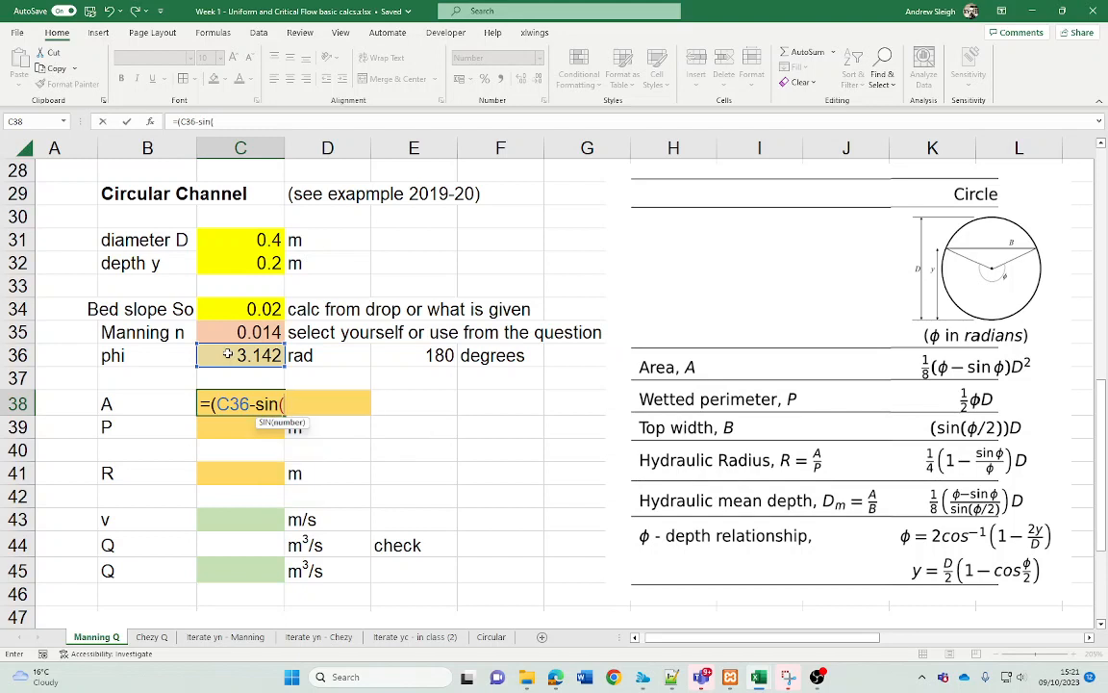
left_click(228, 355)
type(")")
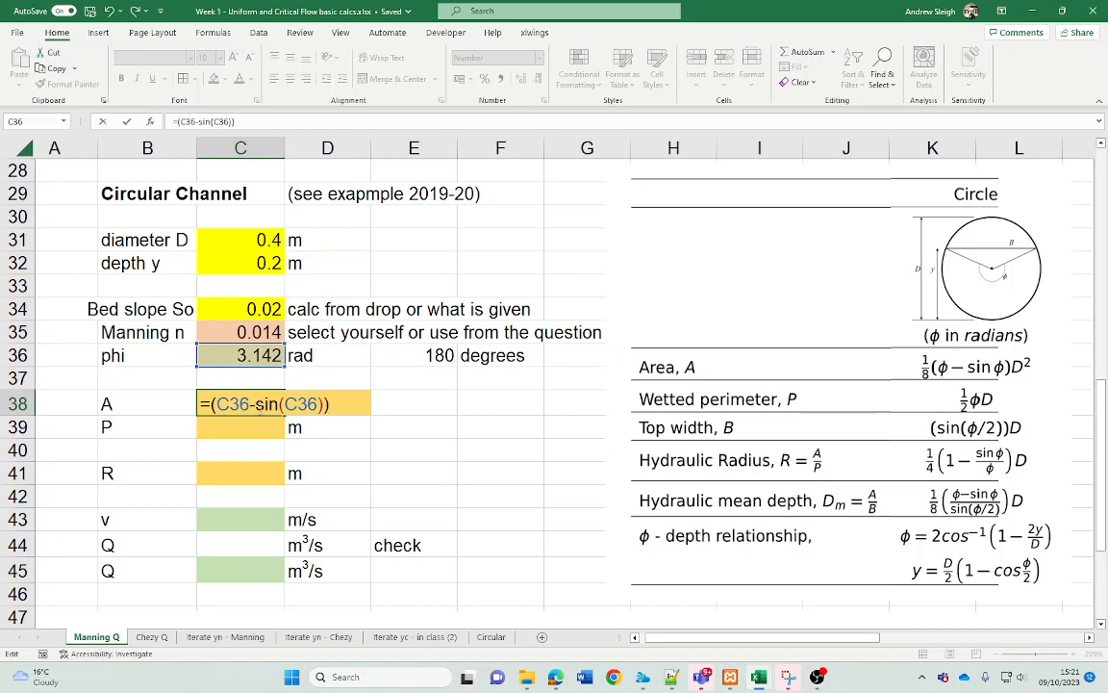
type("(")
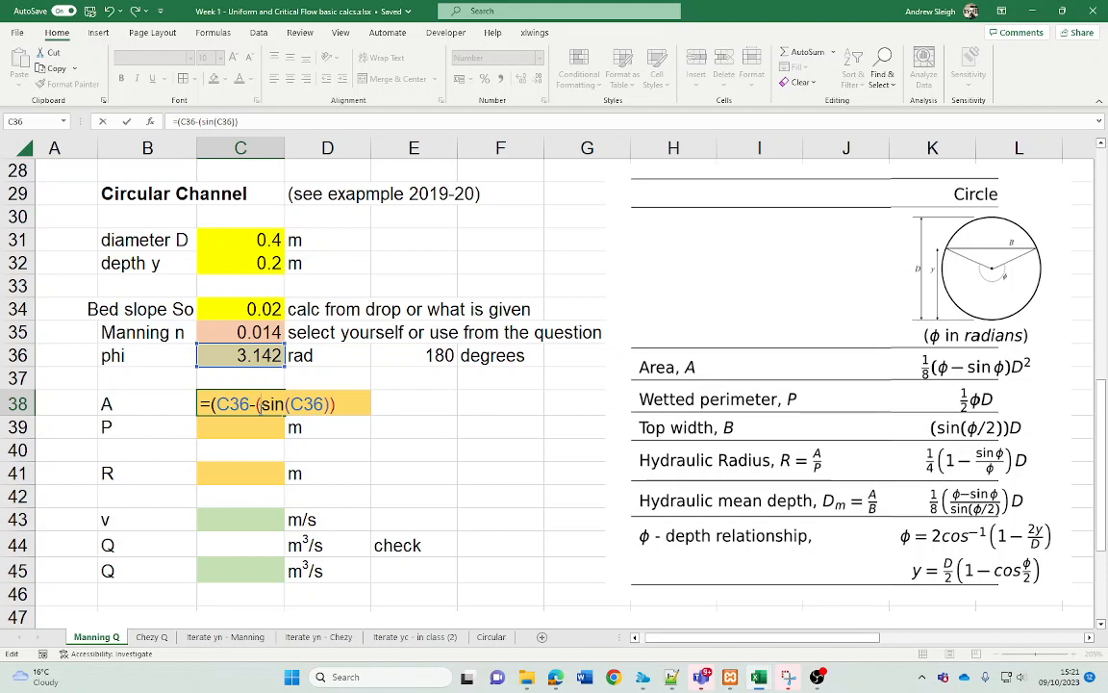
key("BackSpace")
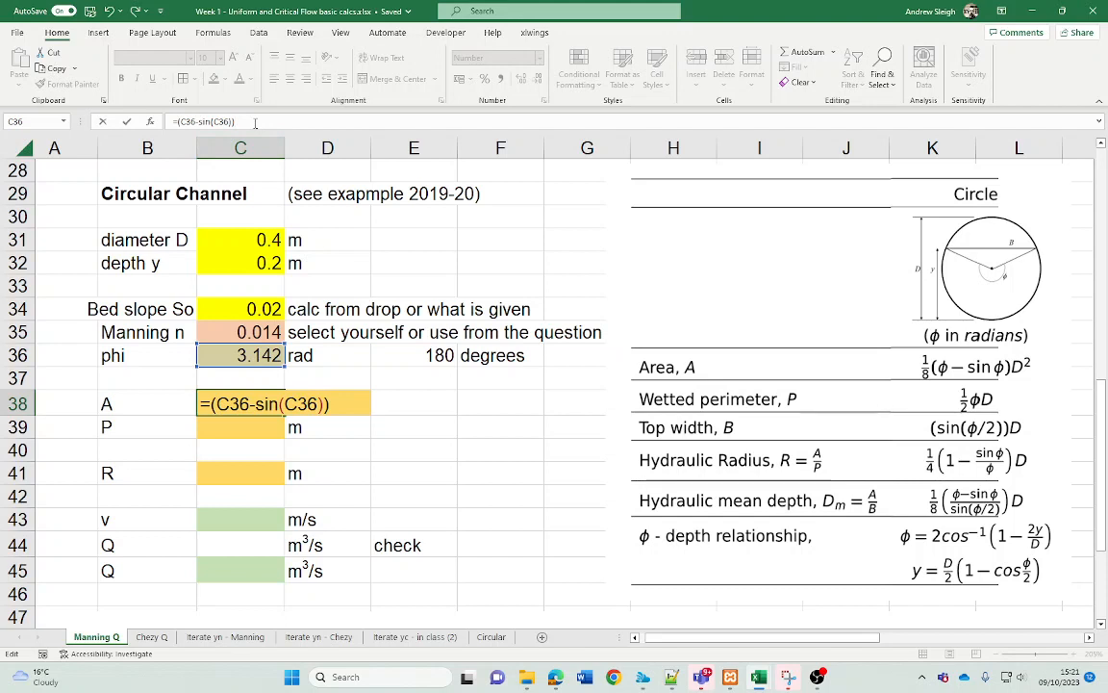
type("*")
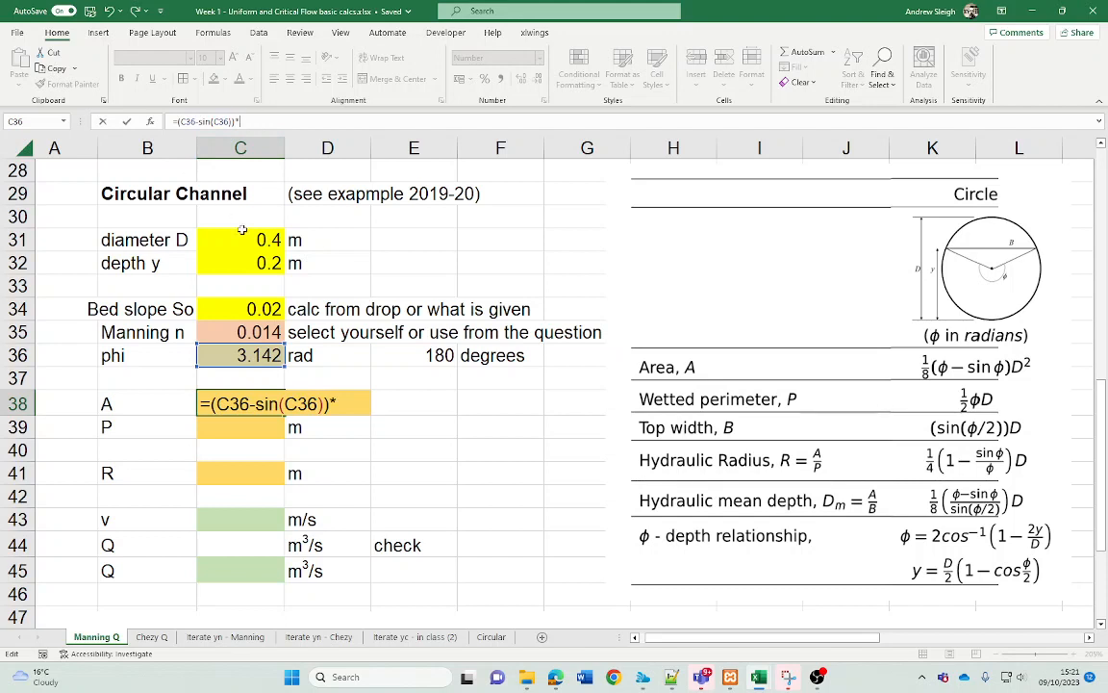
left_click(241, 240)
type("^")
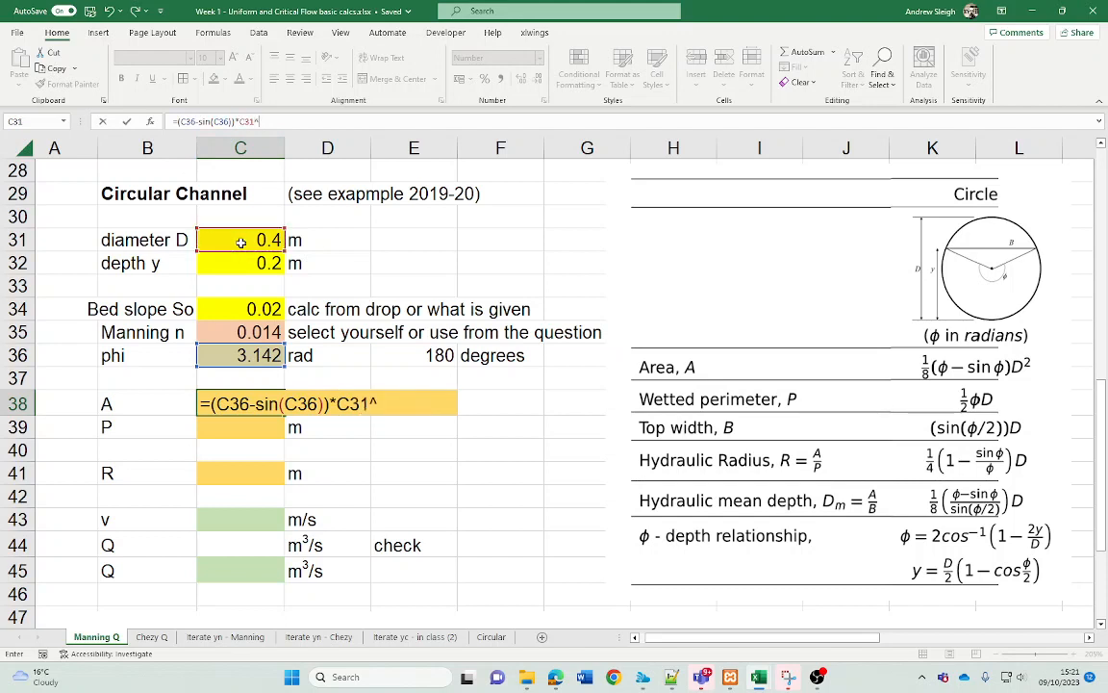
type("2/")
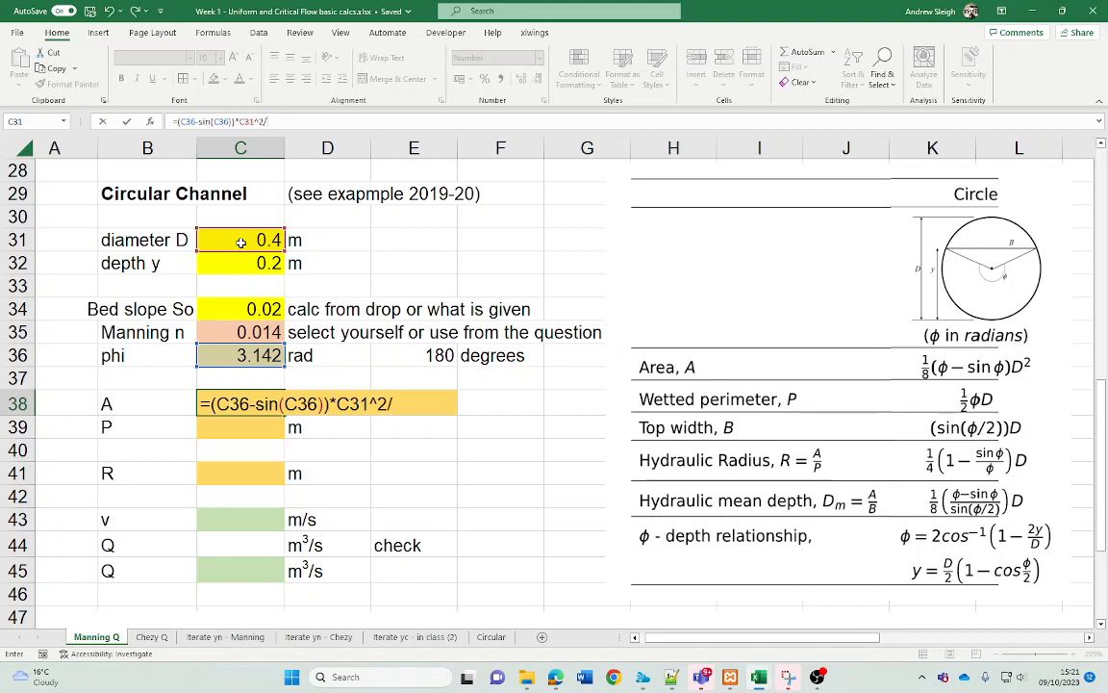
type("8")
key("ctrl+Return")
key("Return")
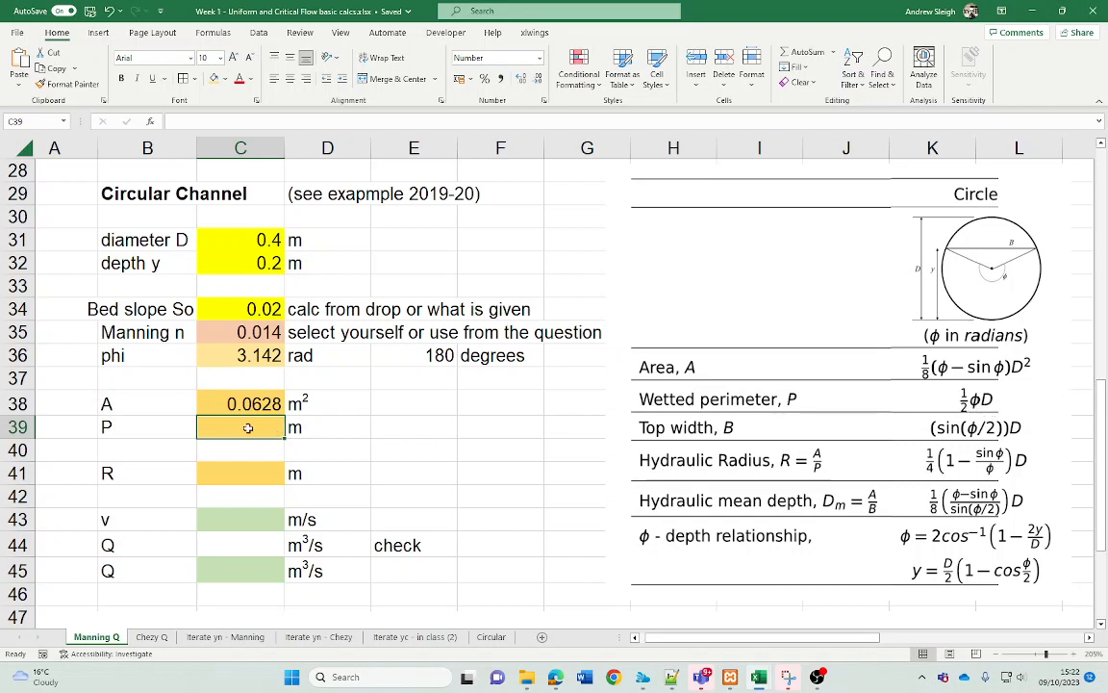
Calculate the circular channel's wetted perimeter P in C39 from phi and diameter, =C36*C31/2.
type("=")
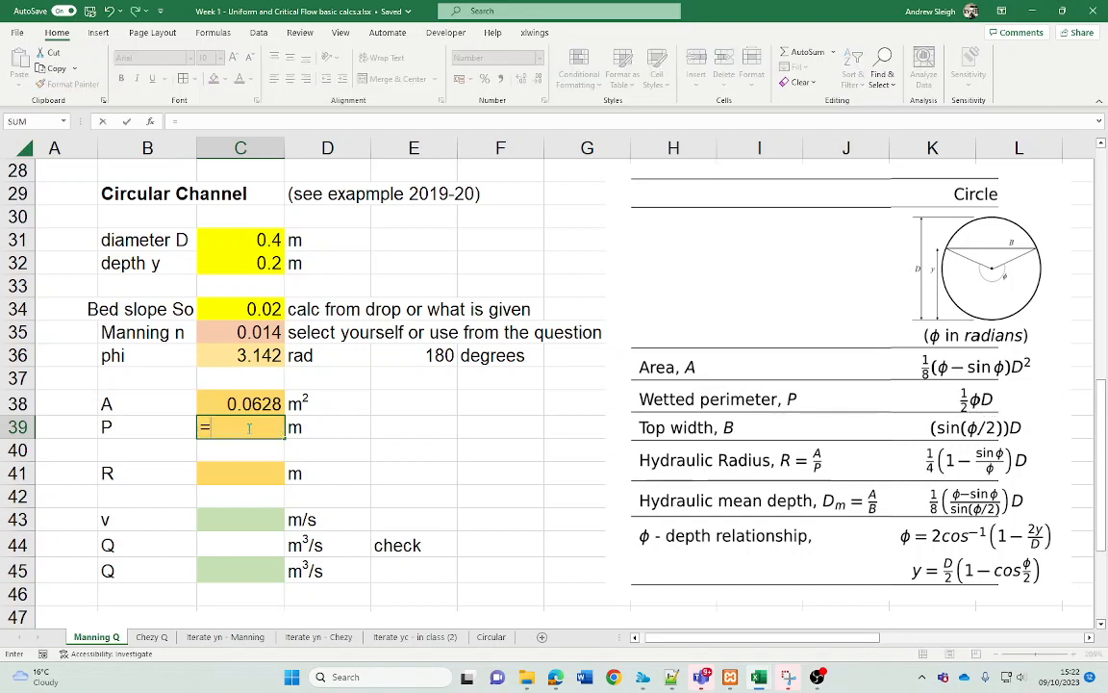
left_click(249, 357)
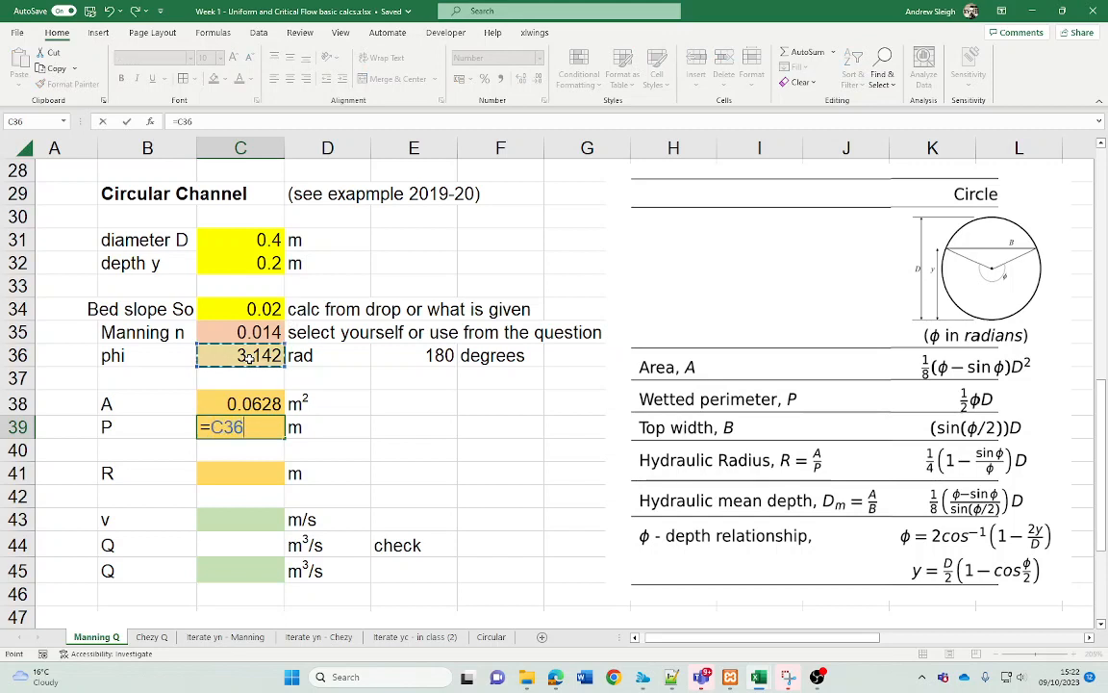
type("*")
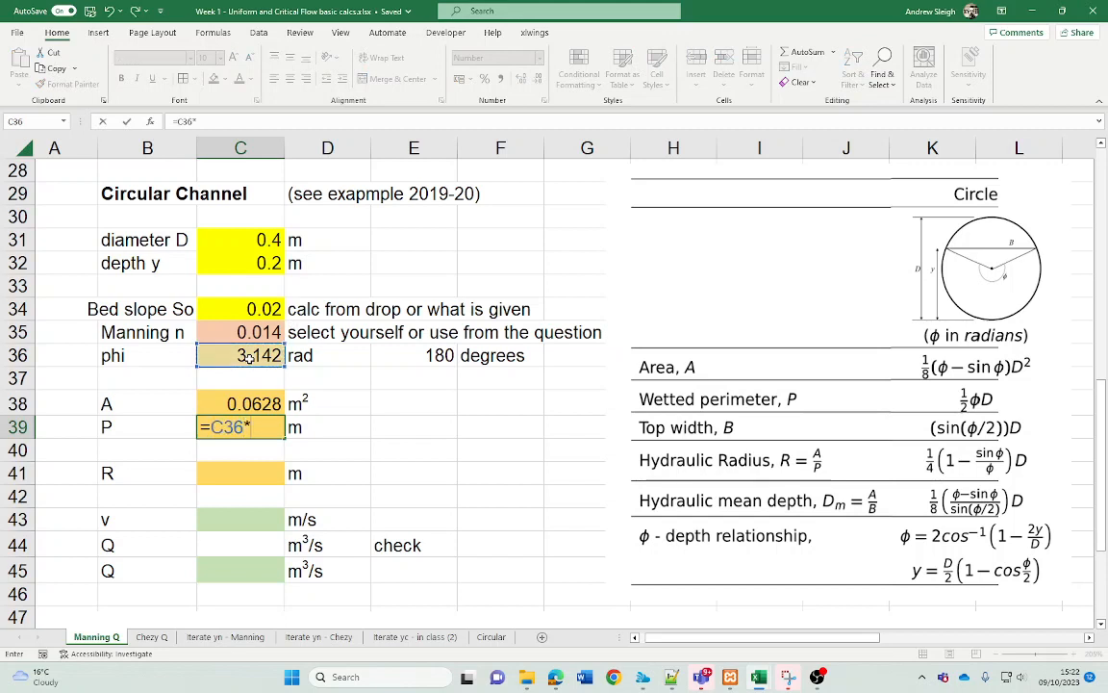
left_click(247, 240)
type("/2")
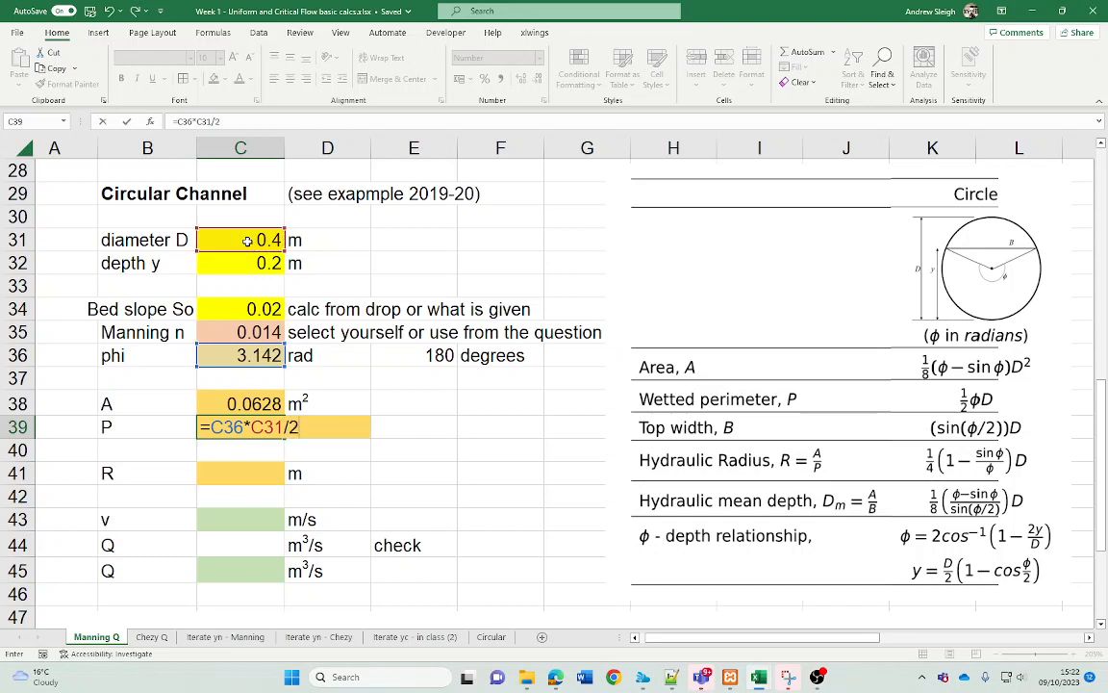
key("Return")
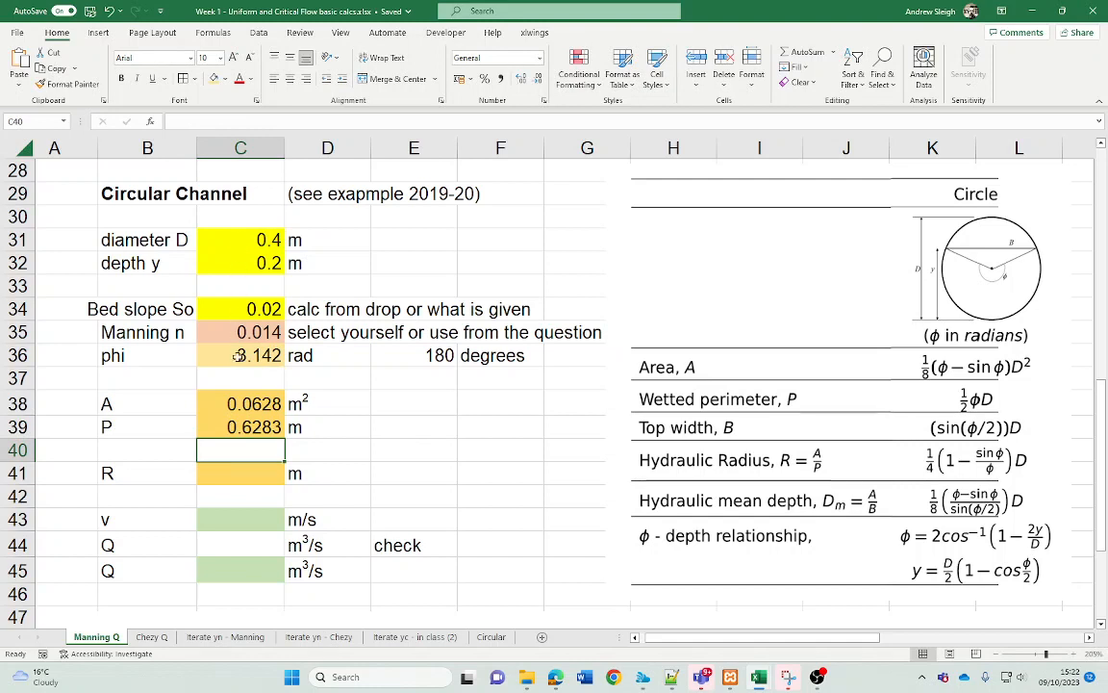
Calculate the circular channel's hydraulic radius R in C41 as area over wetted perimeter, =C38/C39.
left_click(253, 473)
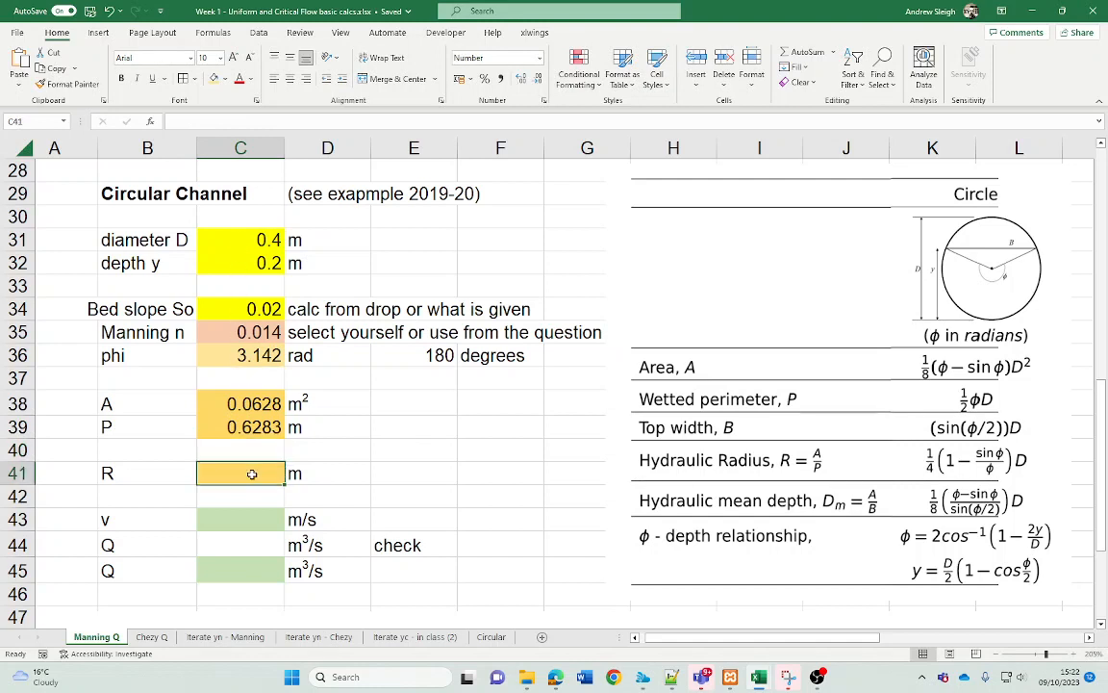
type("=")
left_click(248, 402)
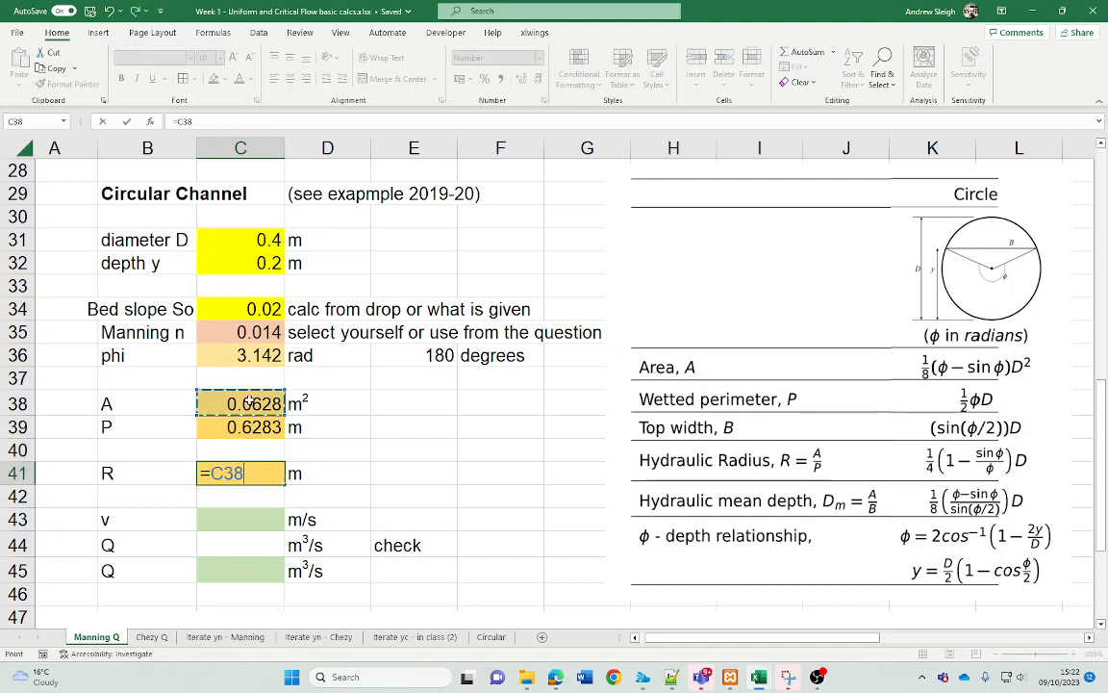
type("/")
left_click(248, 427)
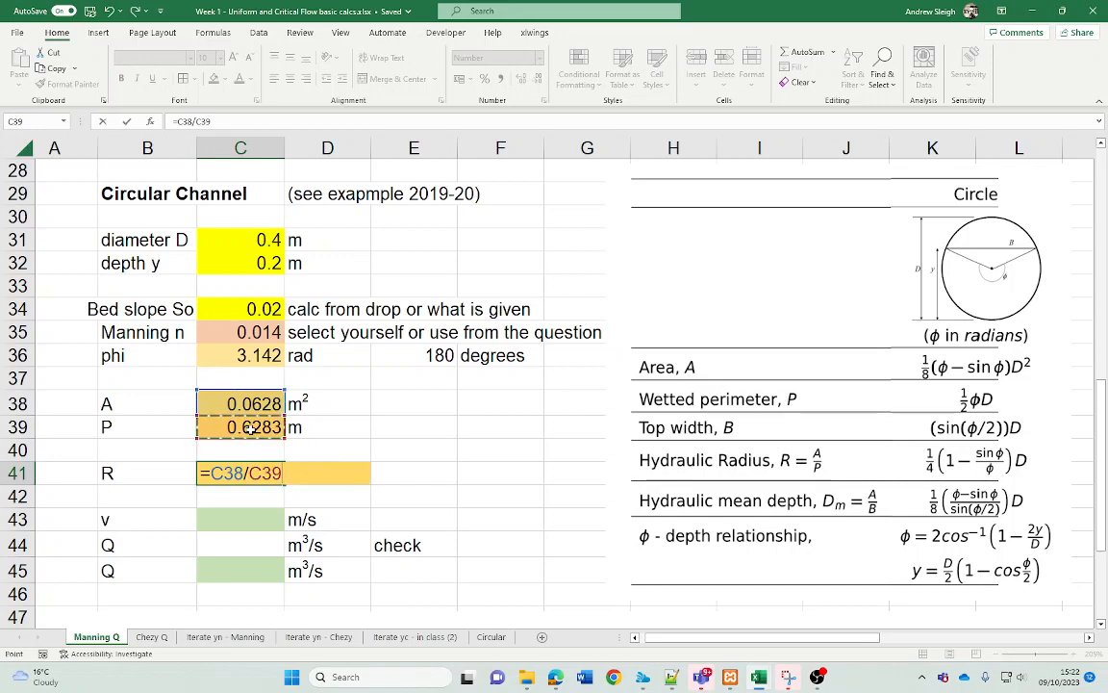
key("Return")
Duplicate the two Manning equations, Q and V, shown beside the trapezoidal channel inputs.
left_click(240, 521)
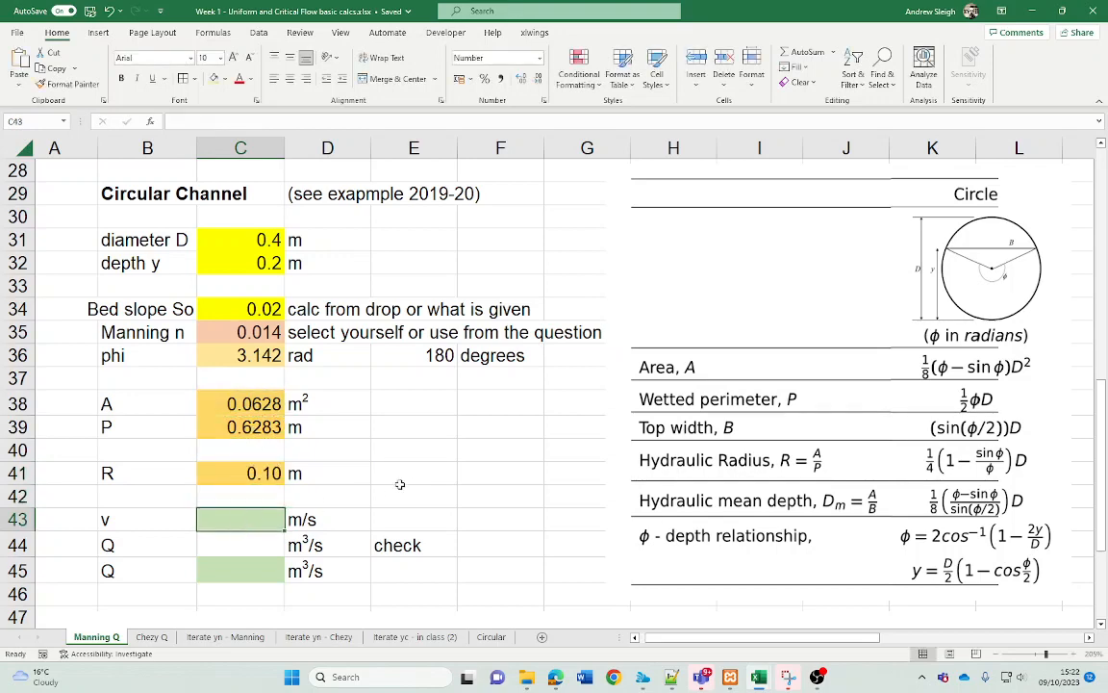
scroll(431, 486, "up", 9)
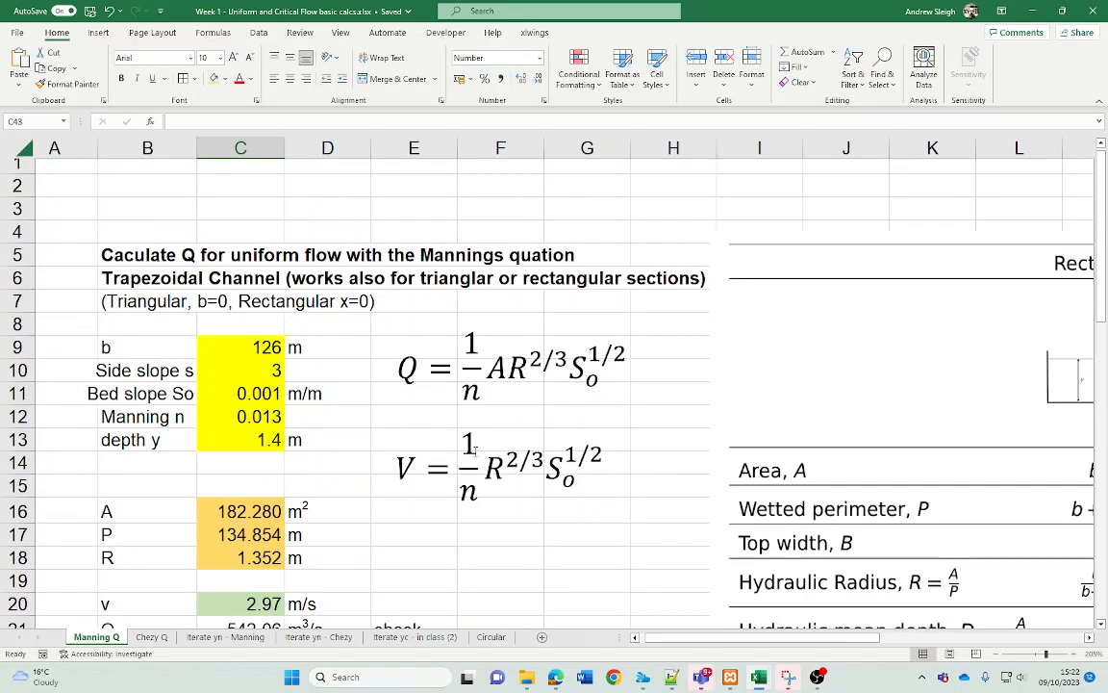
left_click(480, 429)
left_click(487, 357)
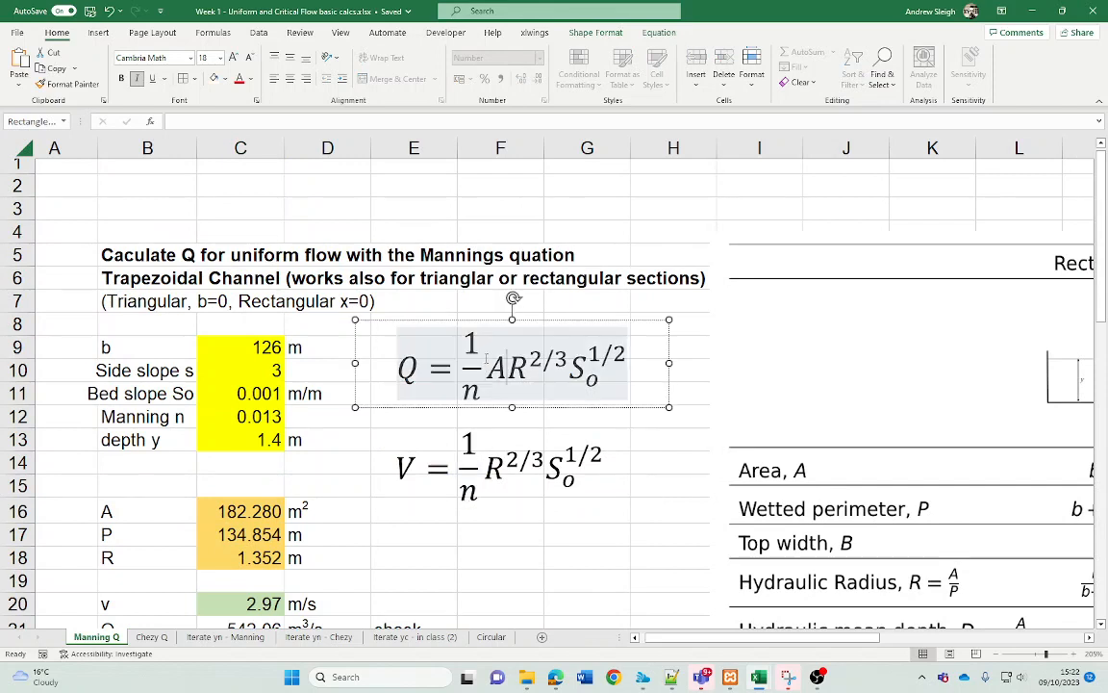
key("Escape")
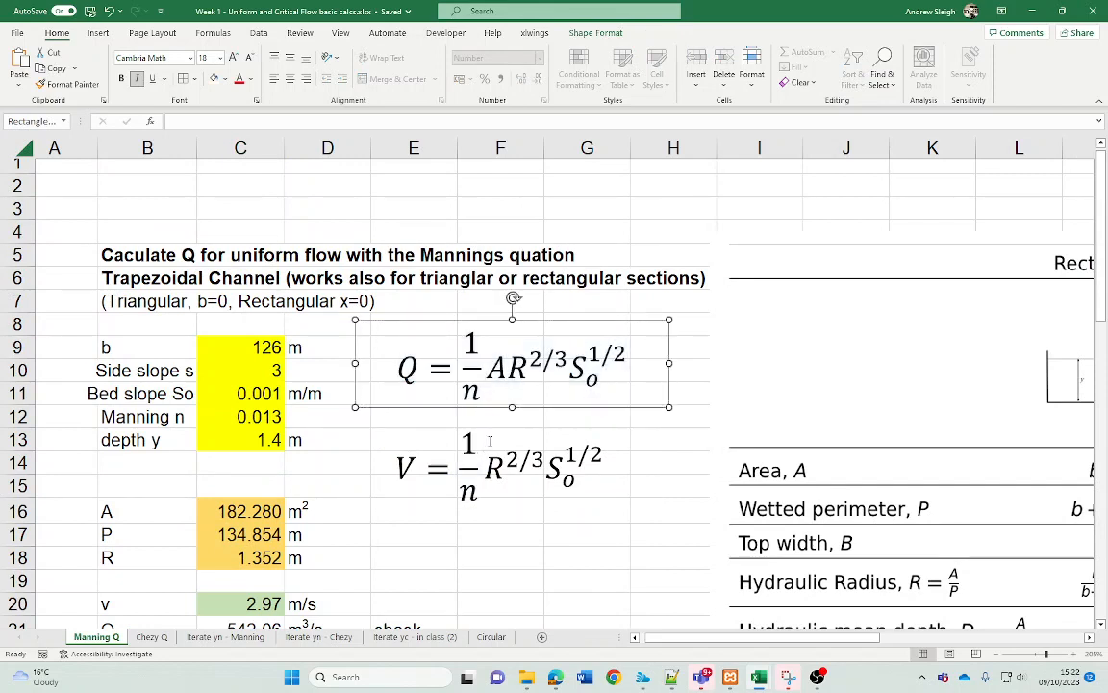
left_click(486, 440, "shift")
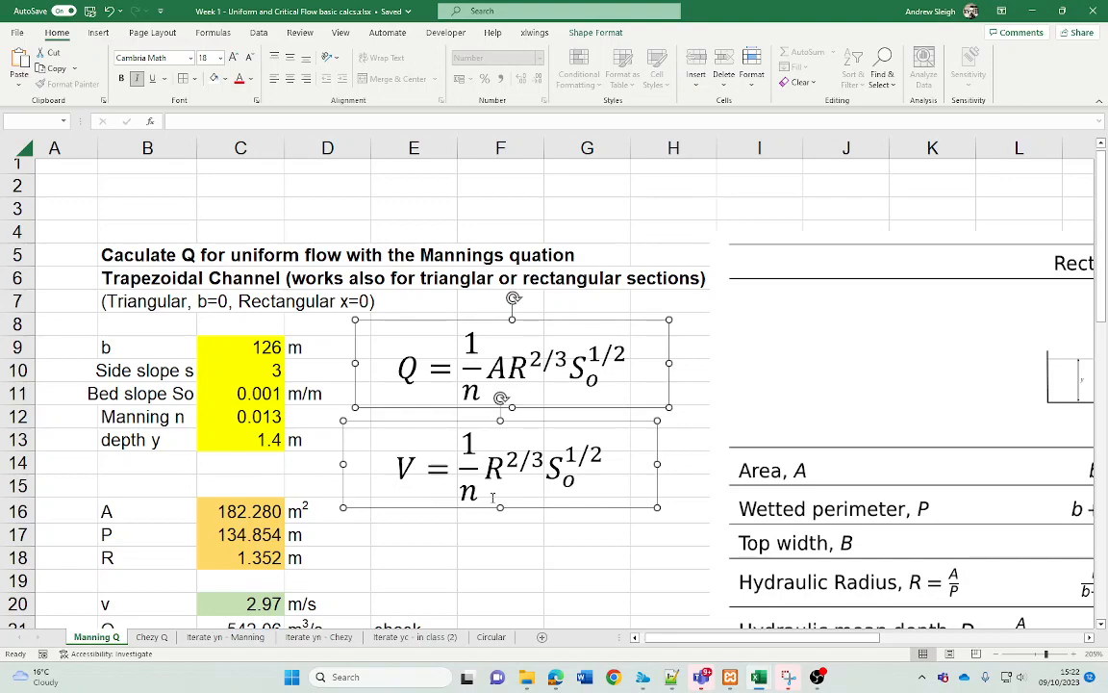
scroll(492, 497, "down", 9)
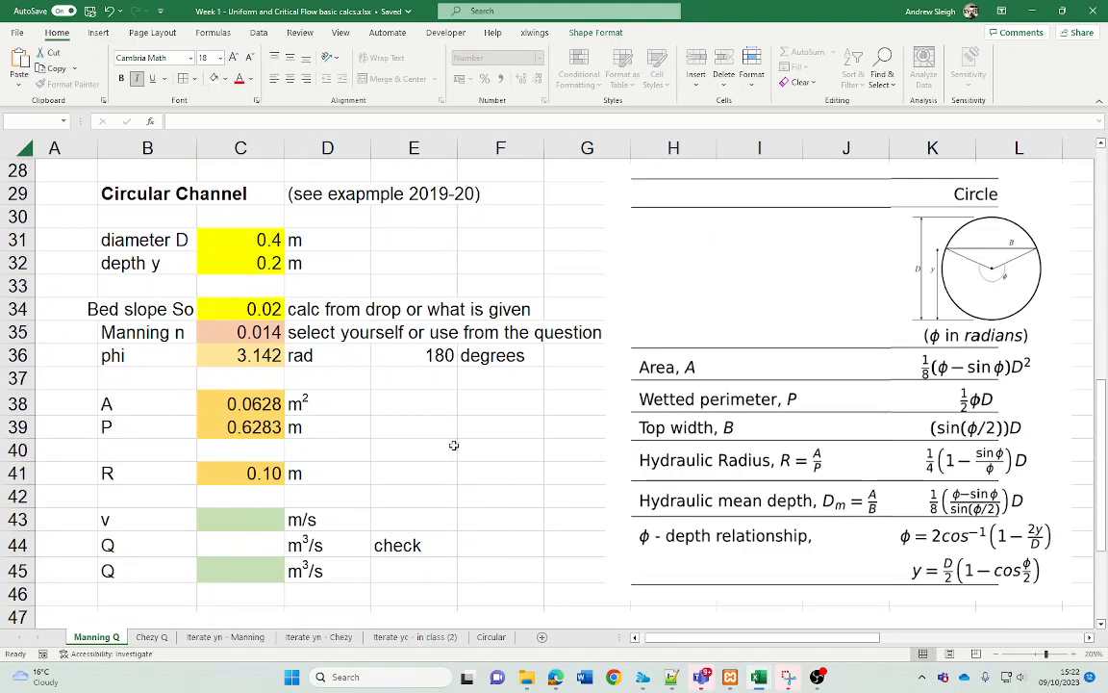
left_click(477, 281)
scroll(507, 388, "up", 8)
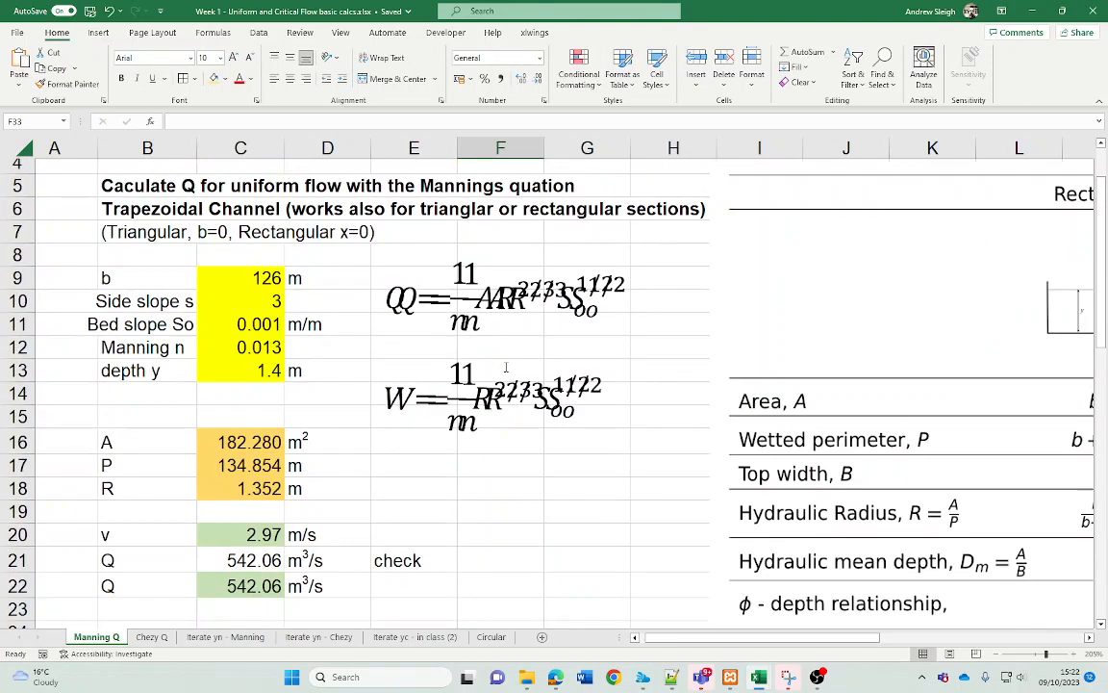
Move the duplicated Q and V equations down beside the circular channel's results, around rows 37 to 44 in columns E to G.
left_click(440, 250)
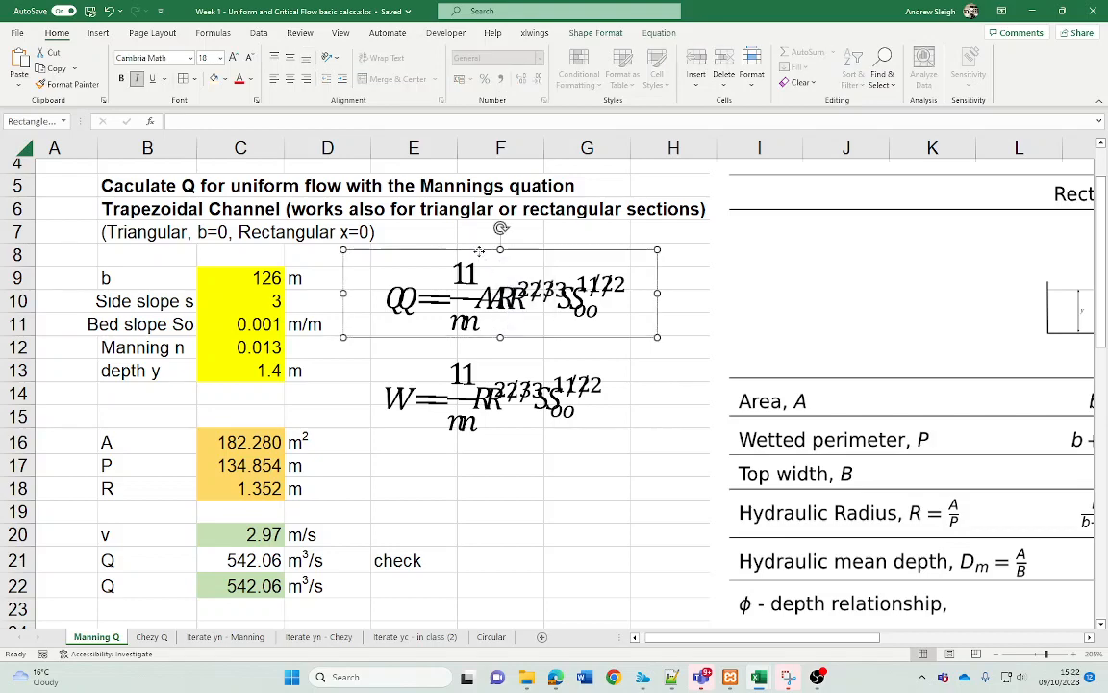
left_click(447, 361, "shift")
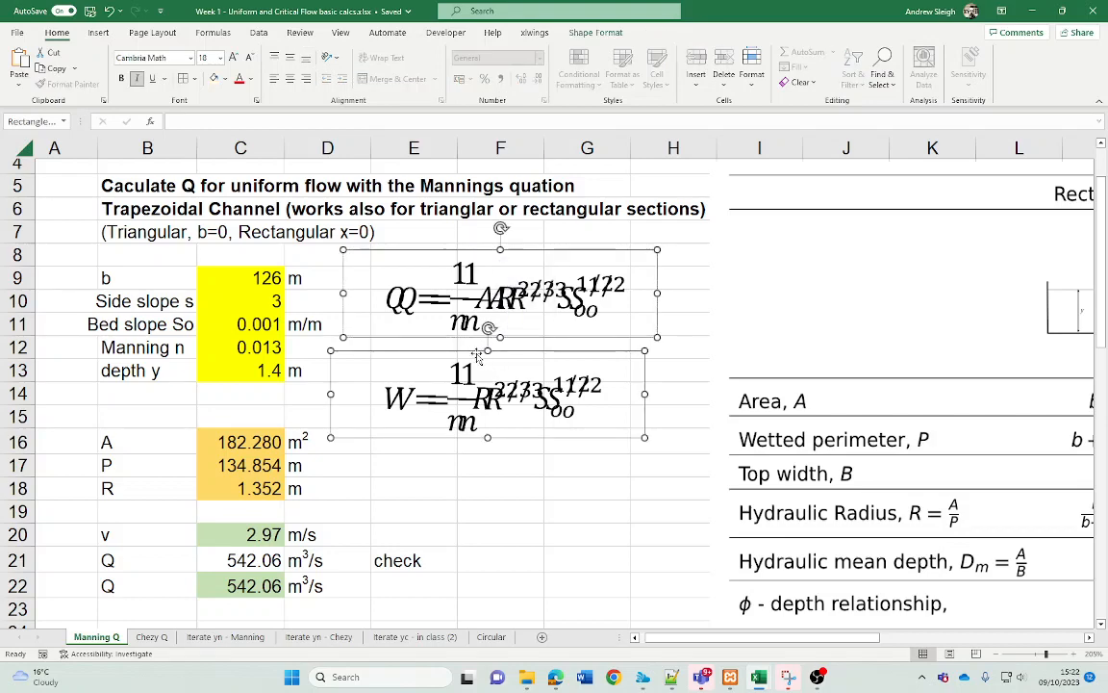
left_click_drag(477, 352, 448, 397)
scroll(449, 396, "down", 3)
left_click(475, 563)
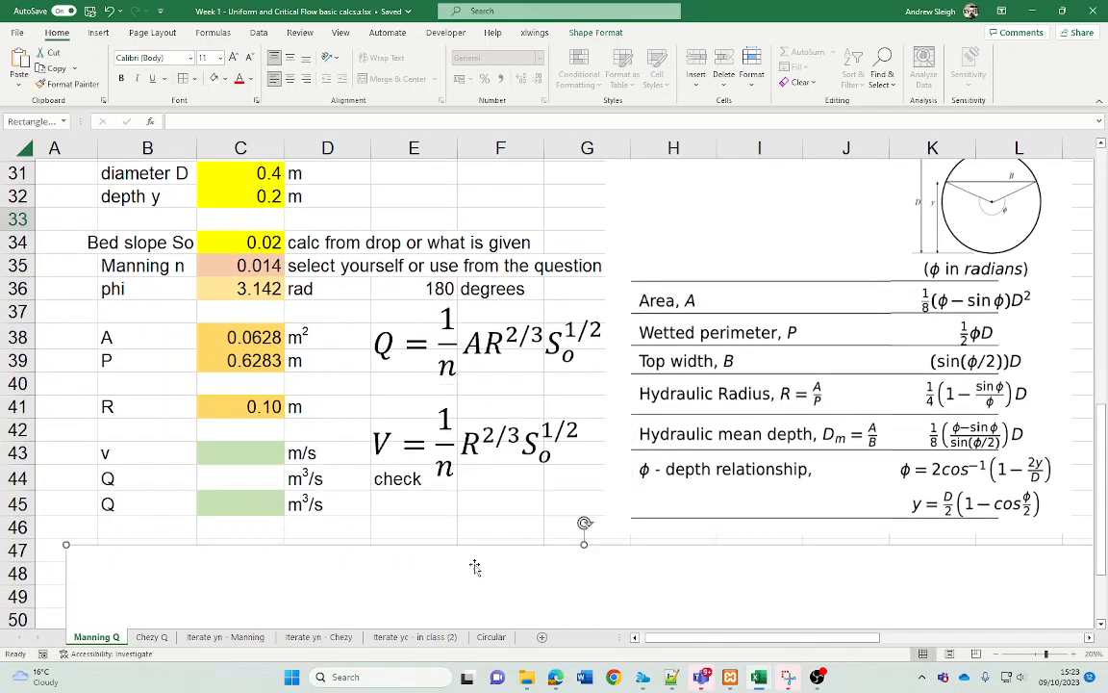
Calculate the circular channel's velocity v in C43 with Manning's equation, =(1/C35)*C41^(2/3)*C34^0.5.
left_click(236, 452)
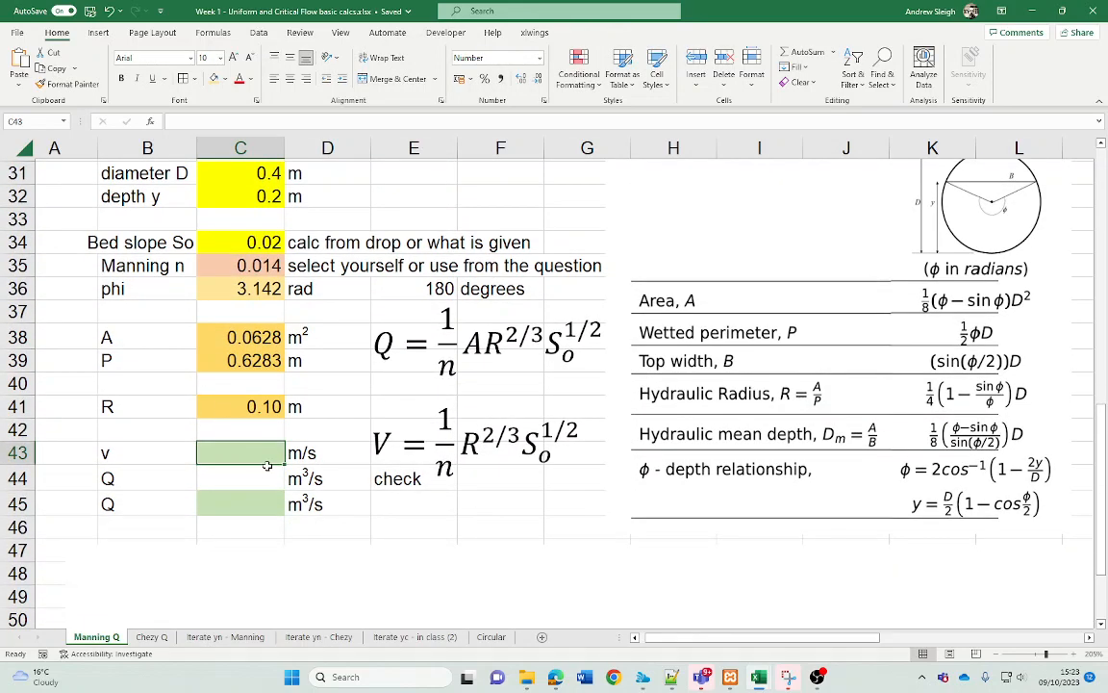
type("=")
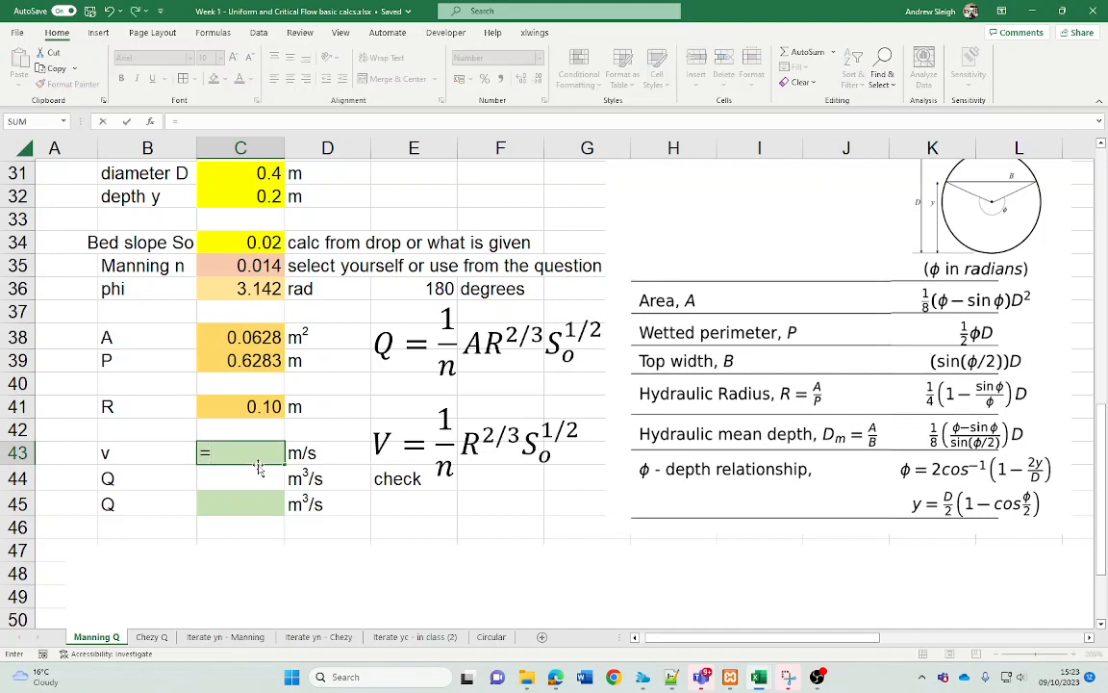
type("(1/")
left_click(259, 265)
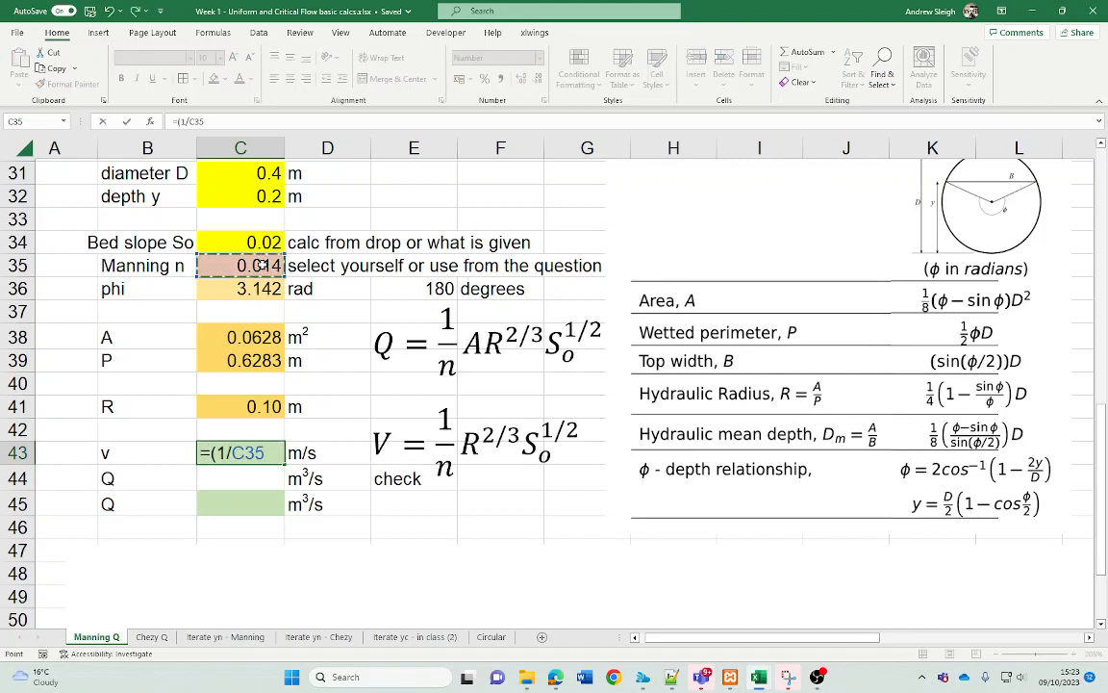
type(")*")
left_click(247, 407)
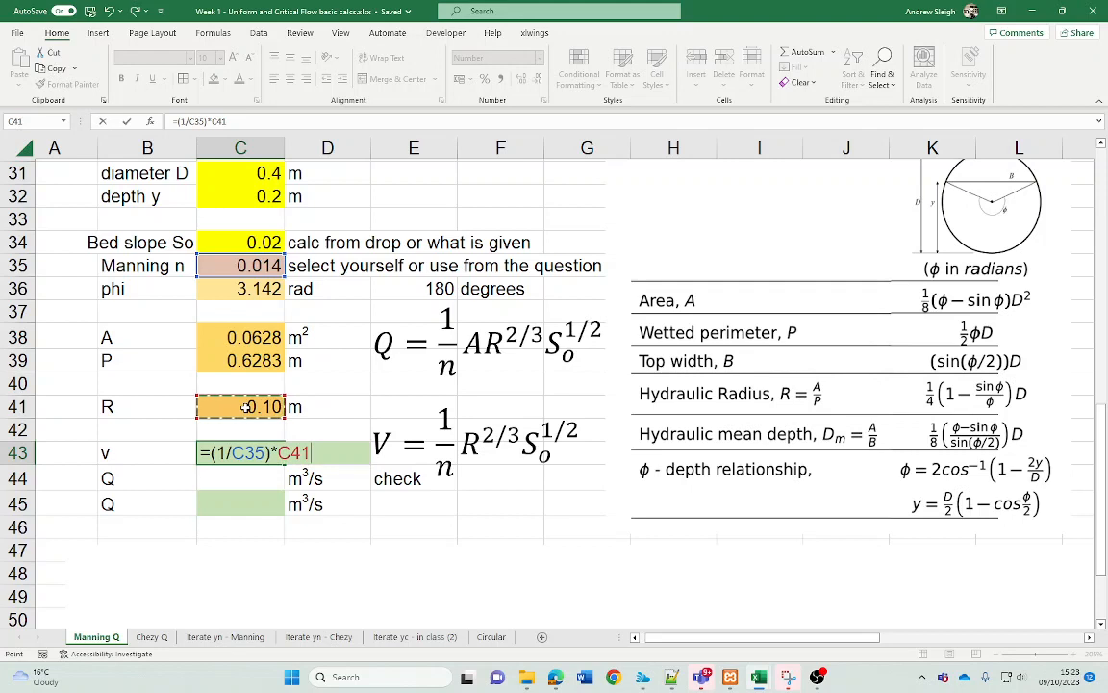
type("^(2/3")
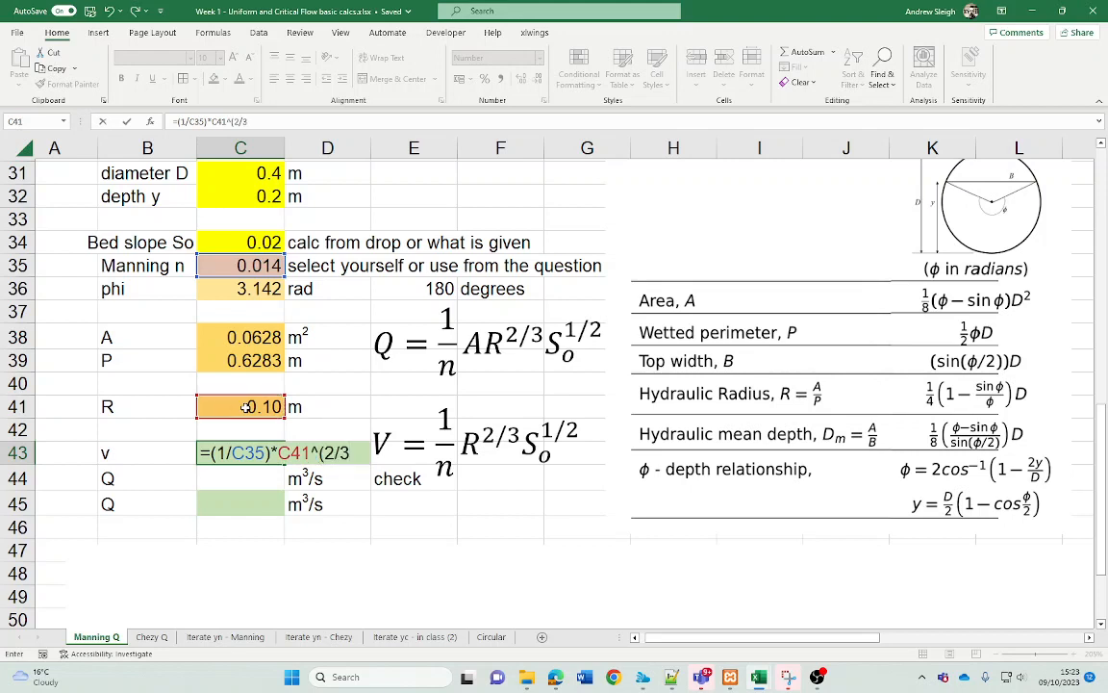
type(")*")
left_click(250, 243)
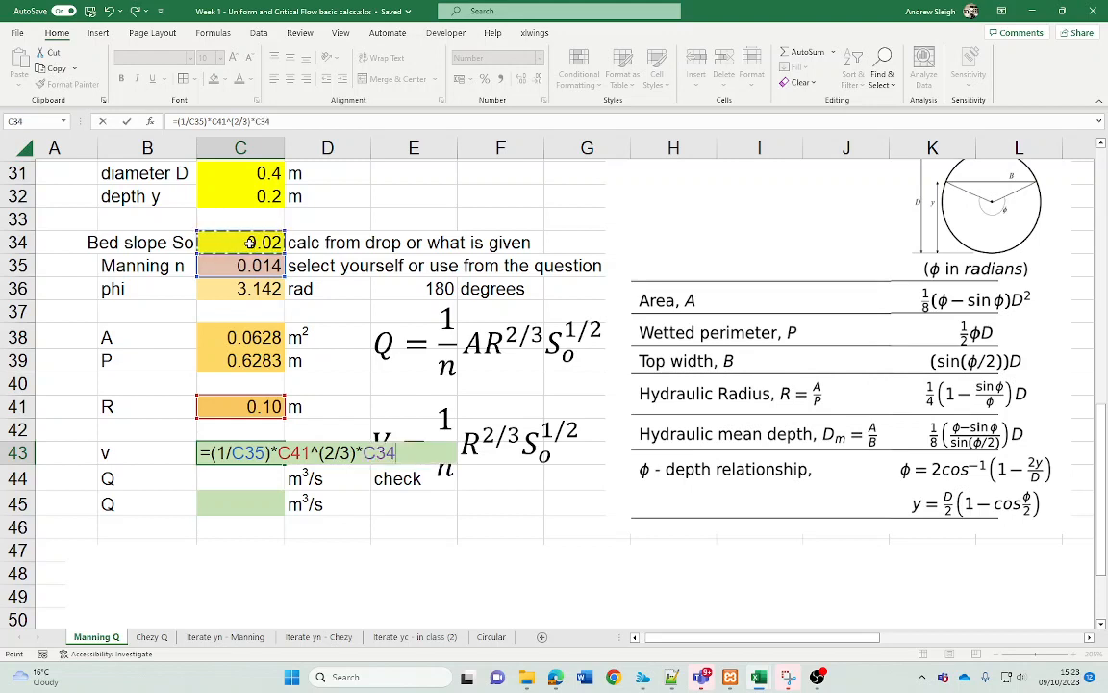
type("^")
type("0.5")
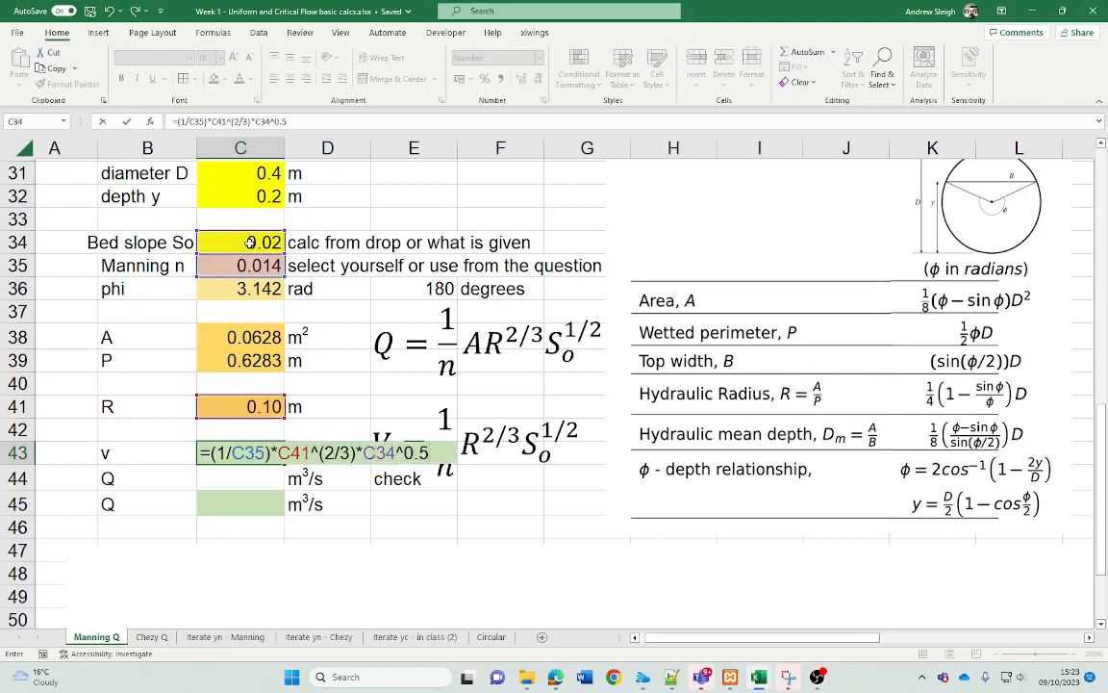
key("Return")
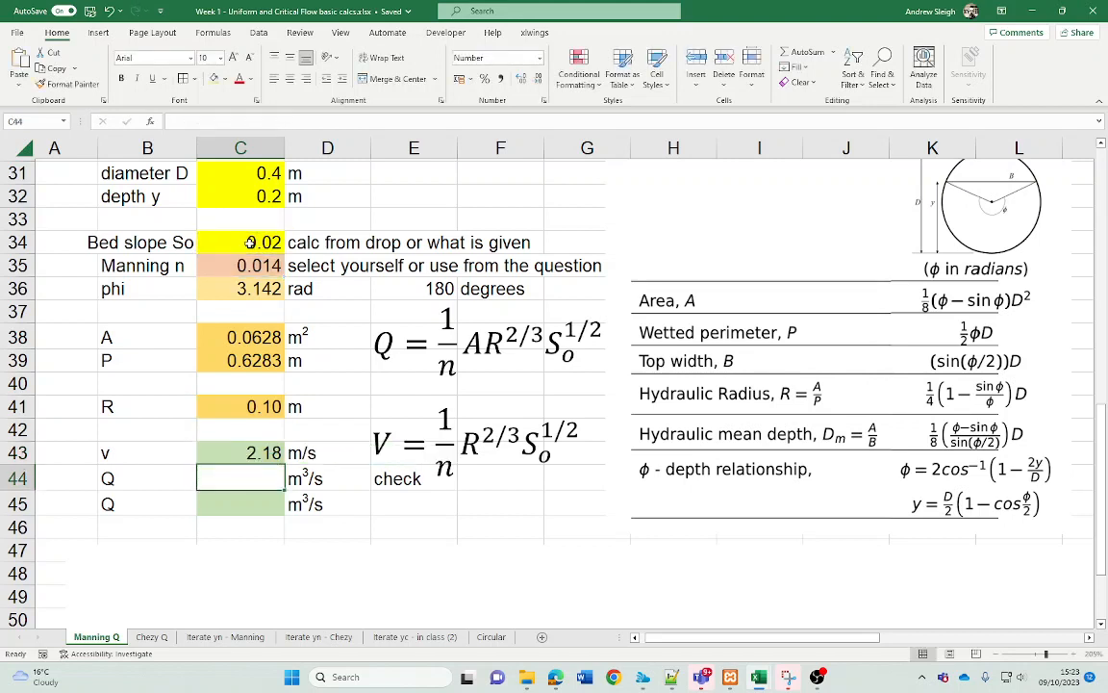
Calculate the circular channel's check discharge Q in C44 as velocity times area, =C43*C38, and review that formula.
type("=")
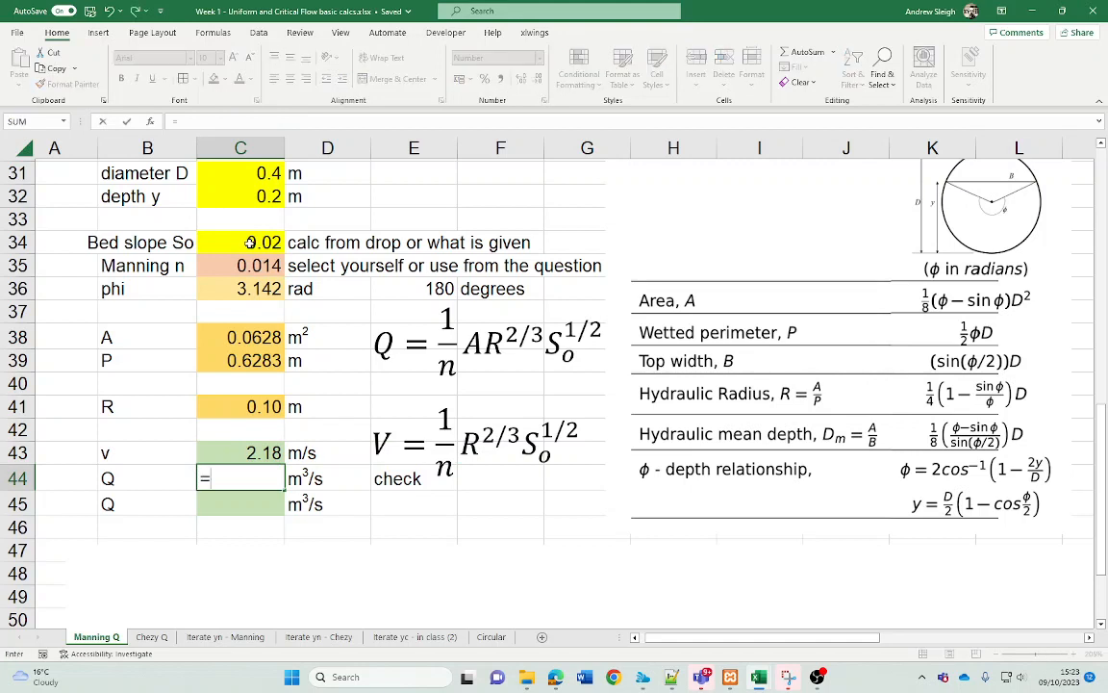
left_click(242, 452)
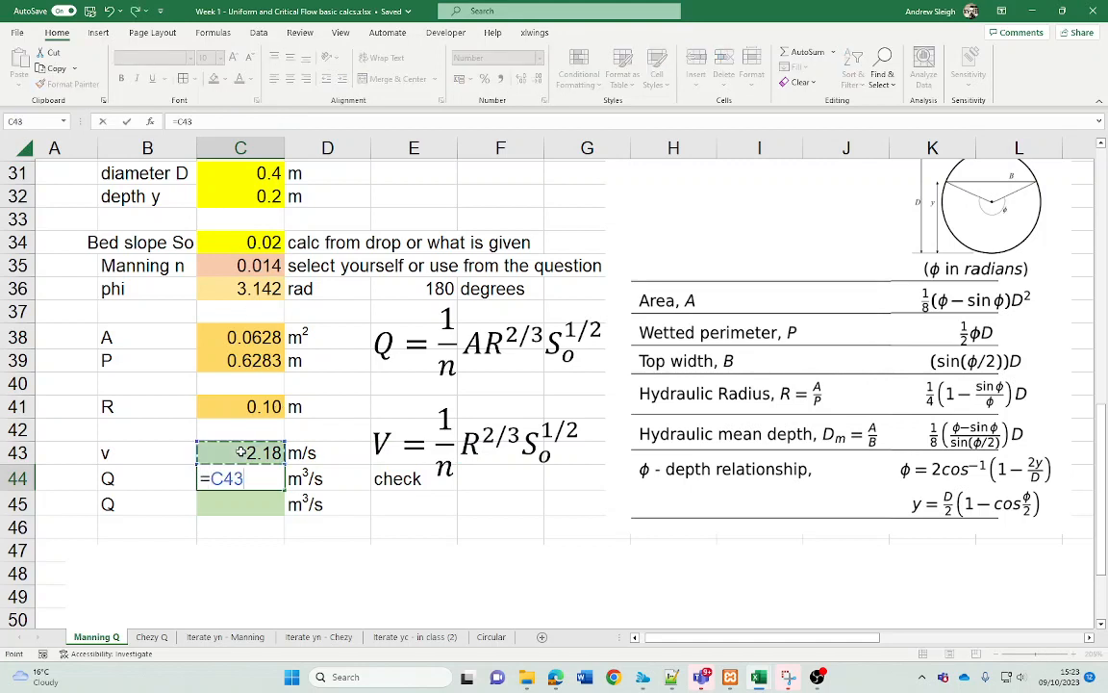
type("*")
left_click(246, 337)
key("Return")
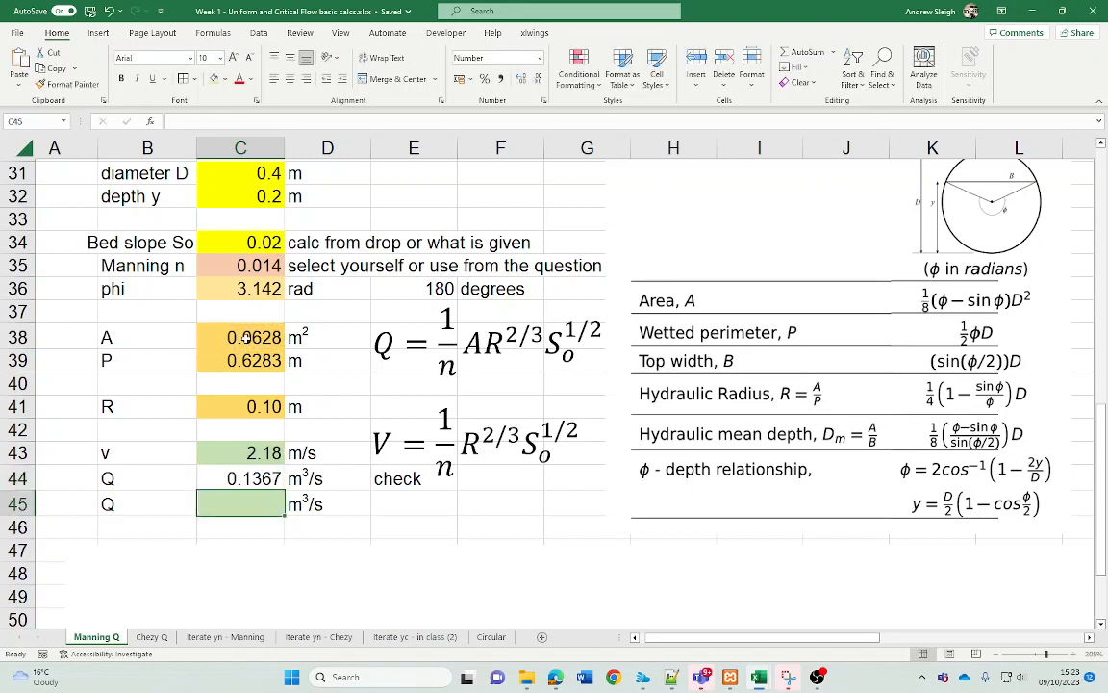
left_click(252, 478)
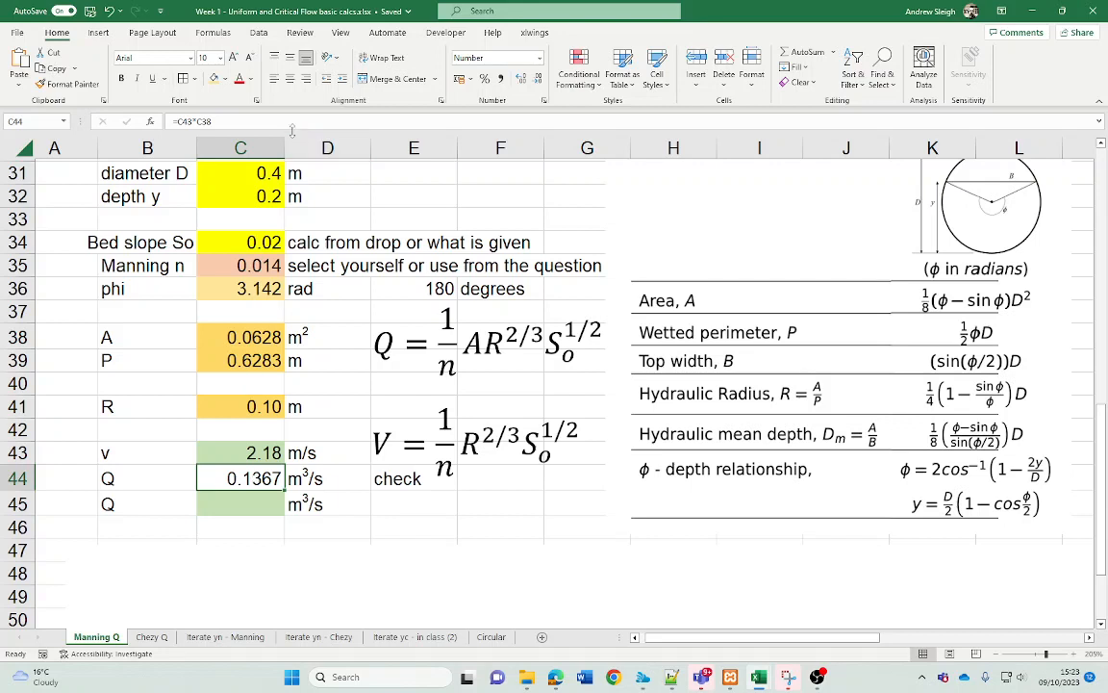
left_click(291, 125)
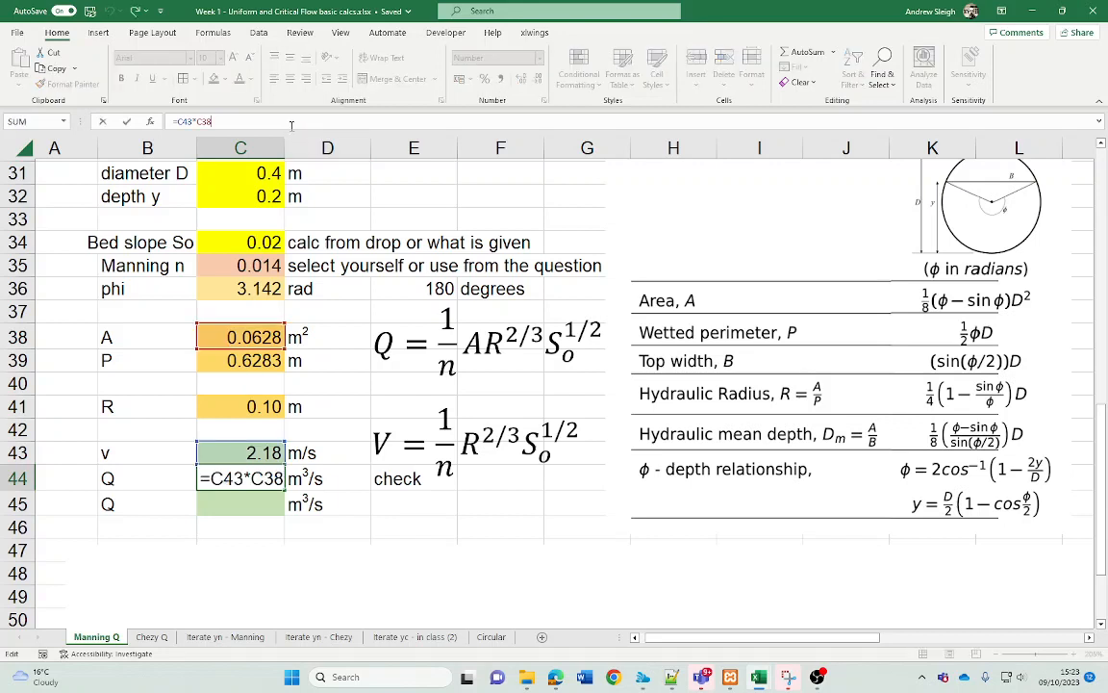
key("Return")
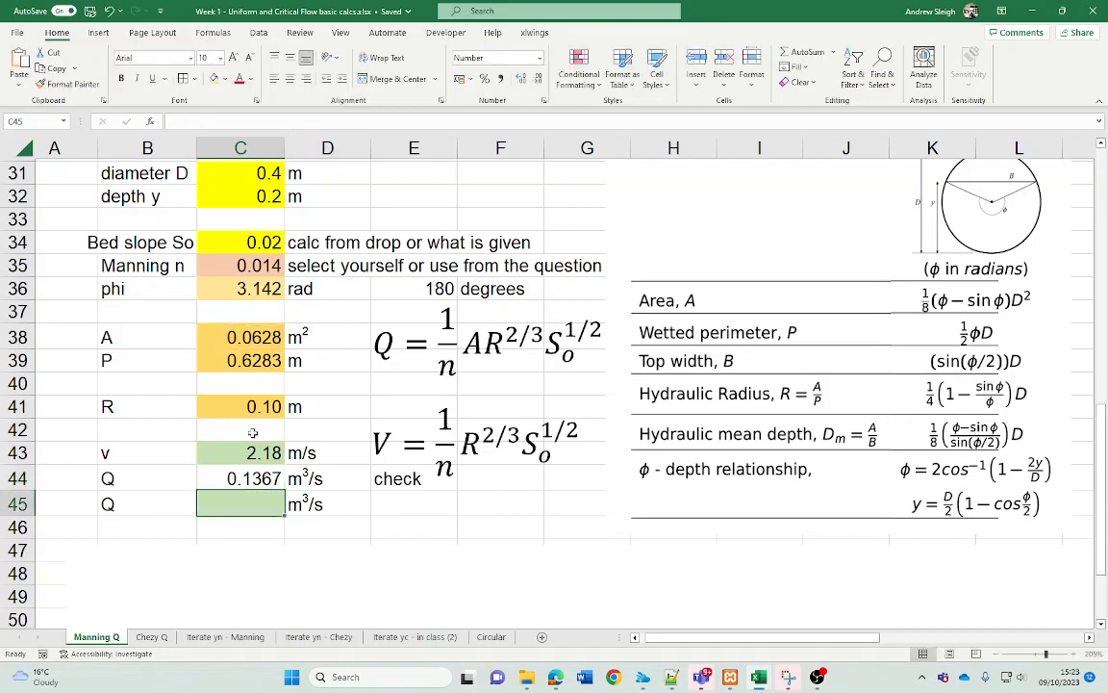
Calculate the circular channel's discharge Q in C45 directly with Manning's equation, =(1/C35)*C38*C41^(2/3)*C34^0.5, and compare it with C44.
type("=")
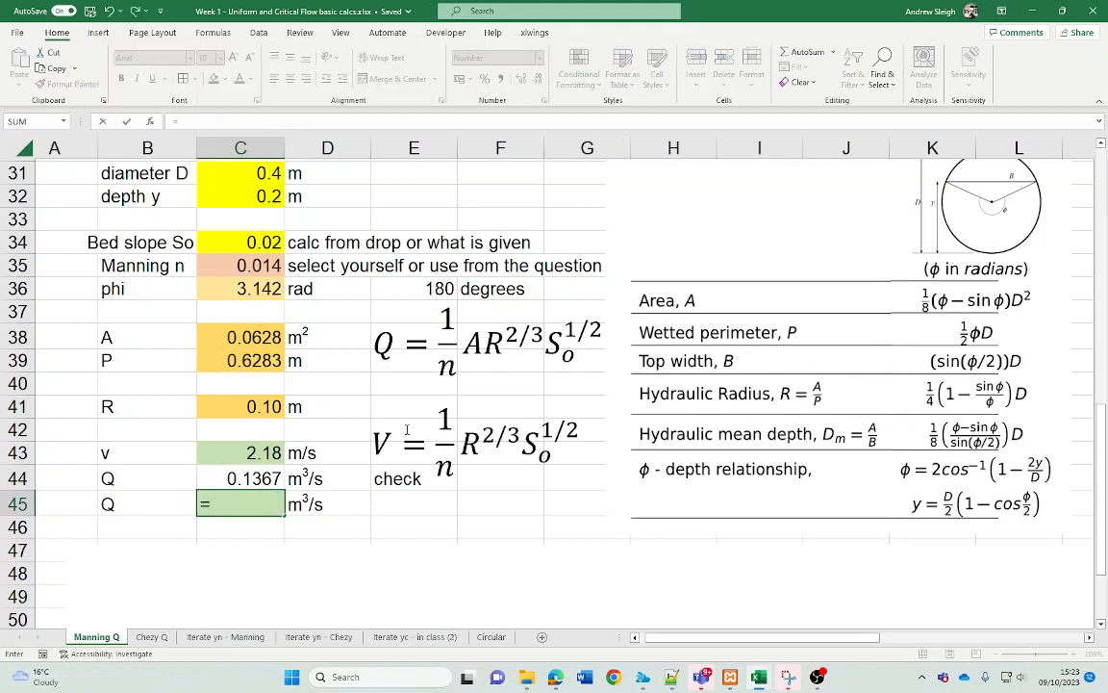
type("(1/")
left_click(264, 268)
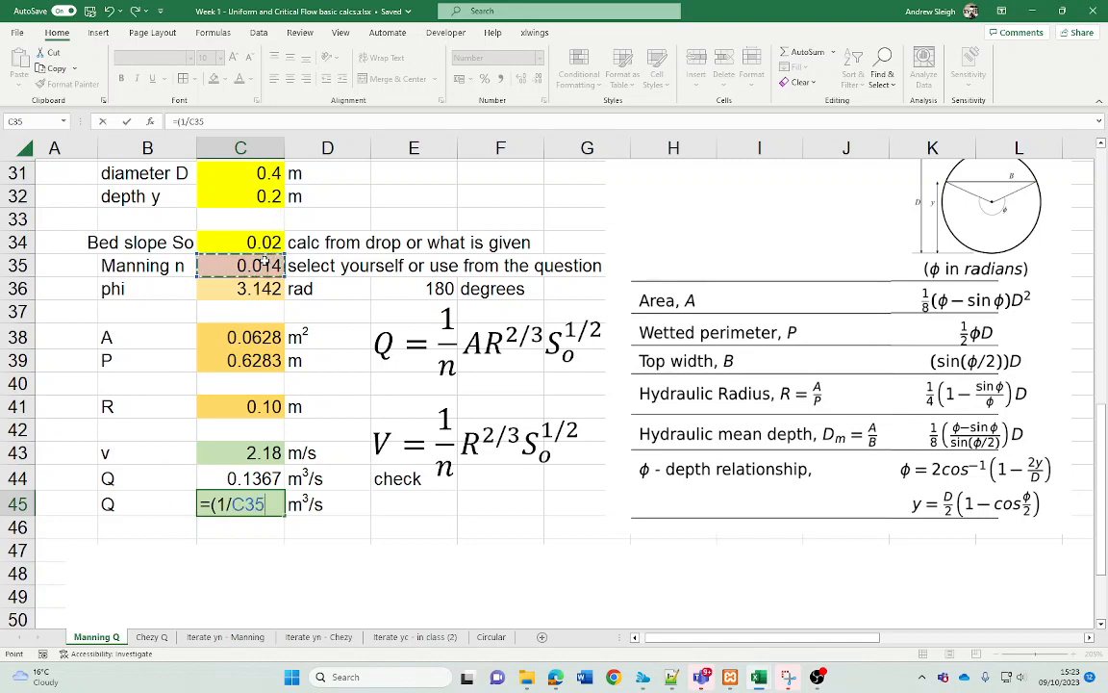
type(")*")
left_click(246, 337)
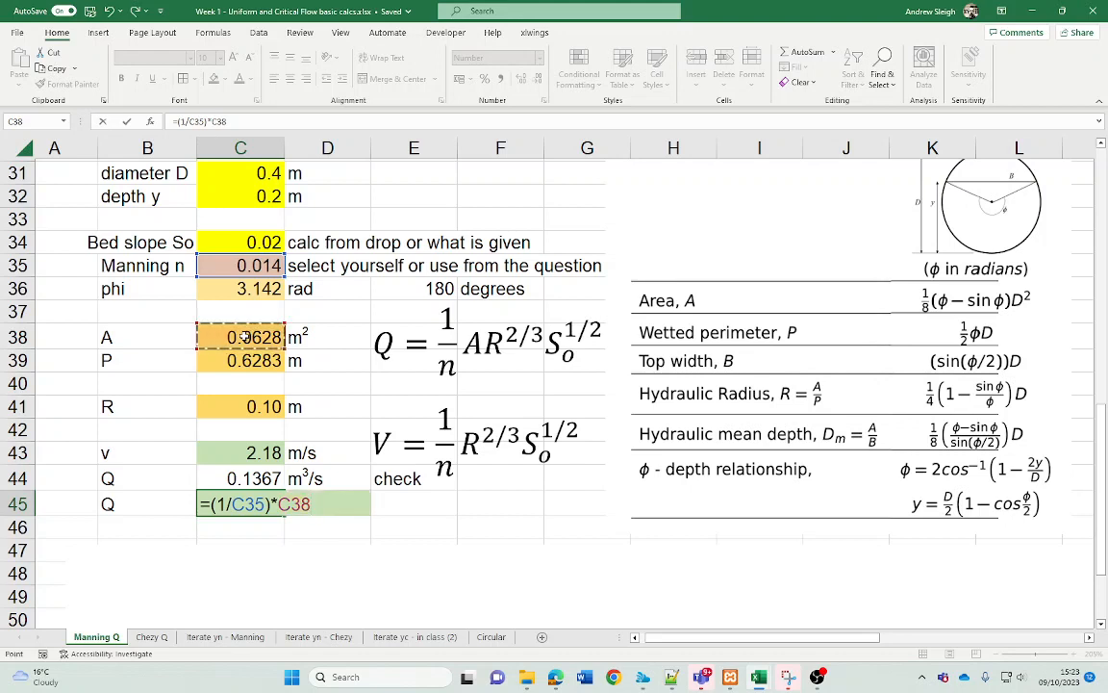
type("*")
left_click(250, 408)
type("^(2/3")
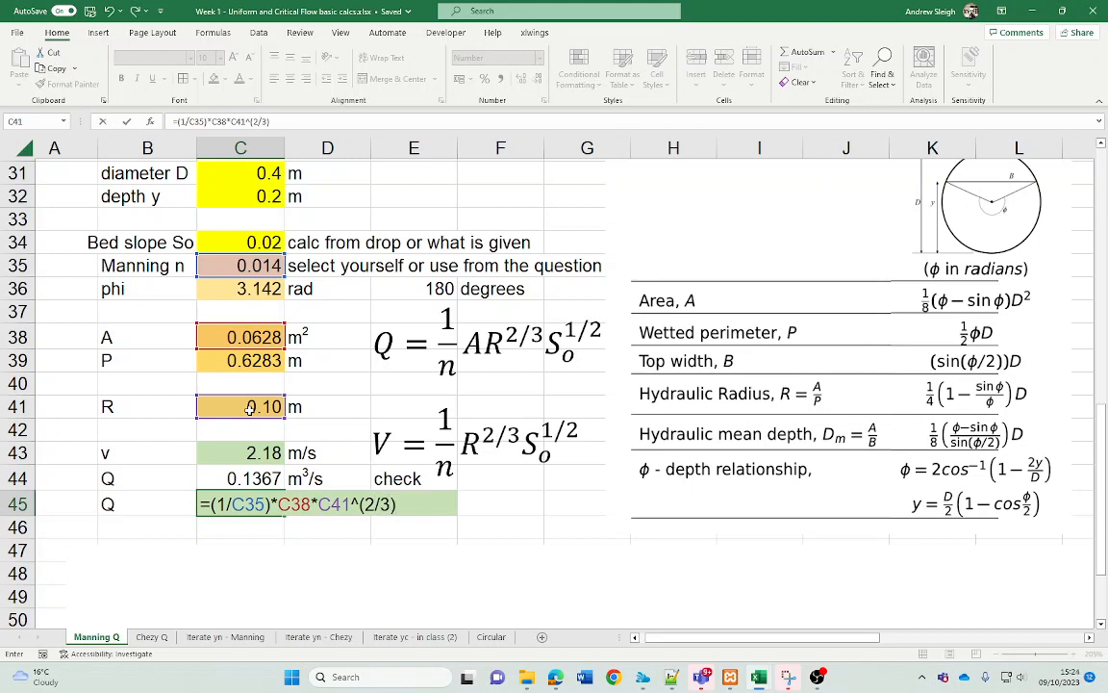
type(")*")
left_click(248, 243)
type("^0.5")
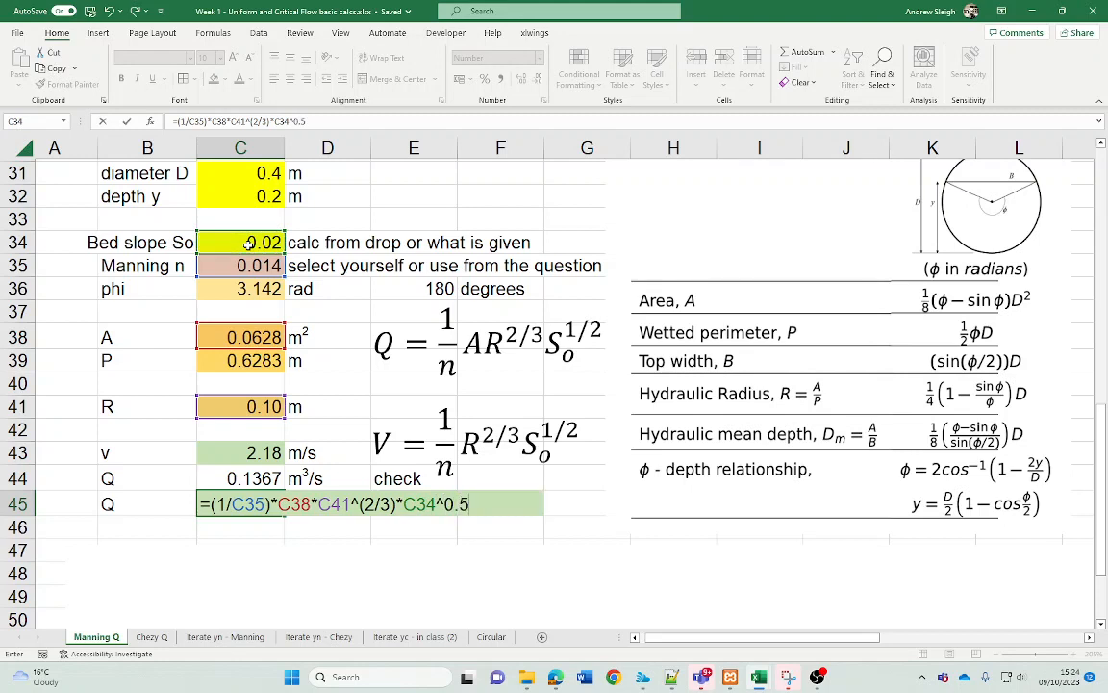
key("Return")
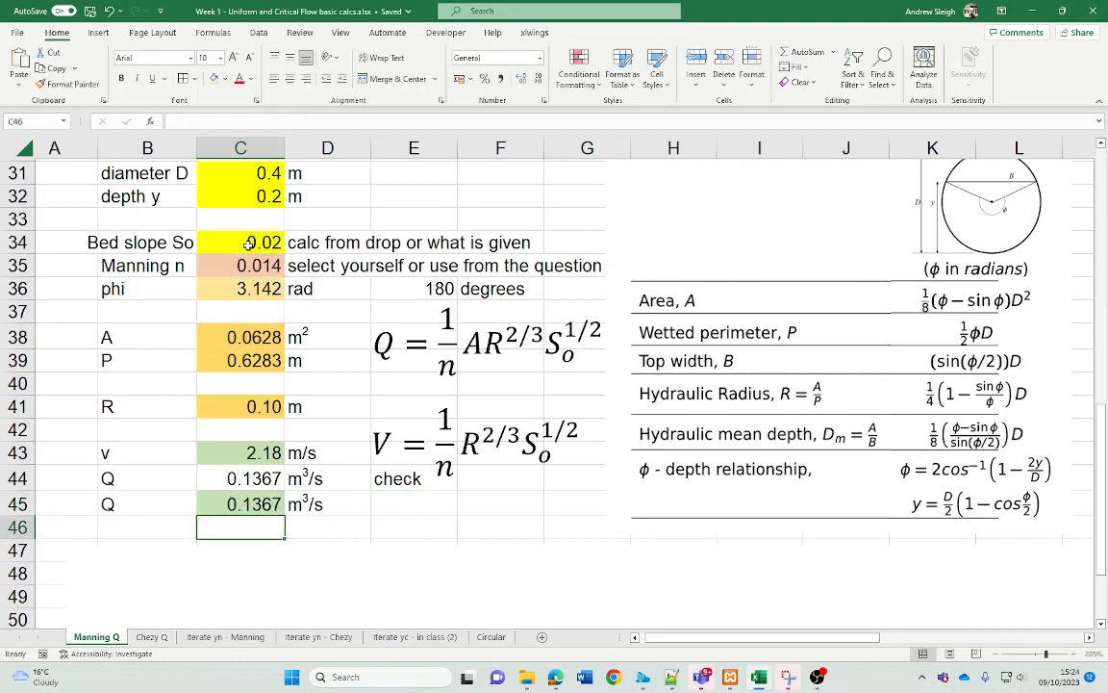
left_click_drag(252, 478, 286, 499)
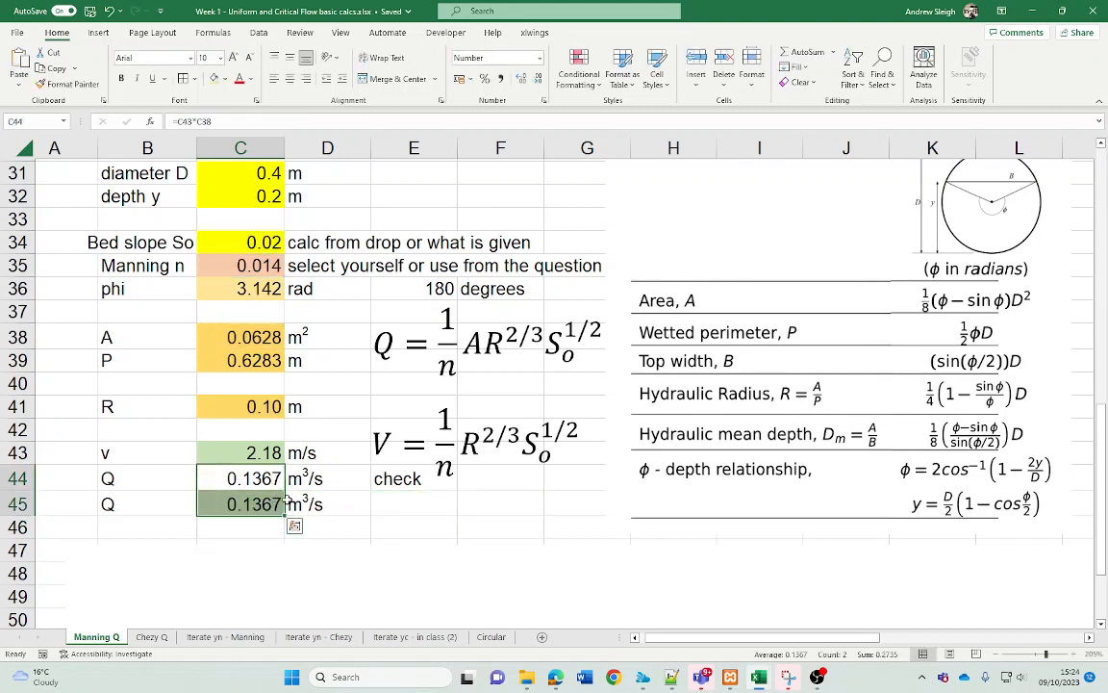
left_click(342, 527)
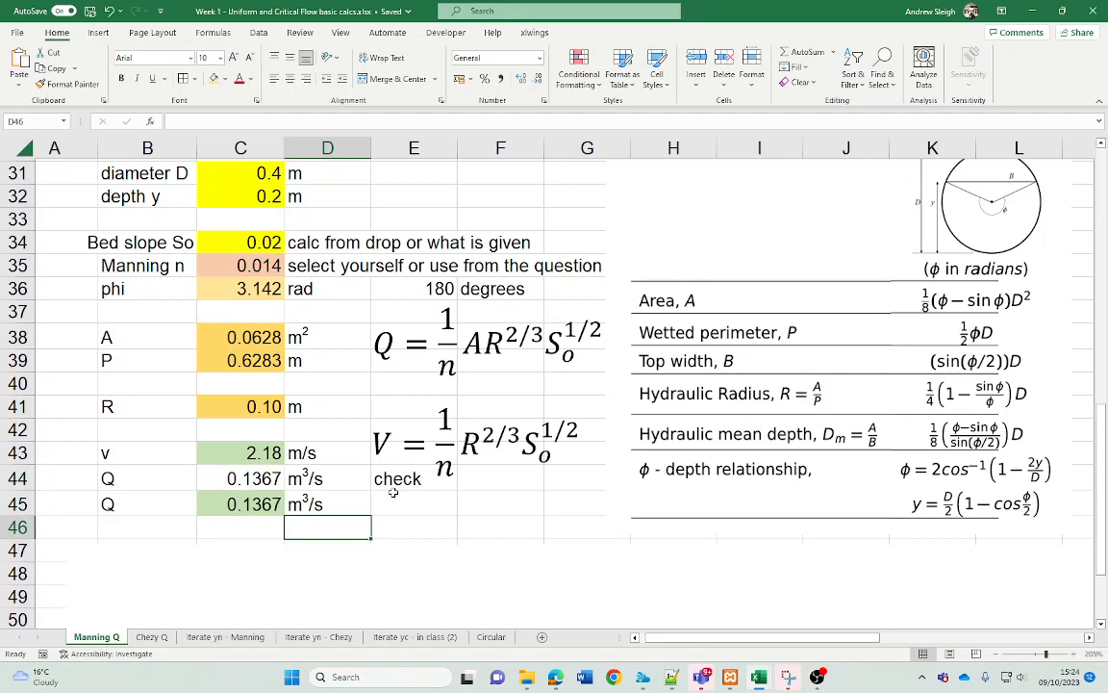
Open the Chezy Q sheet at its trapezoidal channel section.
scroll(348, 433, "up", 1)
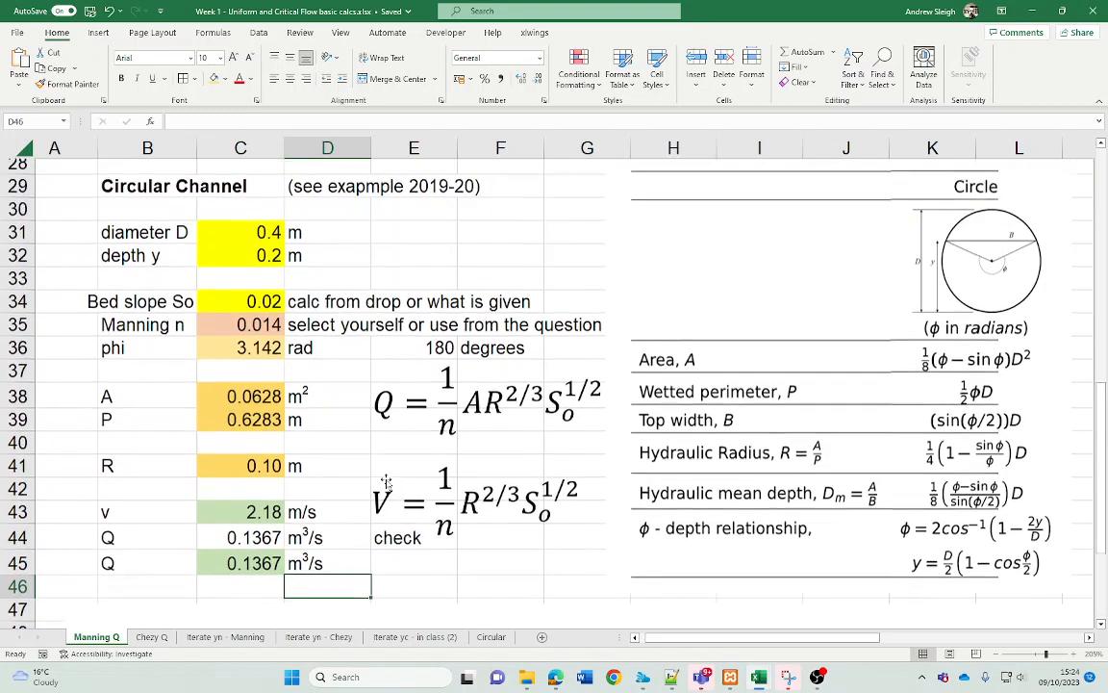
left_click(151, 637)
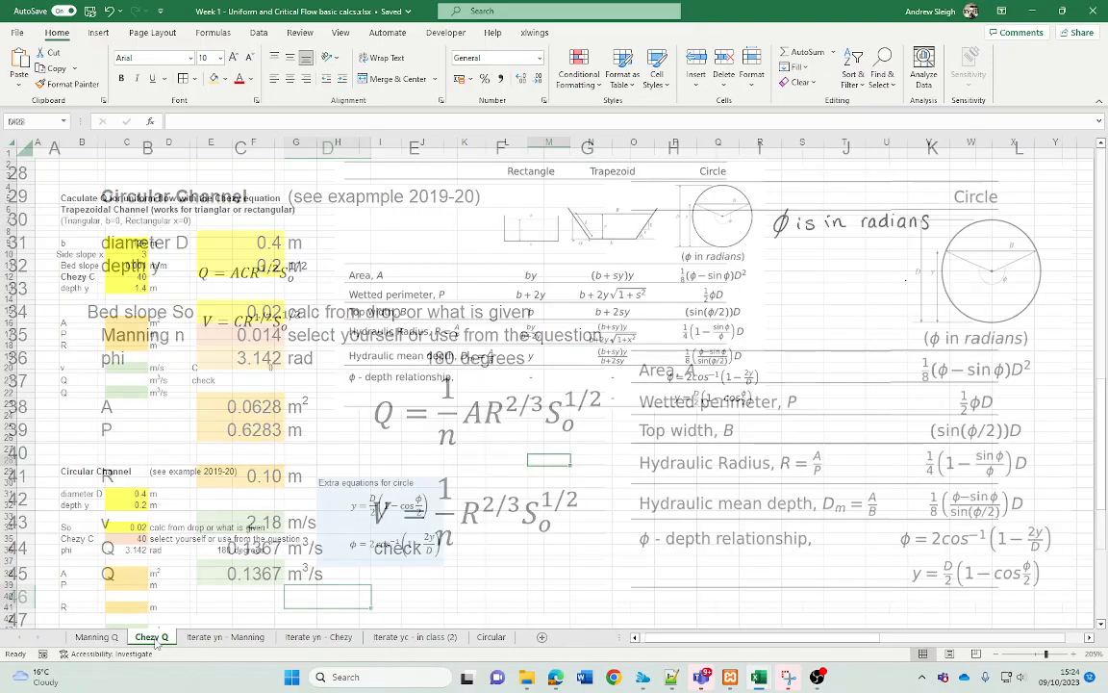
scroll(198, 367, "up", 3, "ctrl")
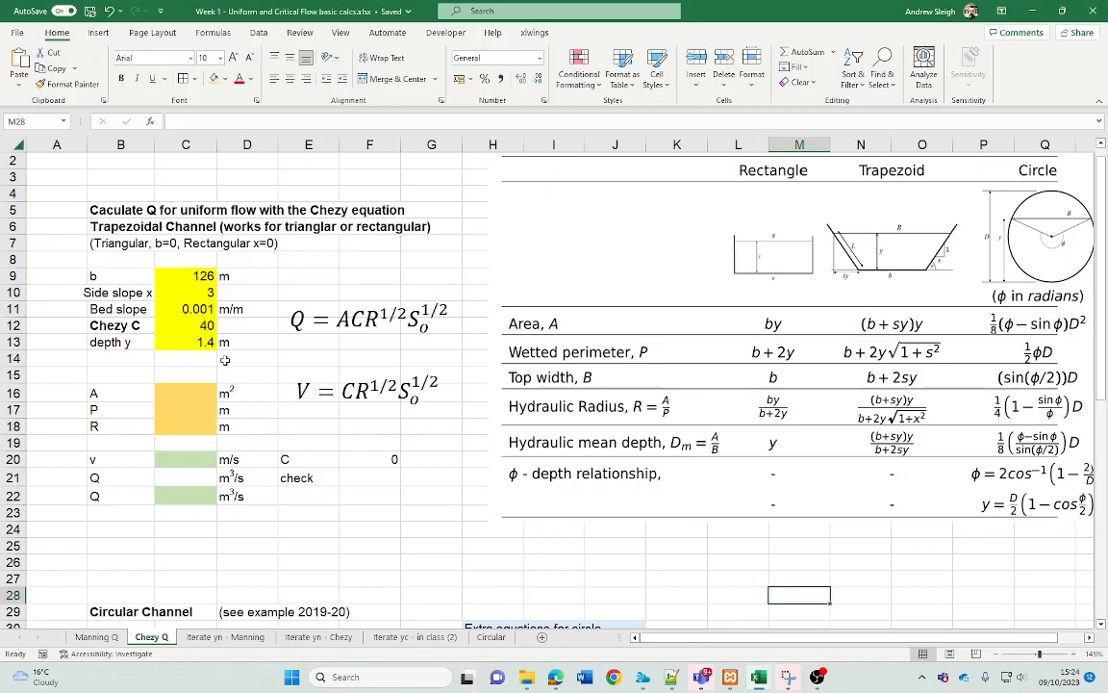
Calculate the trapezoidal channel's area A in C16 of the Chezy Q sheet as =(C9+C10*C13)*C13.
left_click(190, 390)
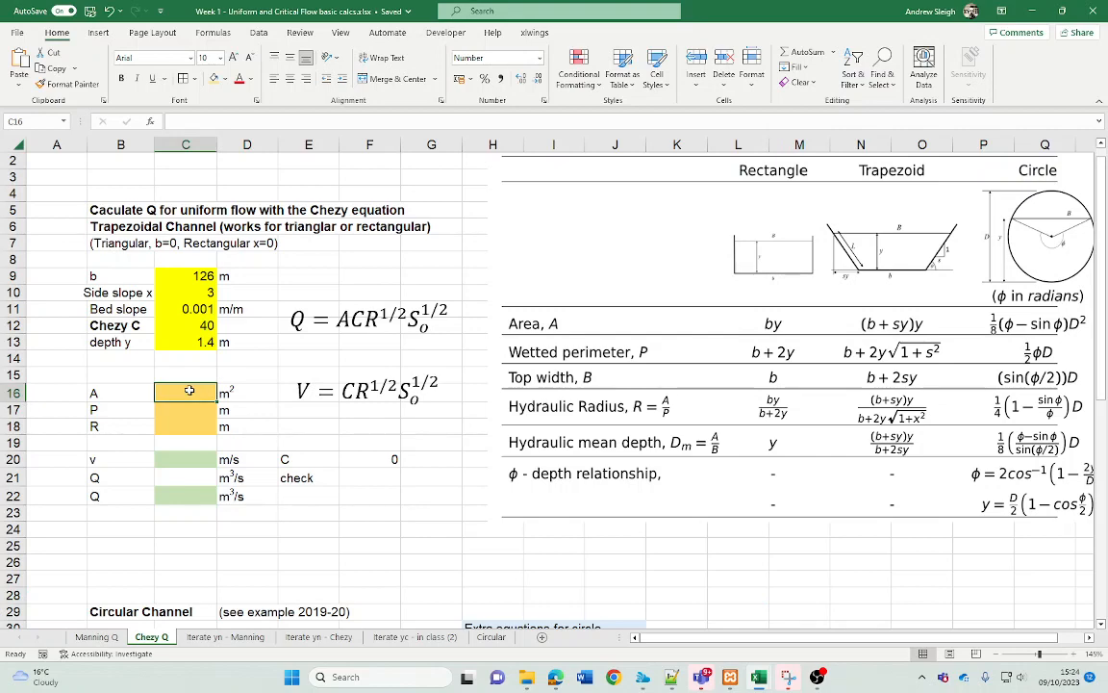
left_click(97, 637)
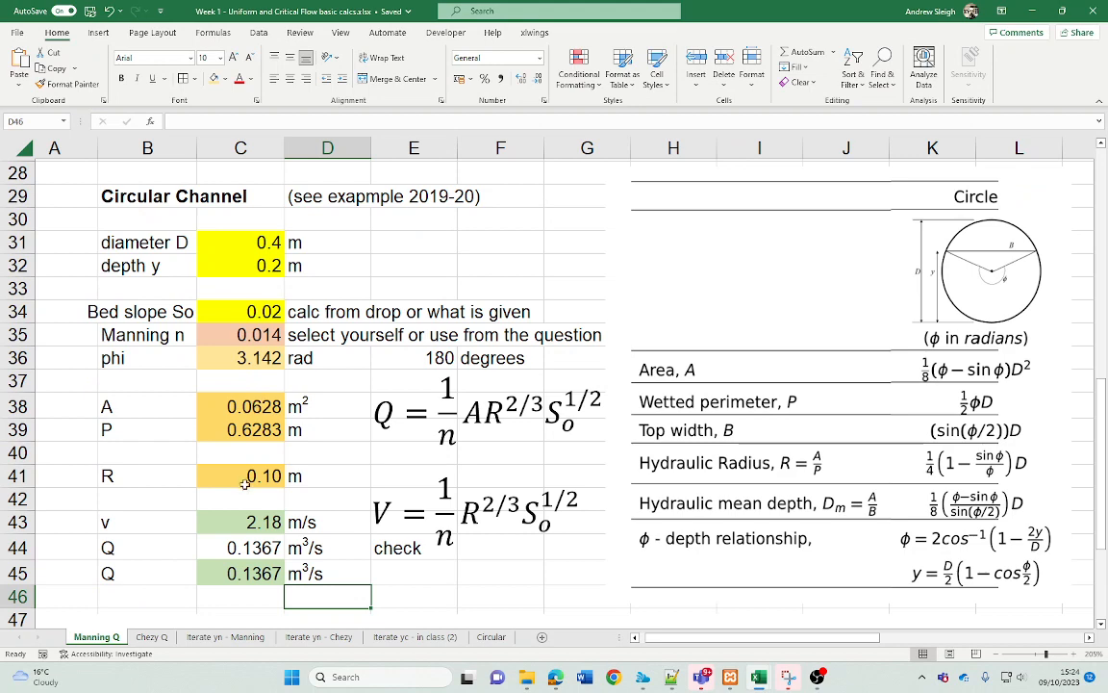
left_click(151, 637)
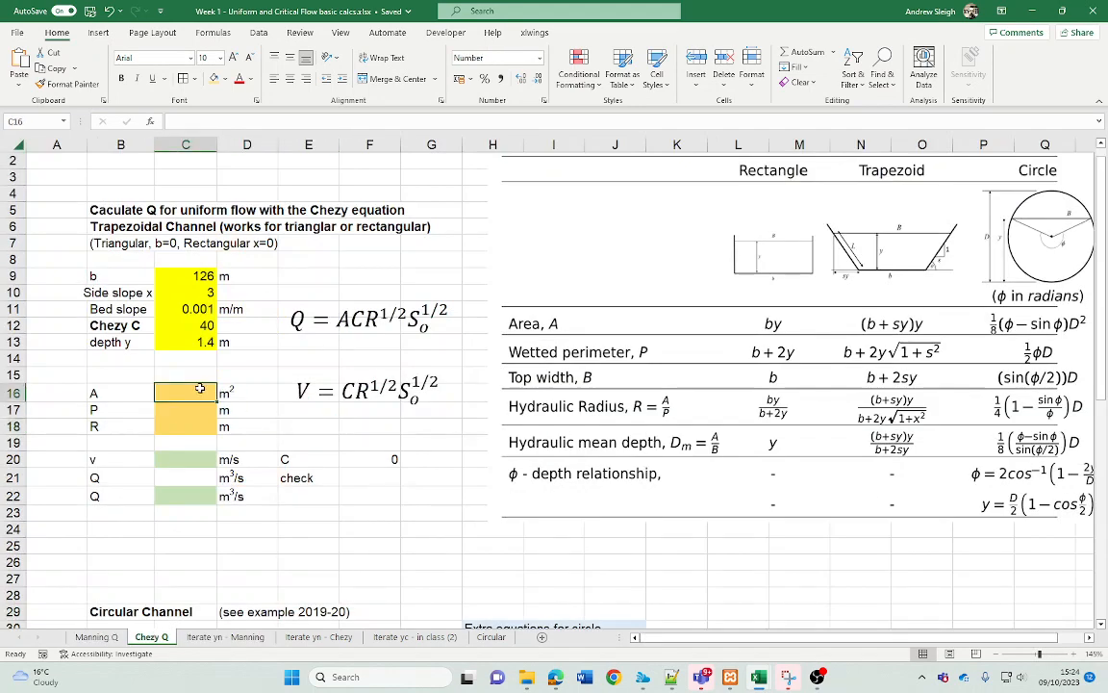
type("=")
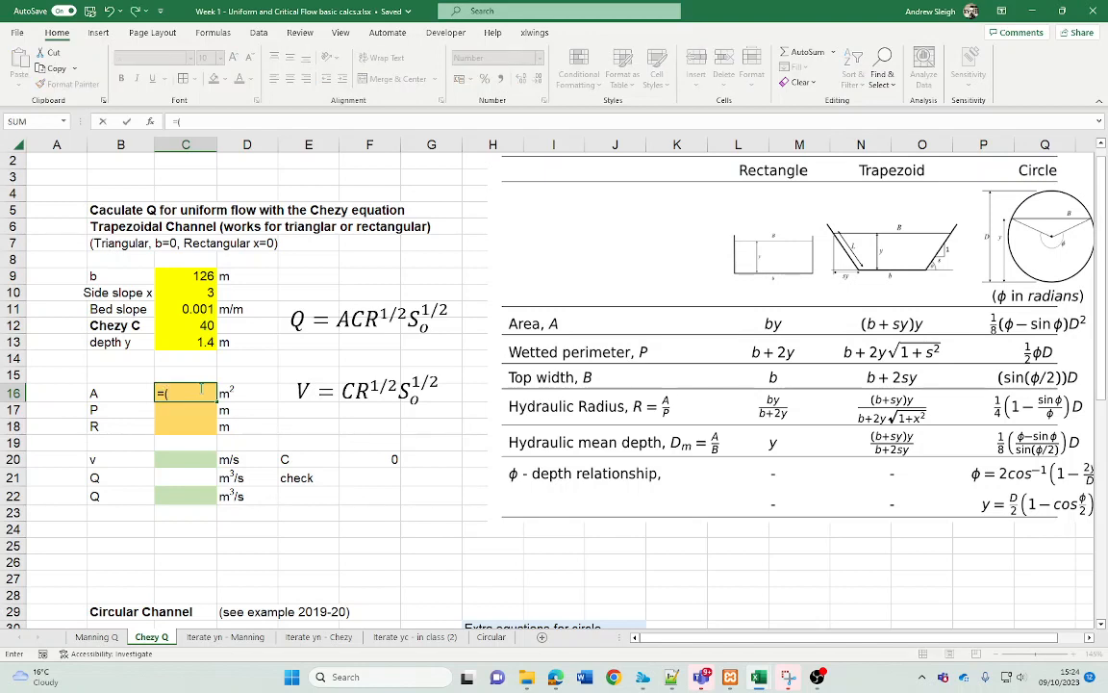
type("(")
left_click(190, 276)
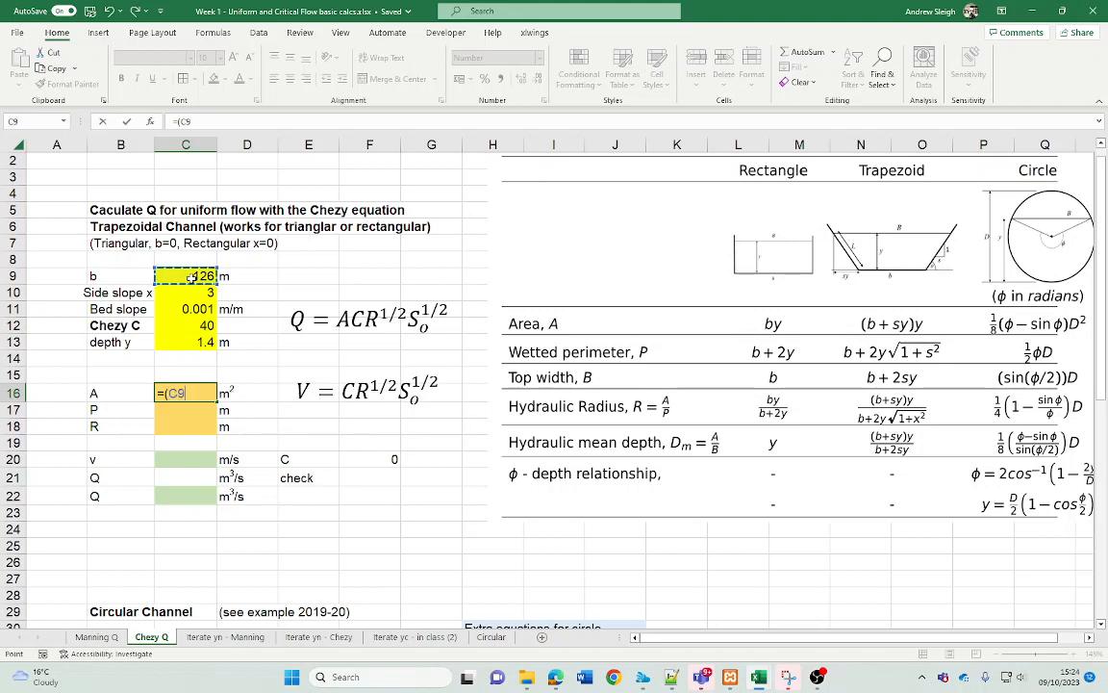
type("+")
left_click(205, 293)
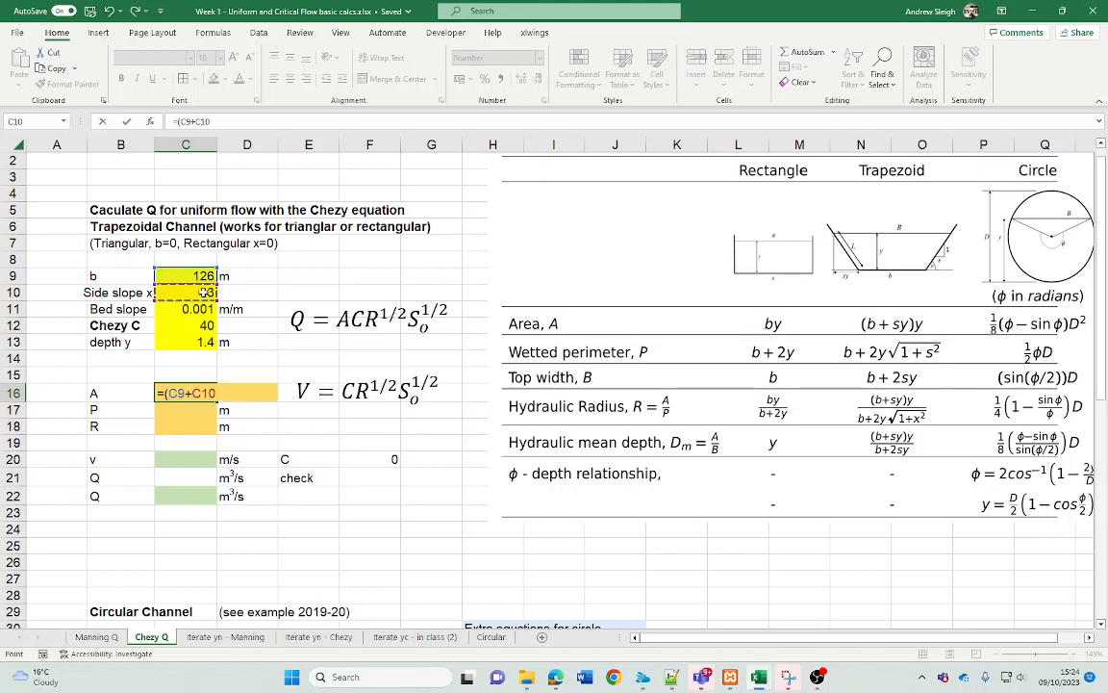
type("*")
left_click(201, 341)
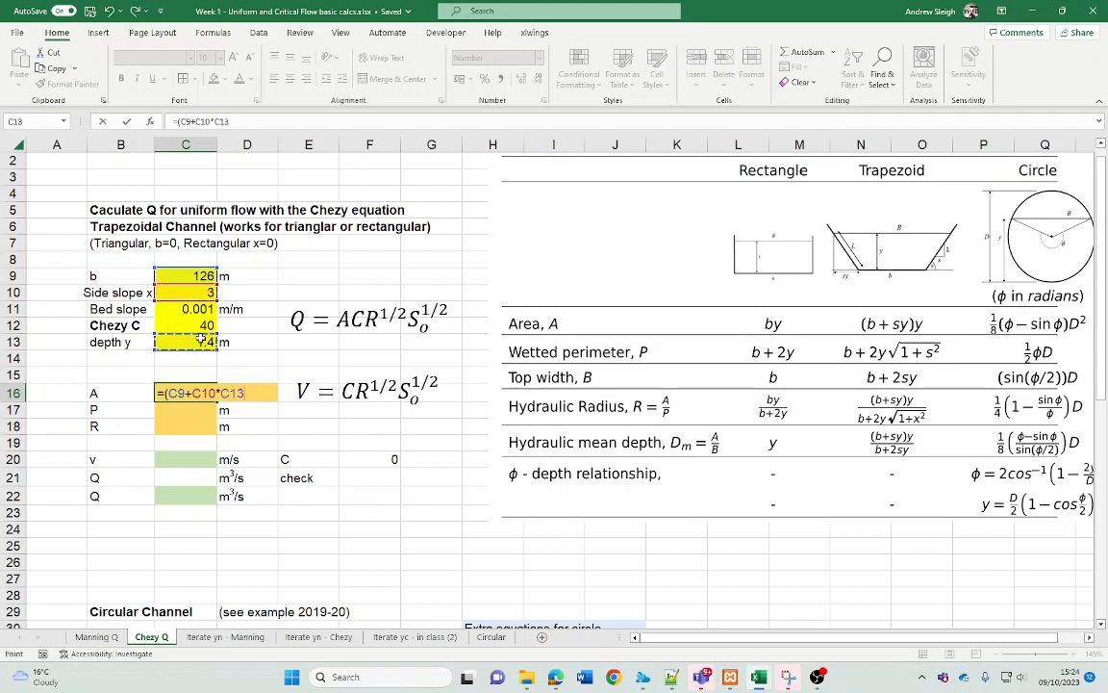
type(")*")
left_click(178, 338)
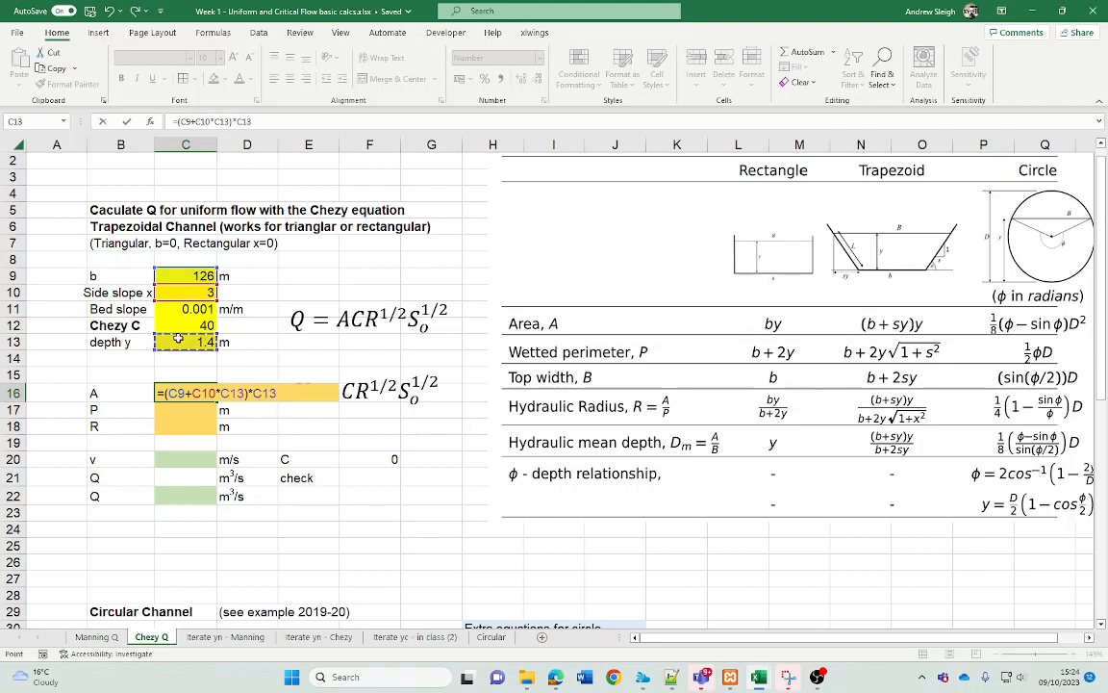
key("Return")
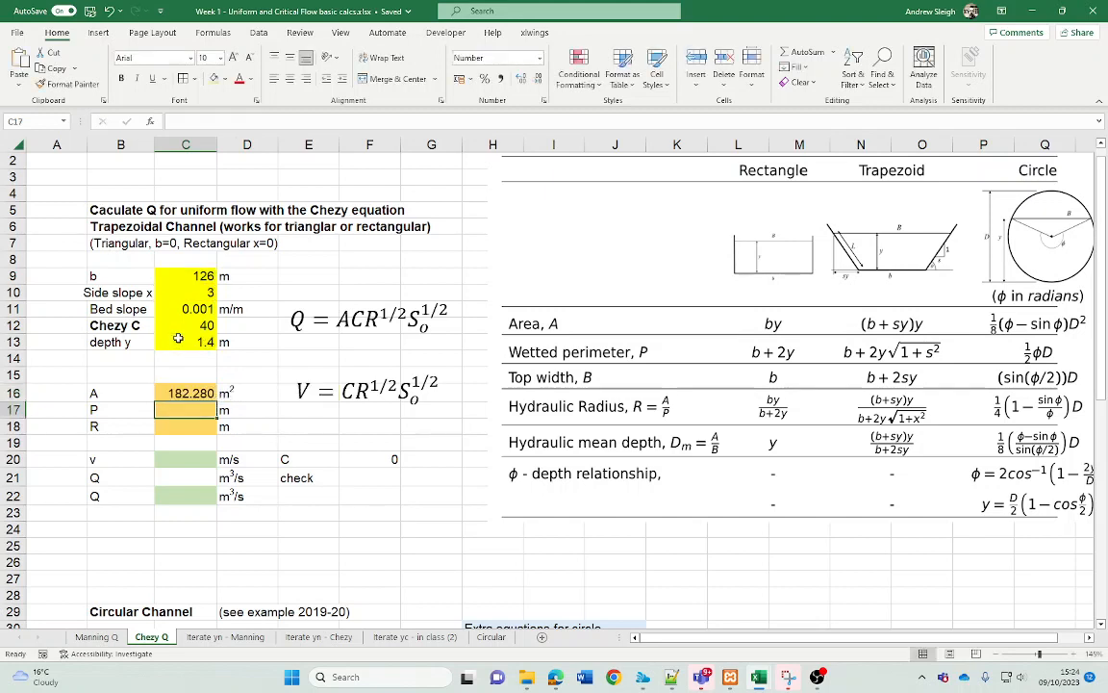
Change the side slope label in B10 to "Side slope s" so its symbol matches the formula table.
left_click(123, 292)
left_click(240, 121)
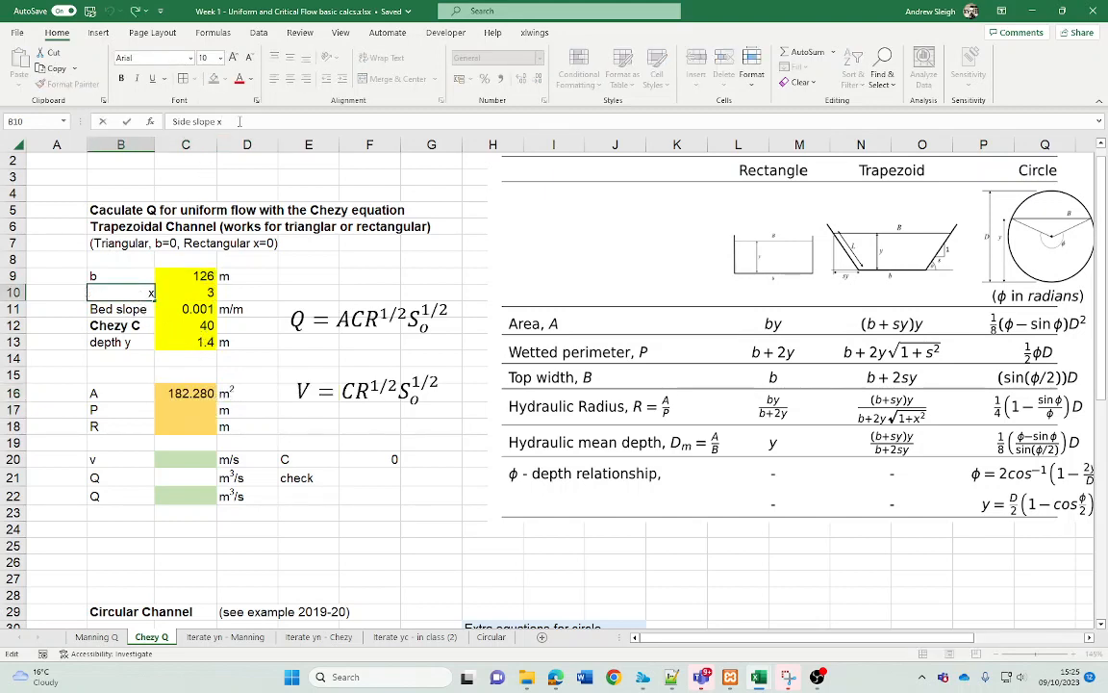
key("BackSpace")
type("s")
key("Return")
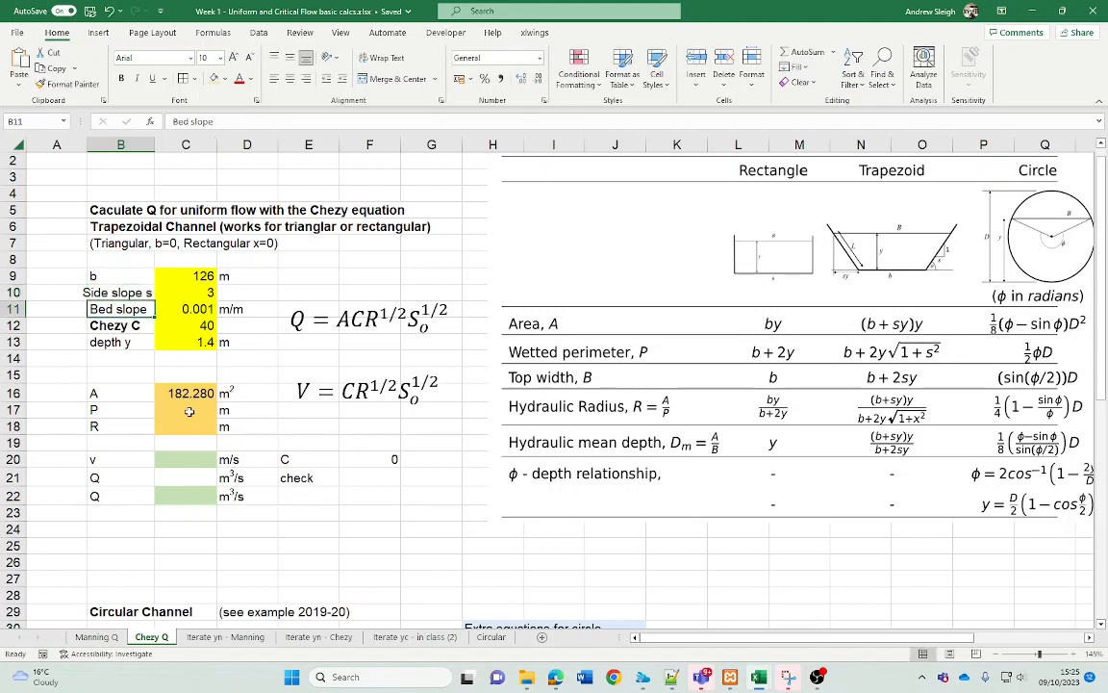
Calculate the trapezoidal channel's wetted perimeter P in C17 as =C9+2*C13*SQRT(1+C10^2).
left_click(190, 411)
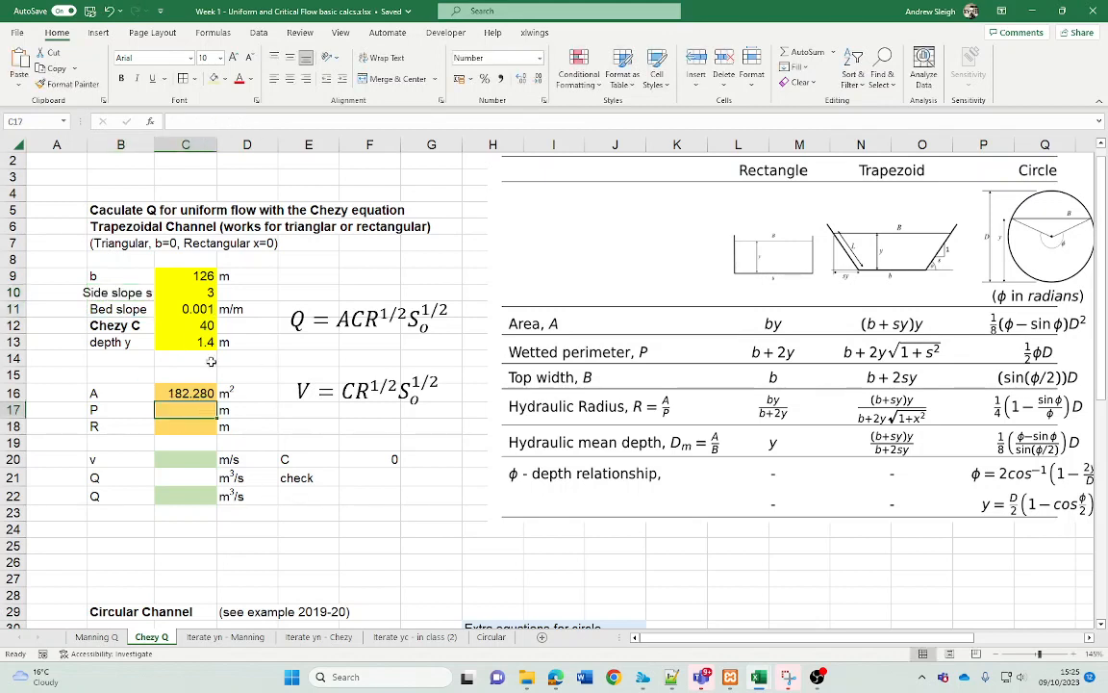
type("=")
left_click(192, 273)
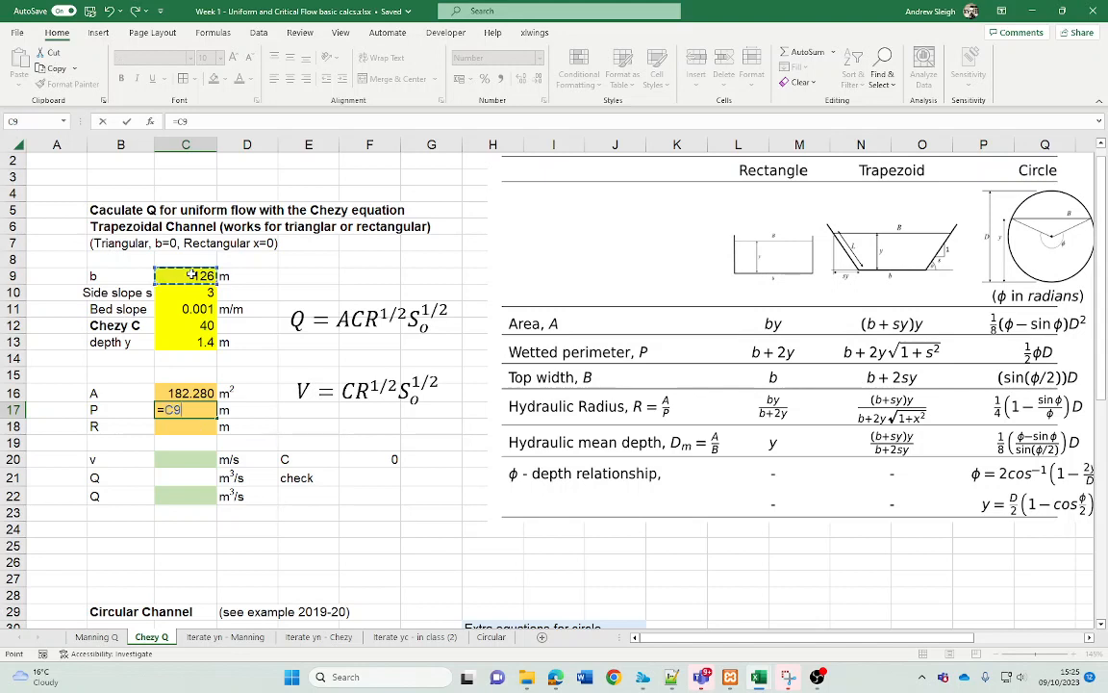
type("+2")
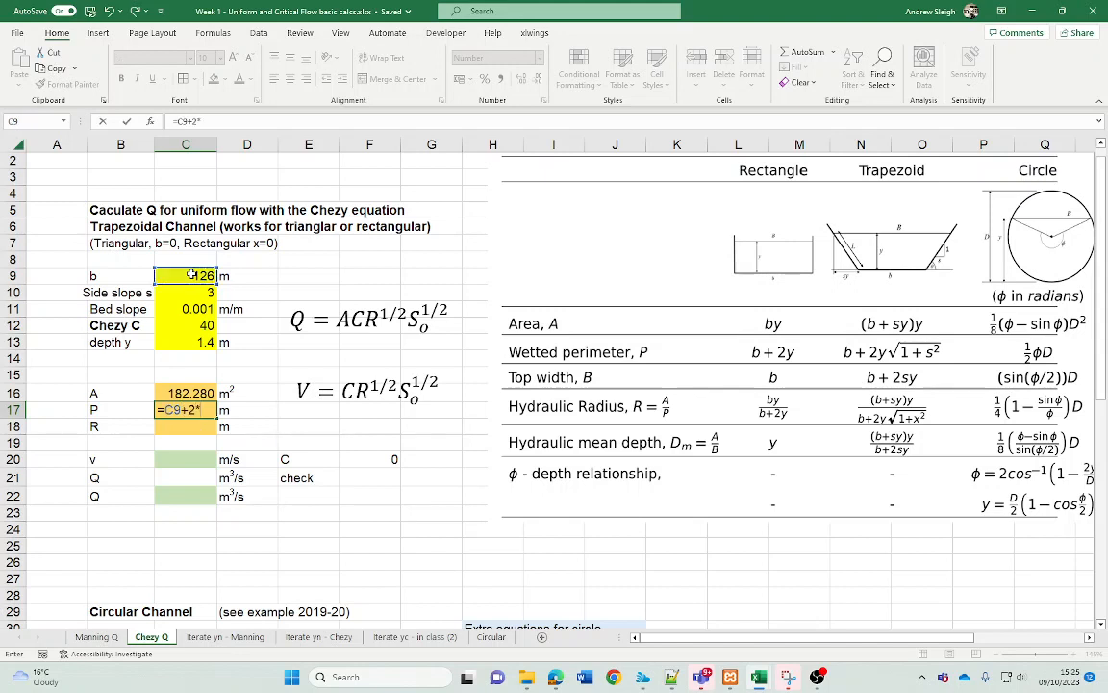
type("*")
left_click(196, 341)
type("*sqrt(")
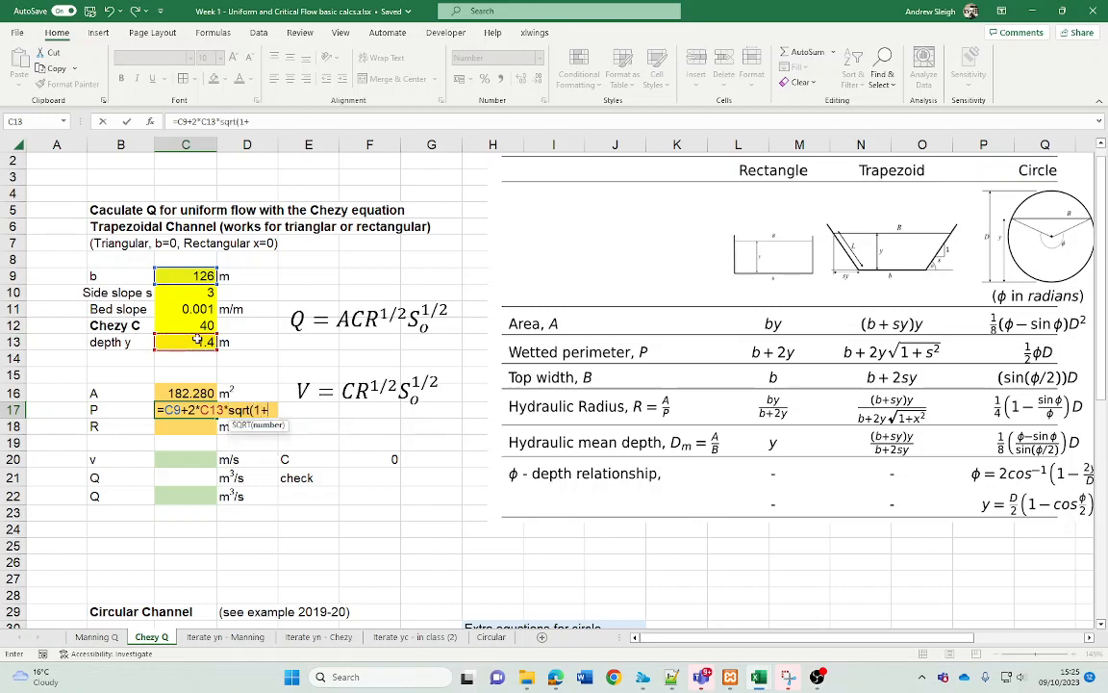
type("1+")
left_click(195, 292)
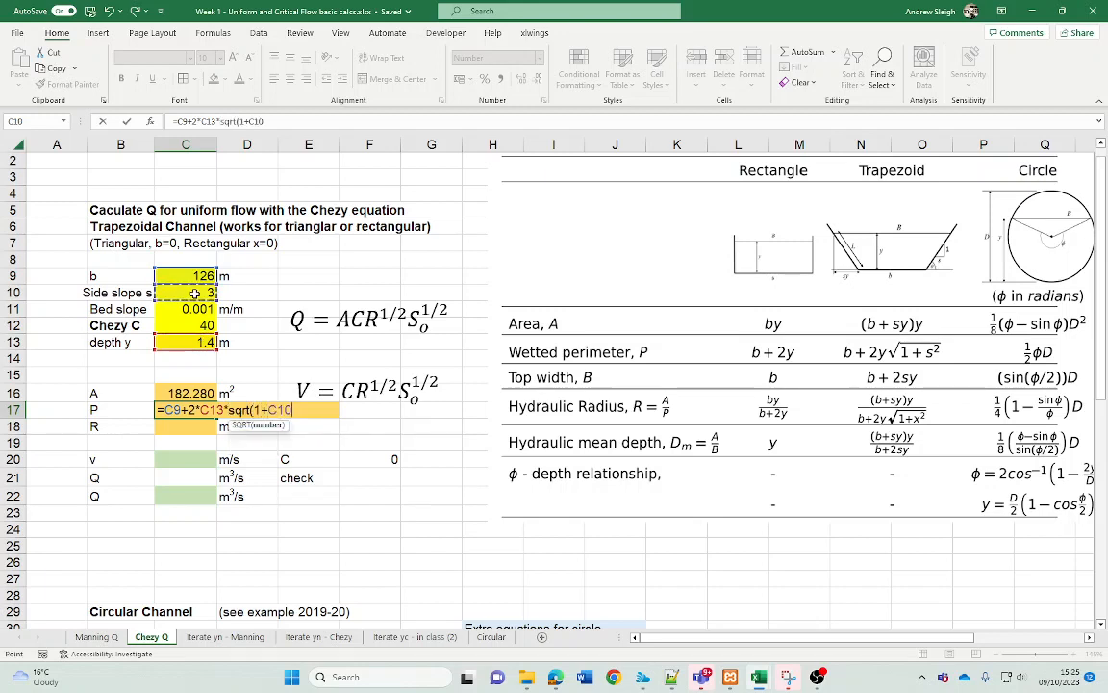
type("^2")
key("Return")
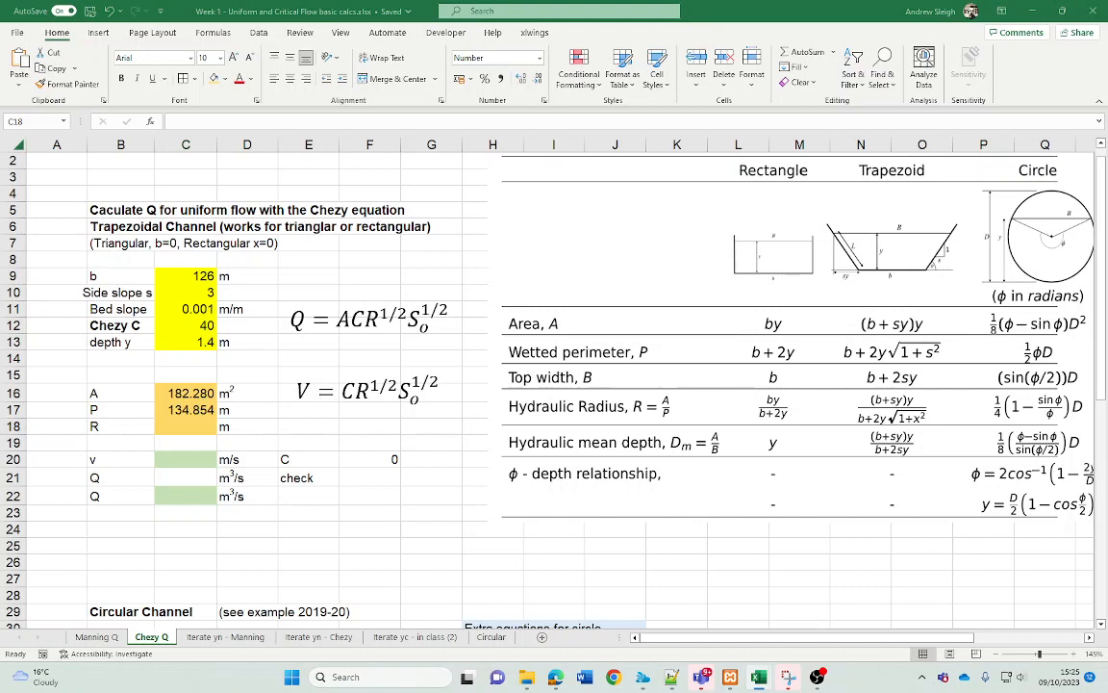
Calculate the trapezoidal channel's hydraulic radius R in C18 as area over wetted perimeter, =C16/C17.
left_click(188, 420)
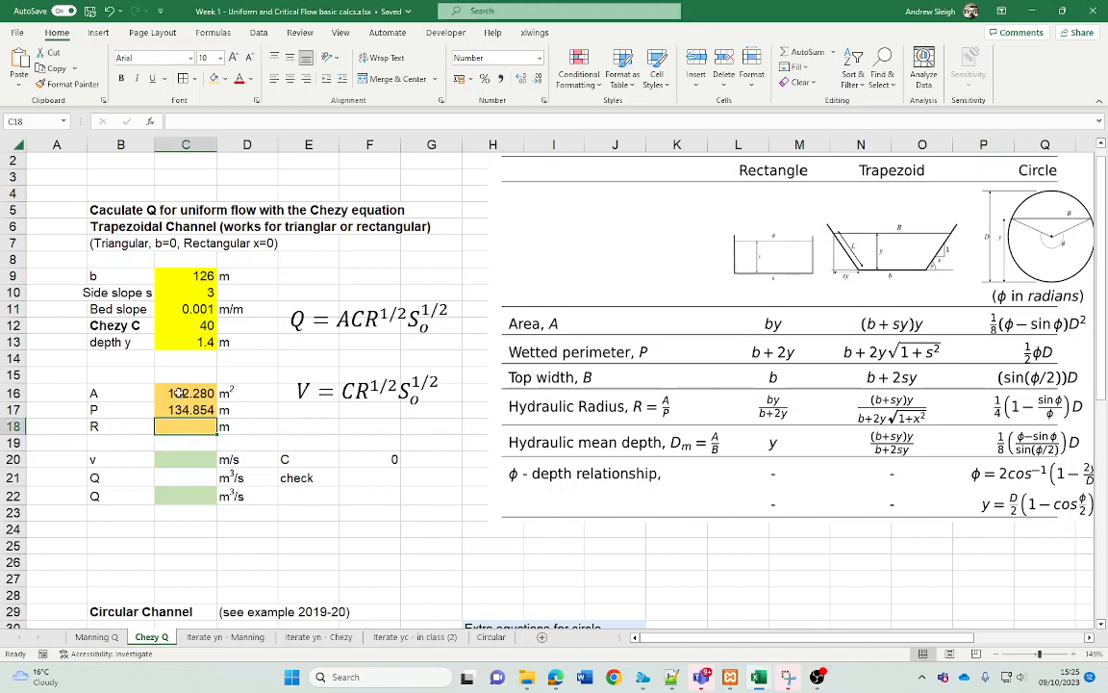
type("=")
left_click(179, 392)
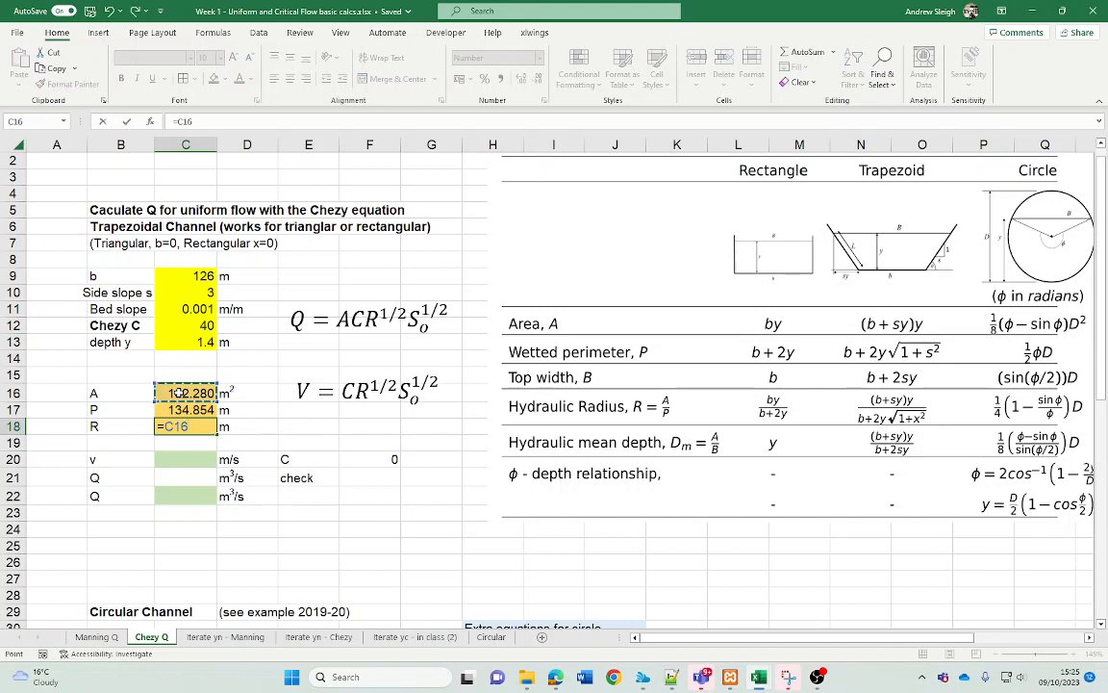
type("/")
left_click(188, 408)
key("Return")
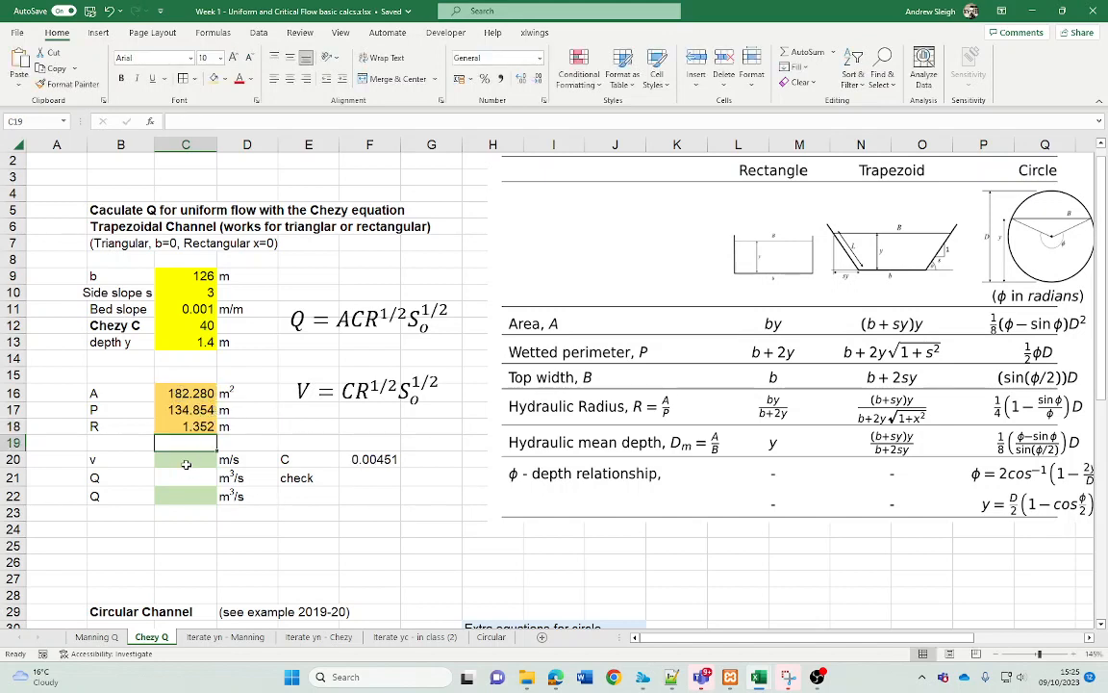
Calculate the trapezoidal channel's velocity v in C20 with the Chezy equation, =C12*C18^0.5*C11^0.5.
left_click(193, 465)
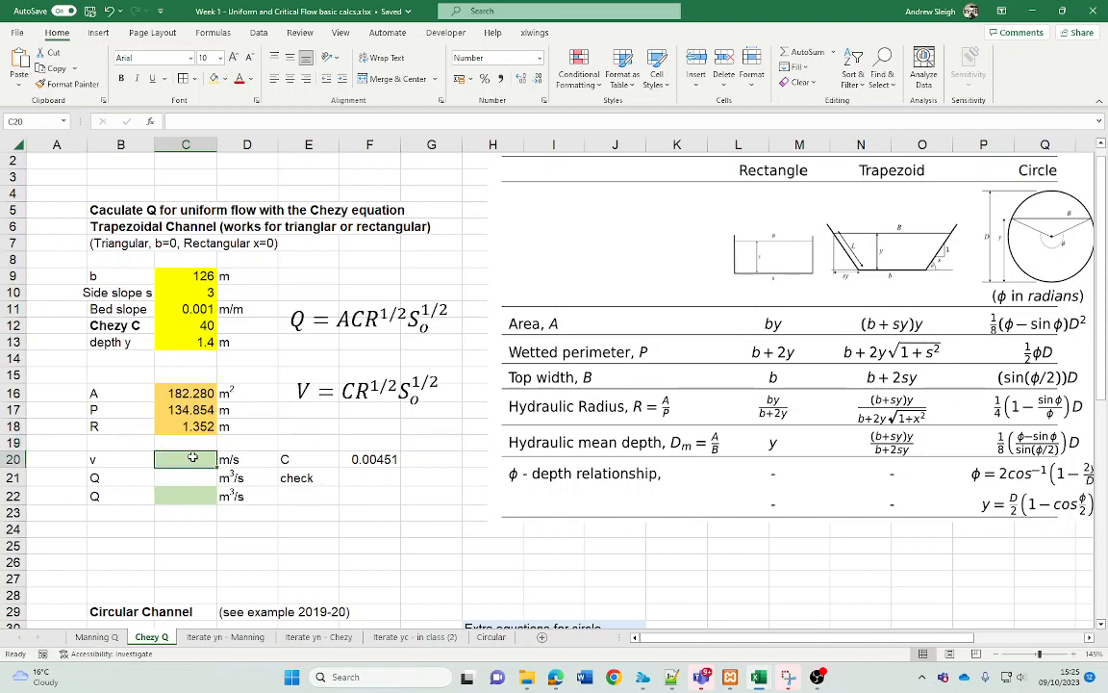
left_click(199, 327)
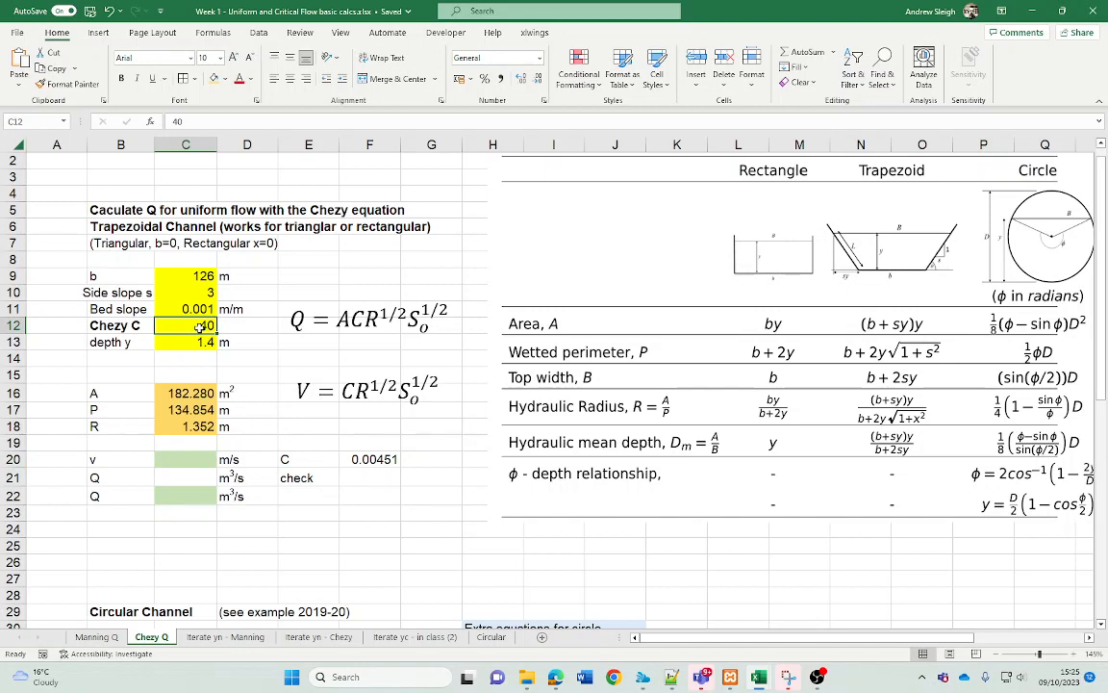
left_click(187, 463)
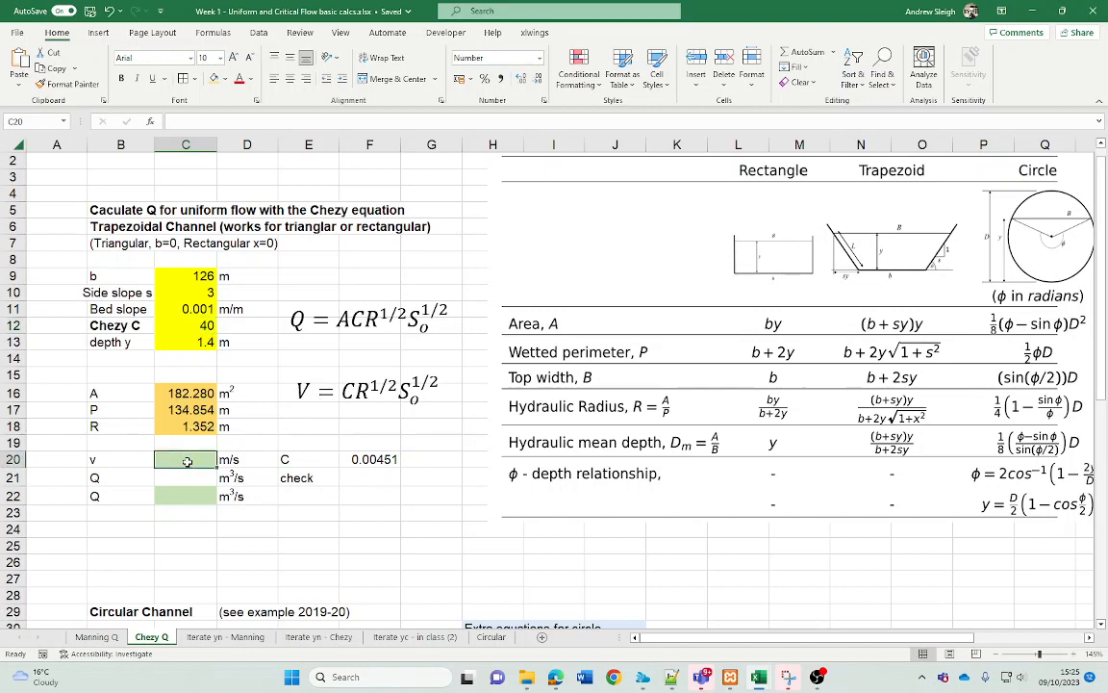
type("=")
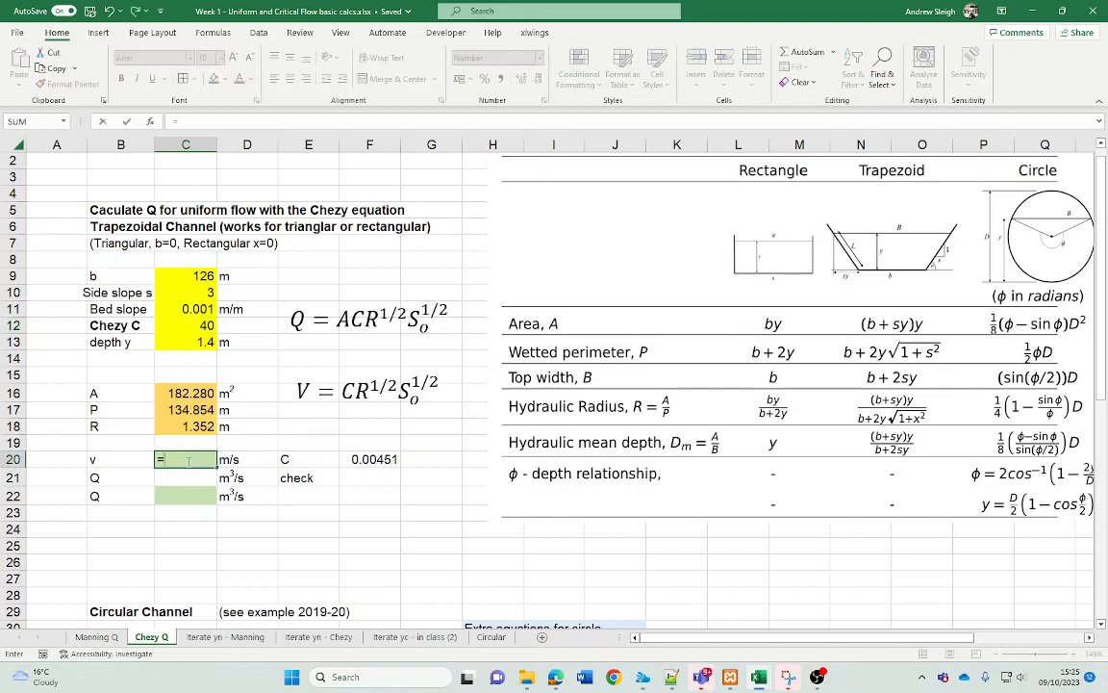
left_click(195, 325)
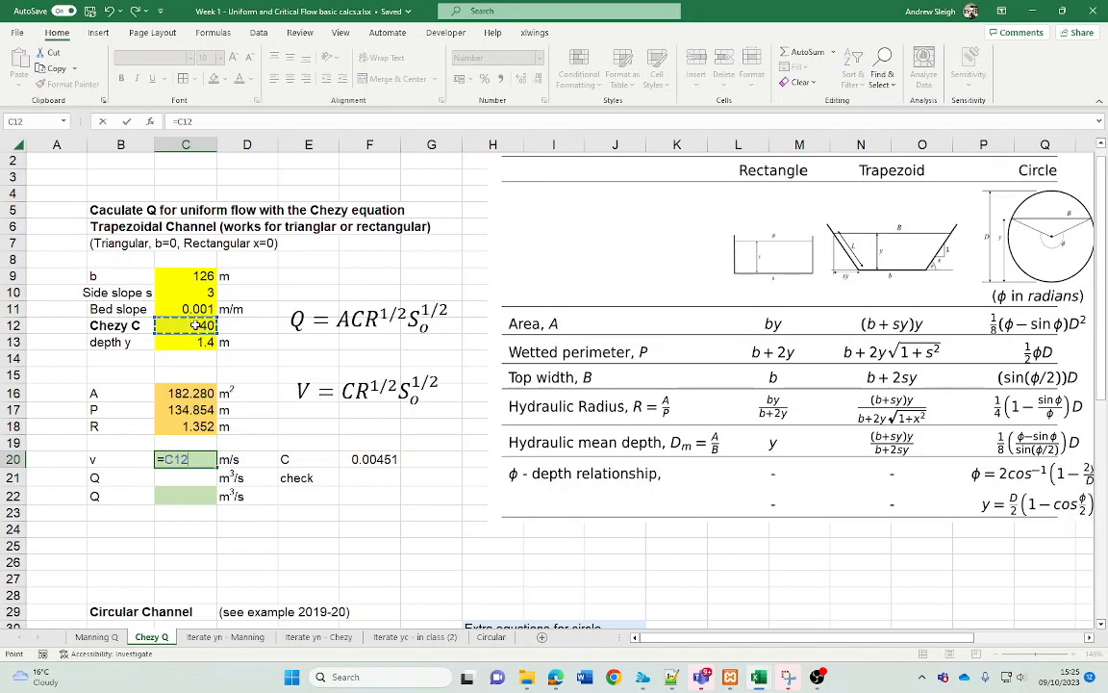
type("*")
left_click(192, 426)
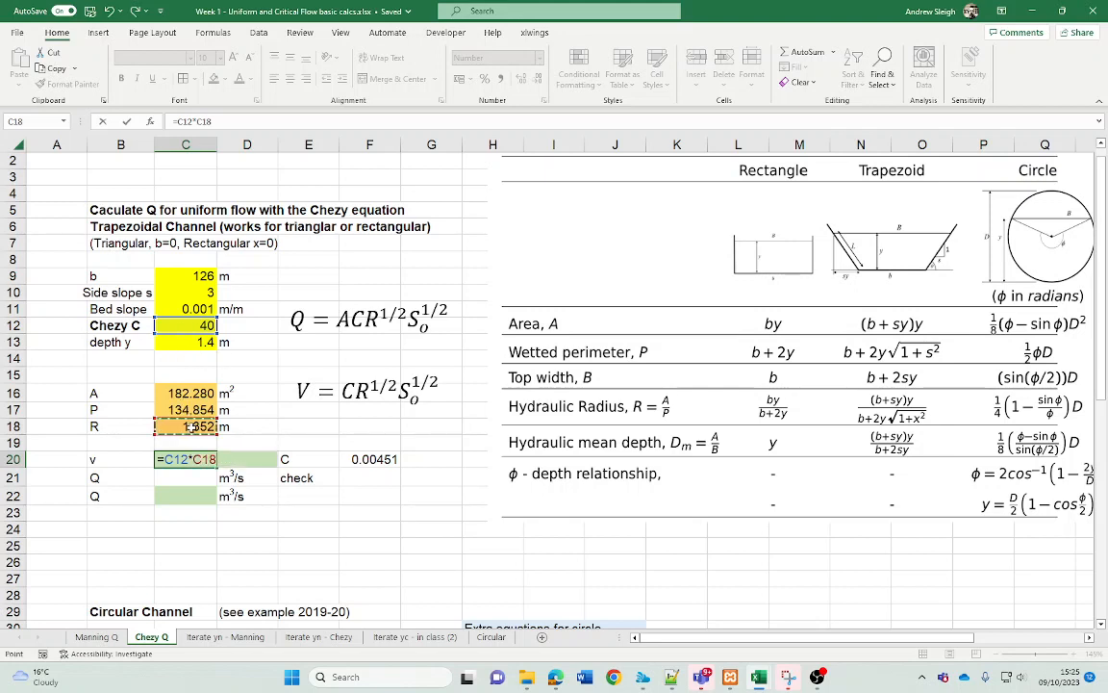
type("^0.5*")
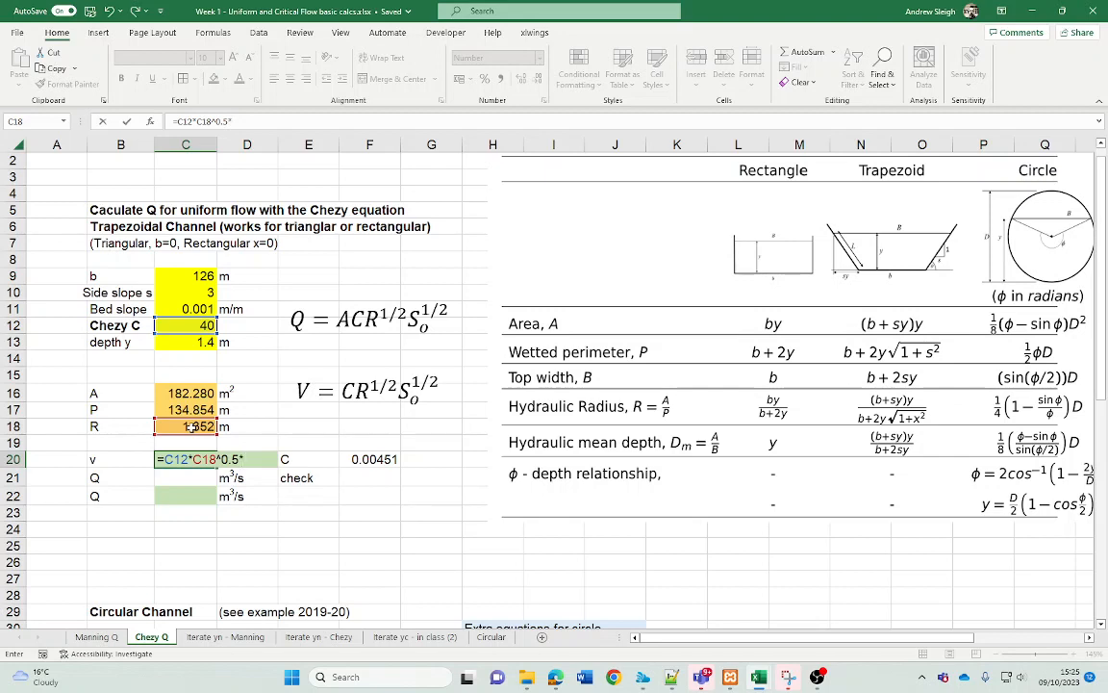
left_click(189, 308)
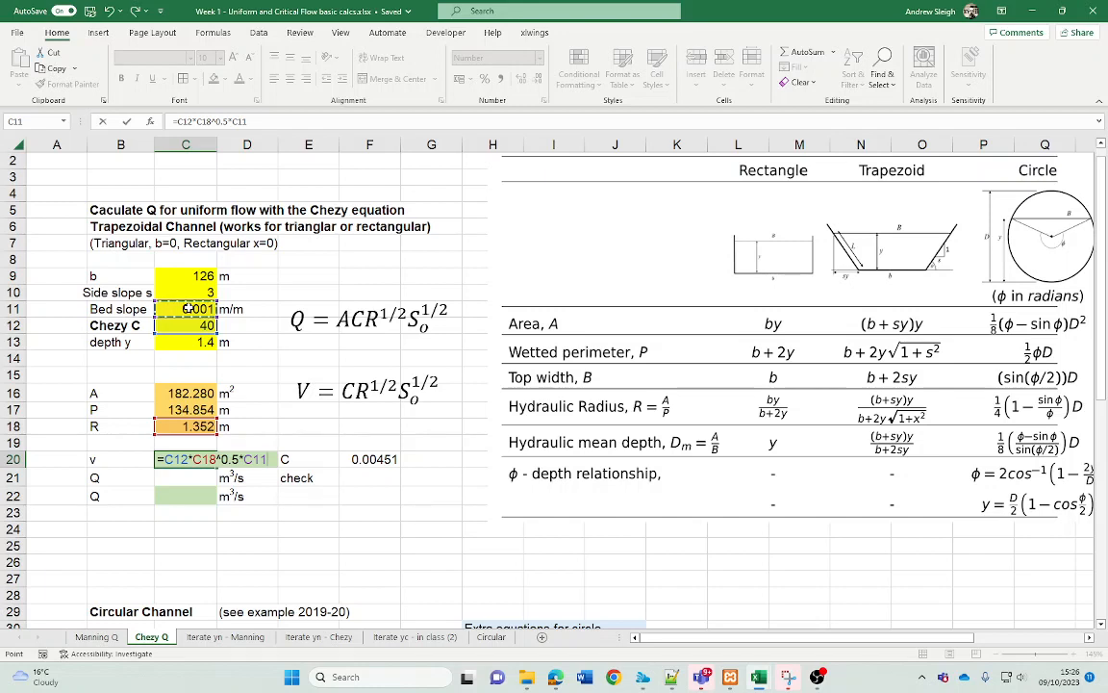
type("^0.5")
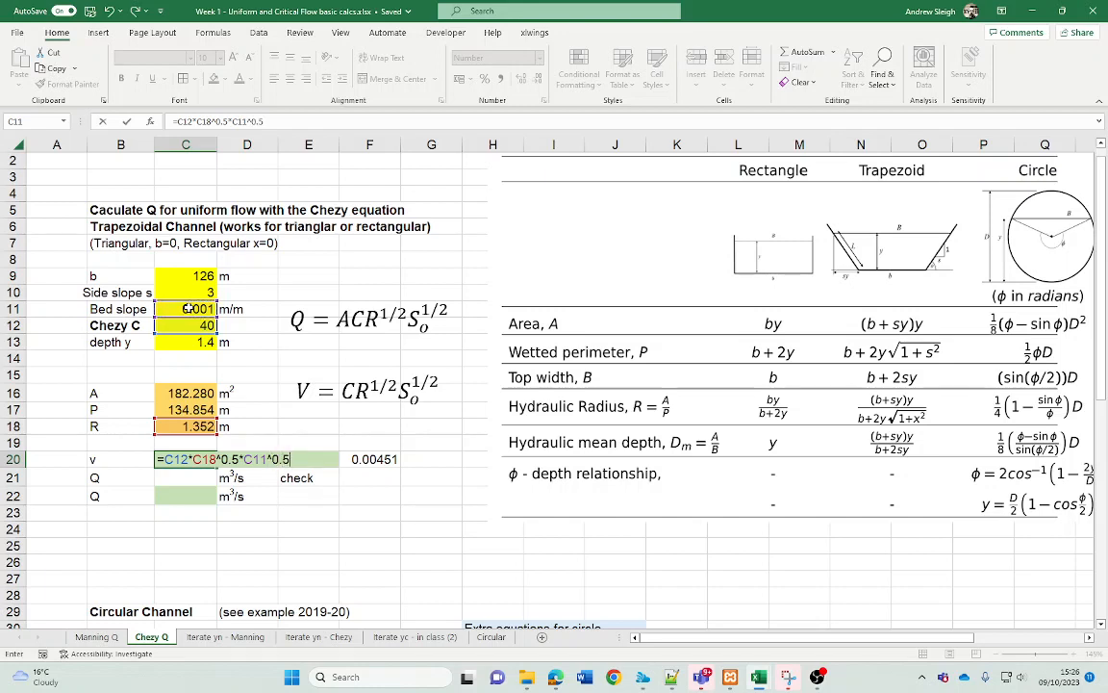
key("Return")
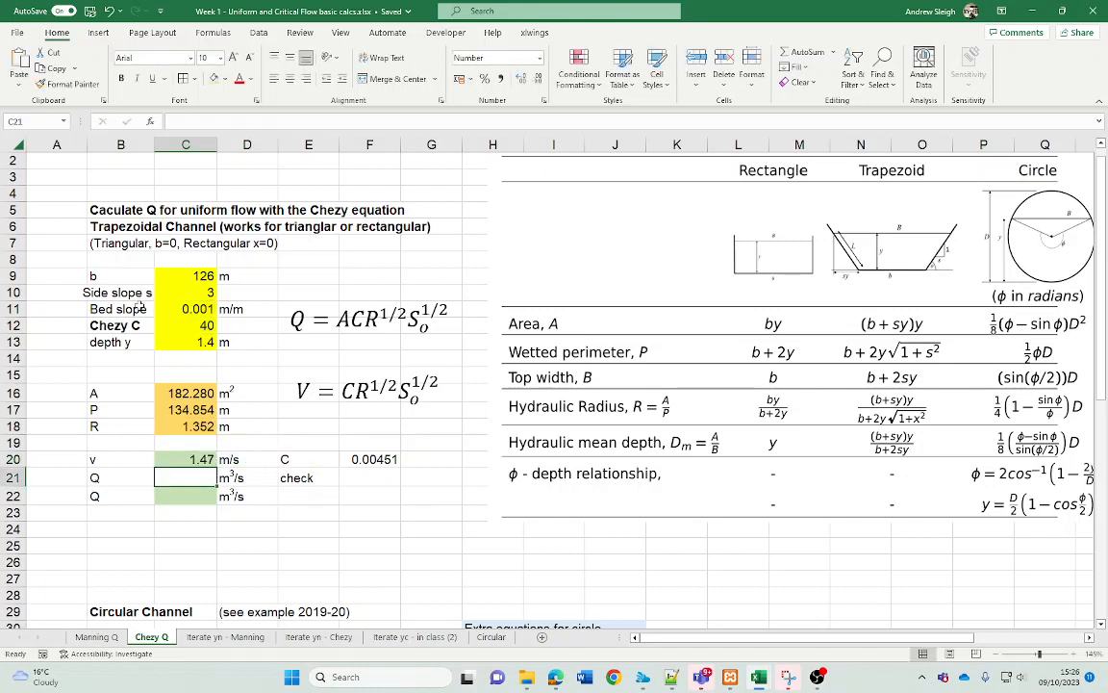
Extend the bed slope label in B11 to "Bed slope So" and right-align it.
left_click(143, 308)
double_click(146, 309)
type("So")
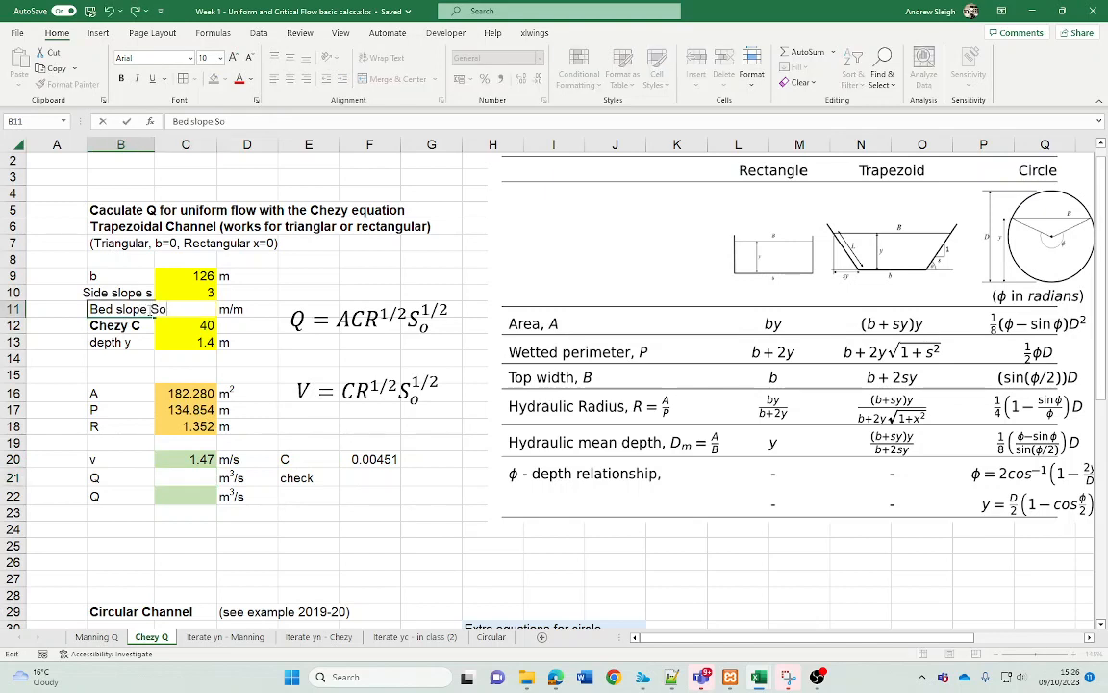
key("Return")
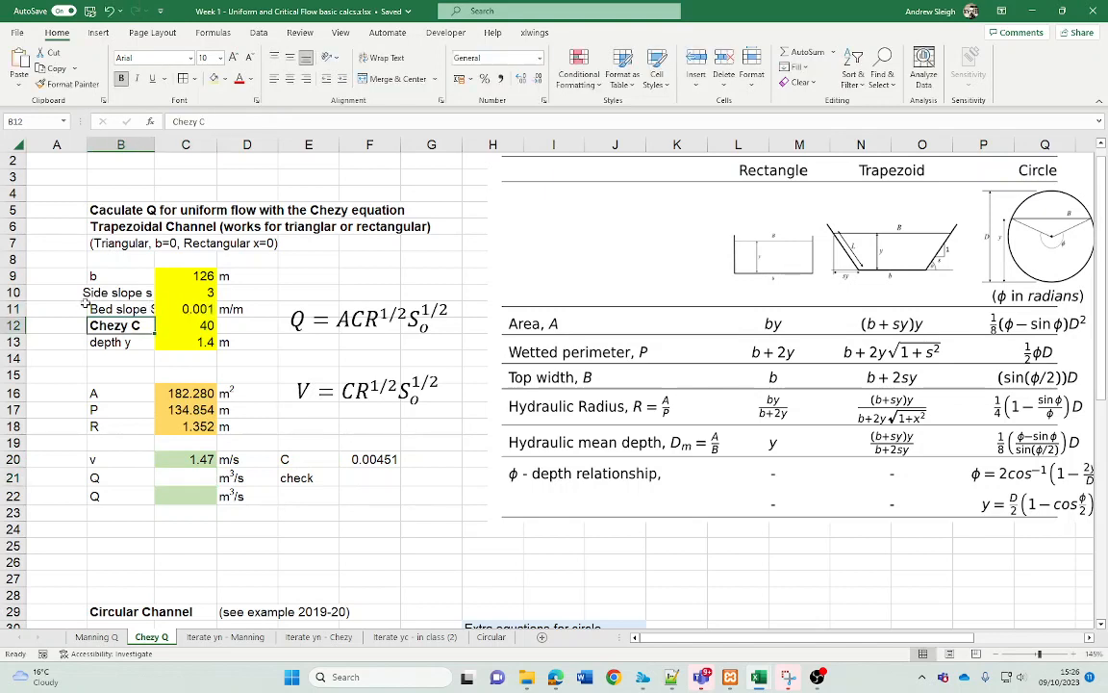
left_click(146, 309)
left_click(306, 80)
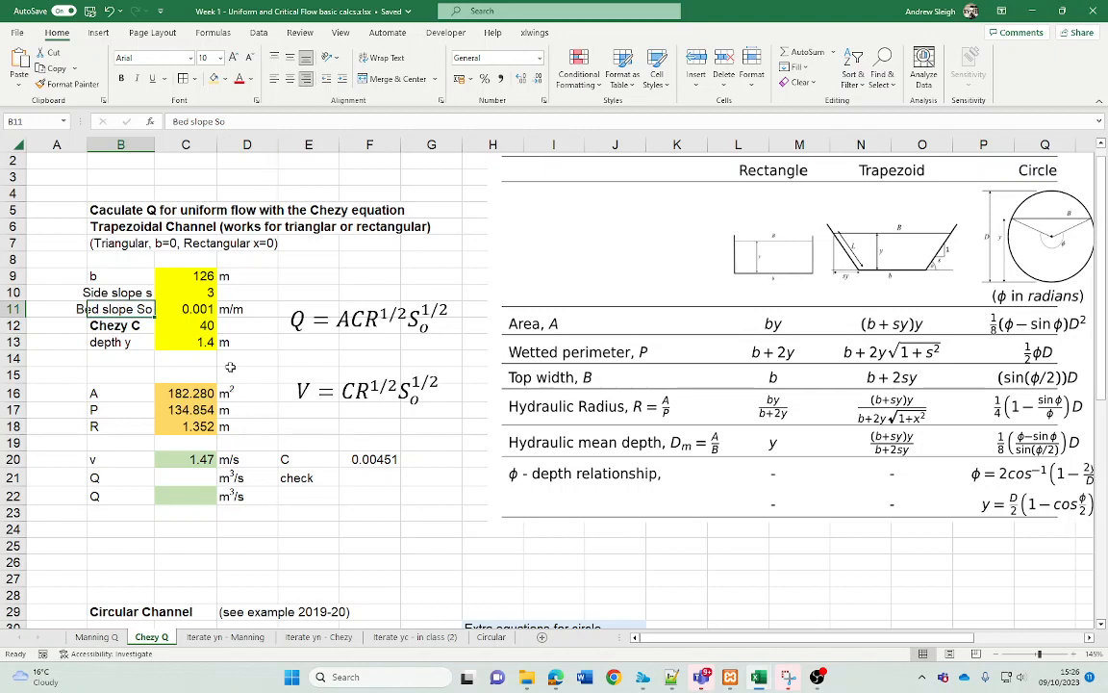
Calculate the trapezoidal channel's check discharge Q in C21 as velocity times area, =C20*C16.
left_click(145, 460)
left_click(200, 475)
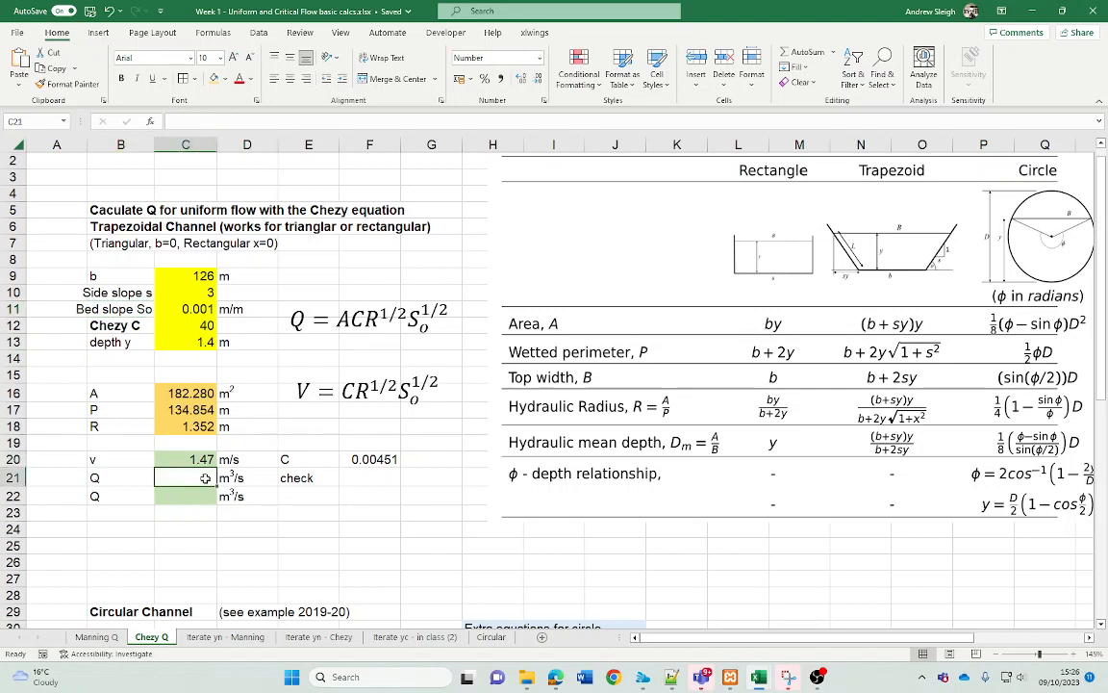
type("=")
left_click(208, 459)
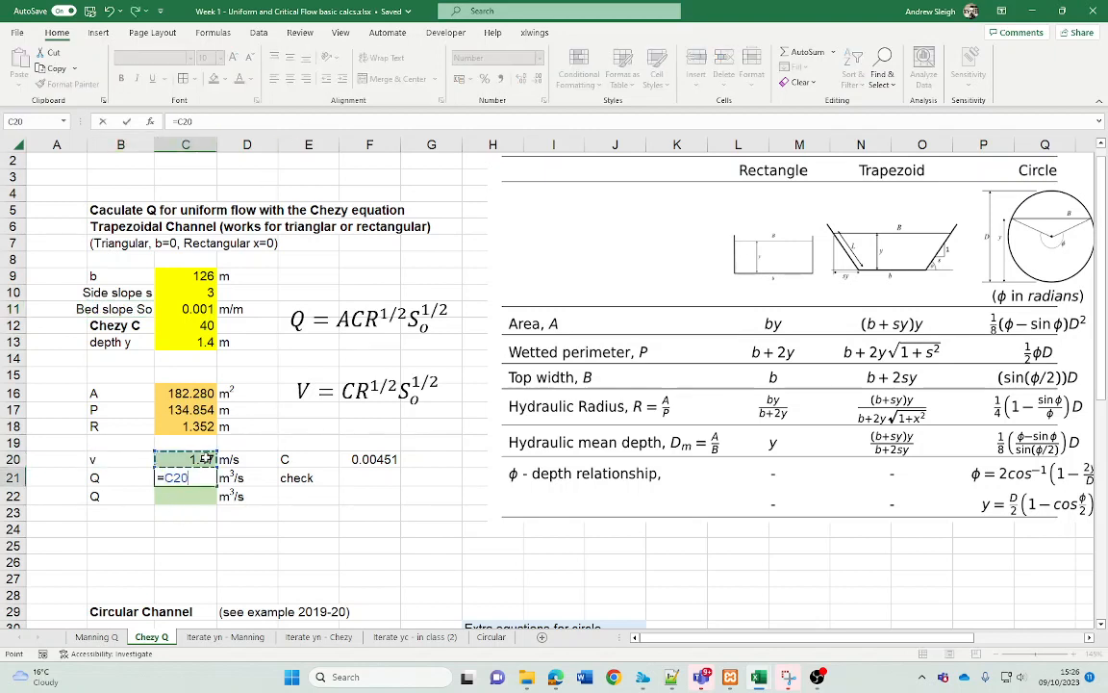
type("*")
left_click(183, 393)
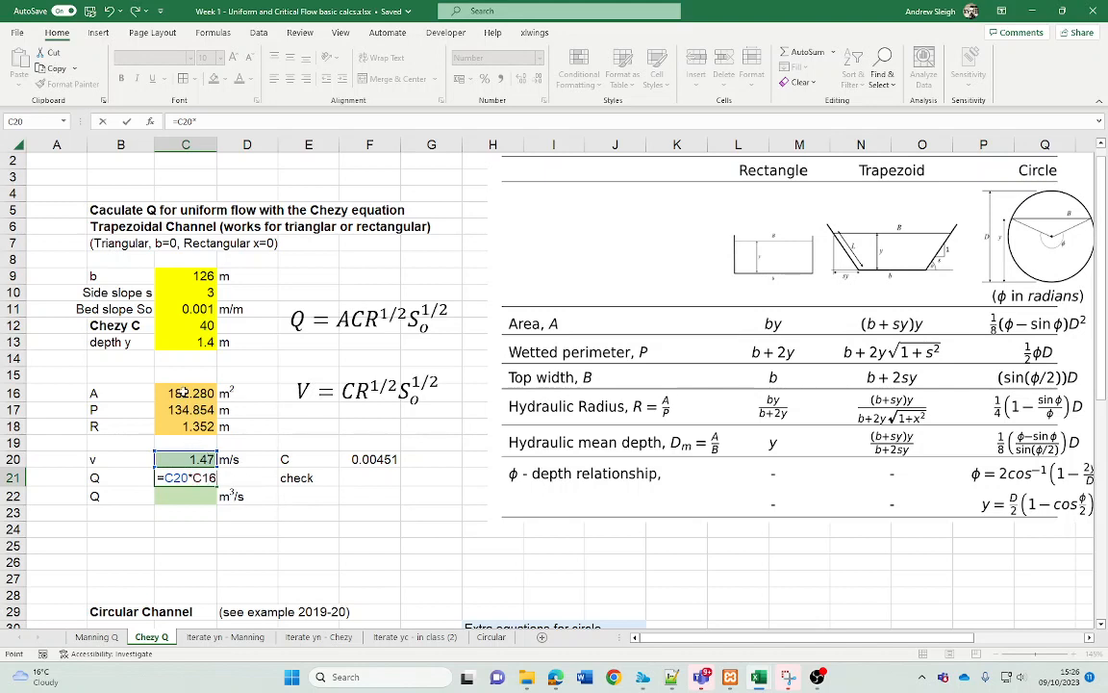
key("Return")
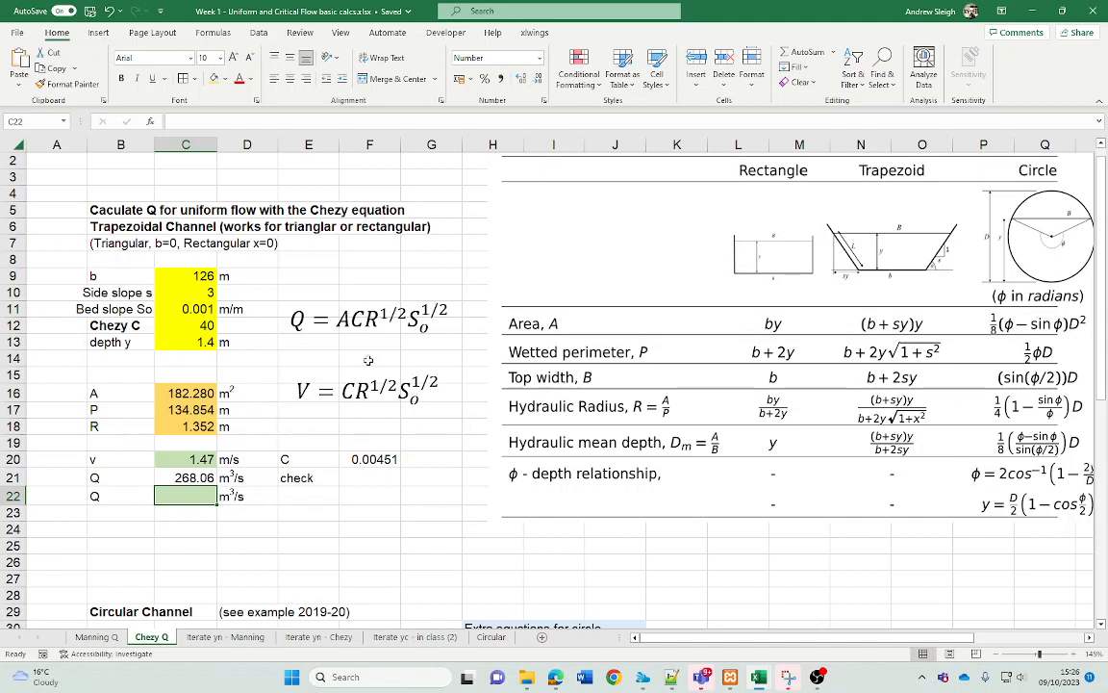
Calculate the trapezoidal channel's discharge Q in C22 directly with the Chezy equation, =C16*C12*C18^0.5*C11^0.5.
left_click(342, 317)
left_click(190, 496)
type("=")
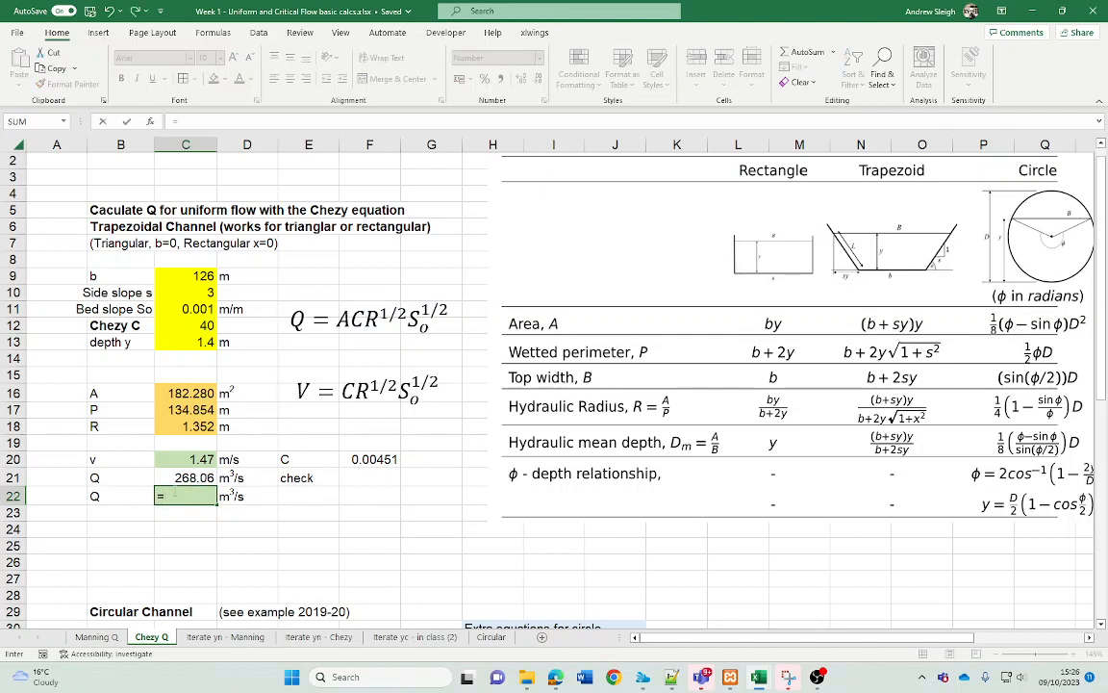
left_click(176, 390)
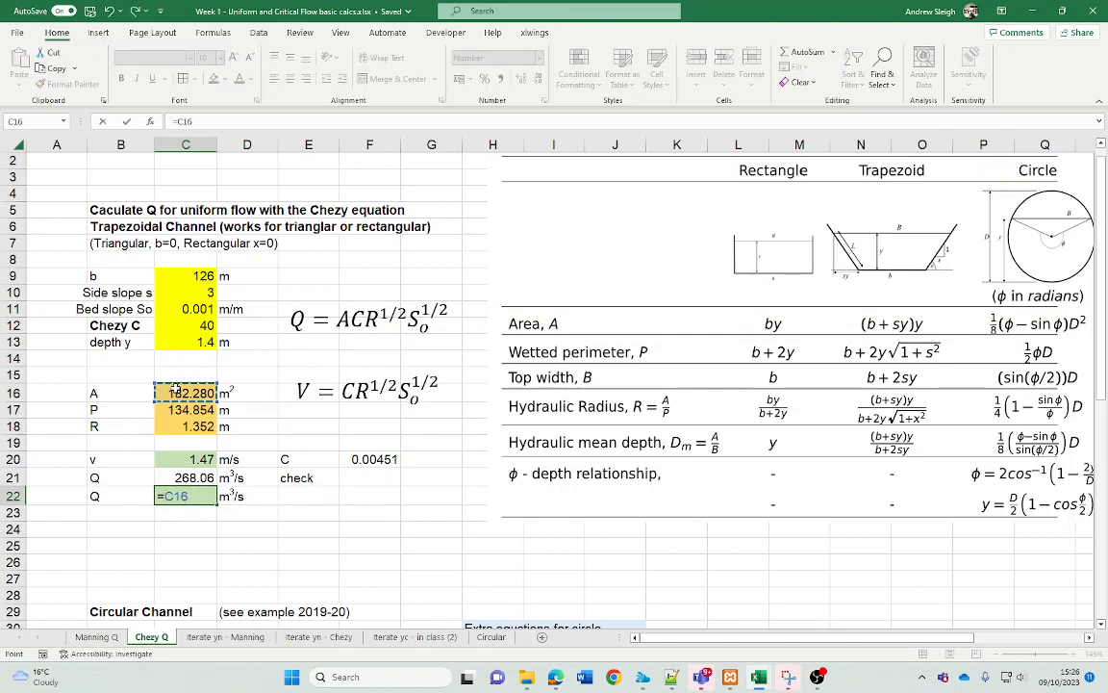
type("*")
left_click(181, 324)
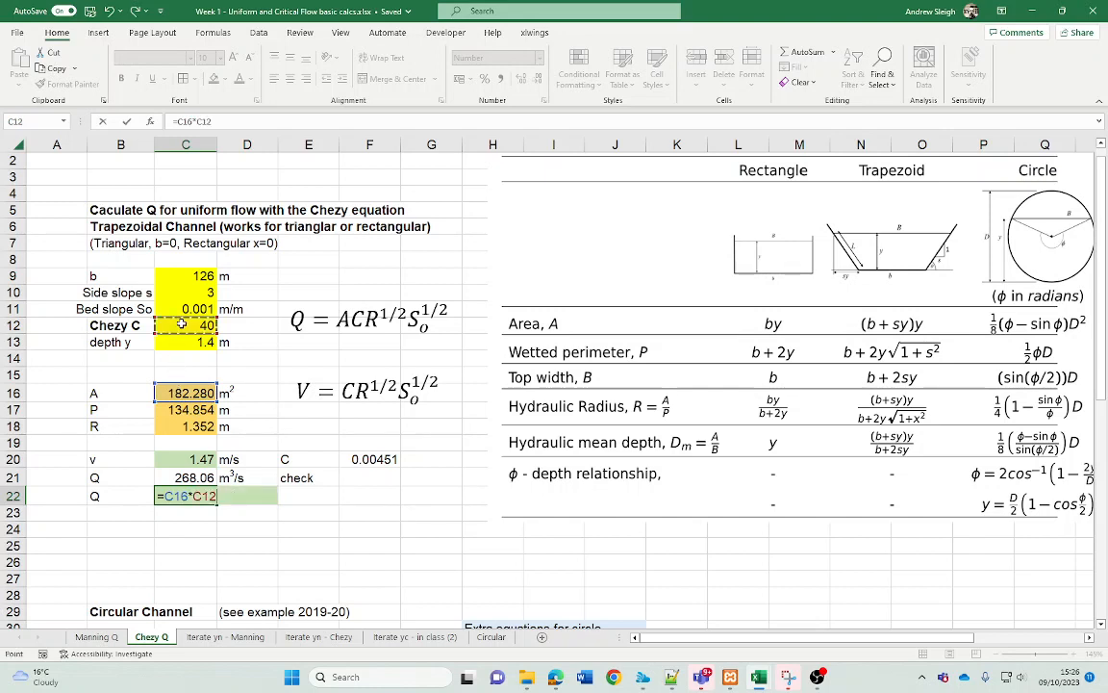
type("*")
left_click(183, 426)
type("^")
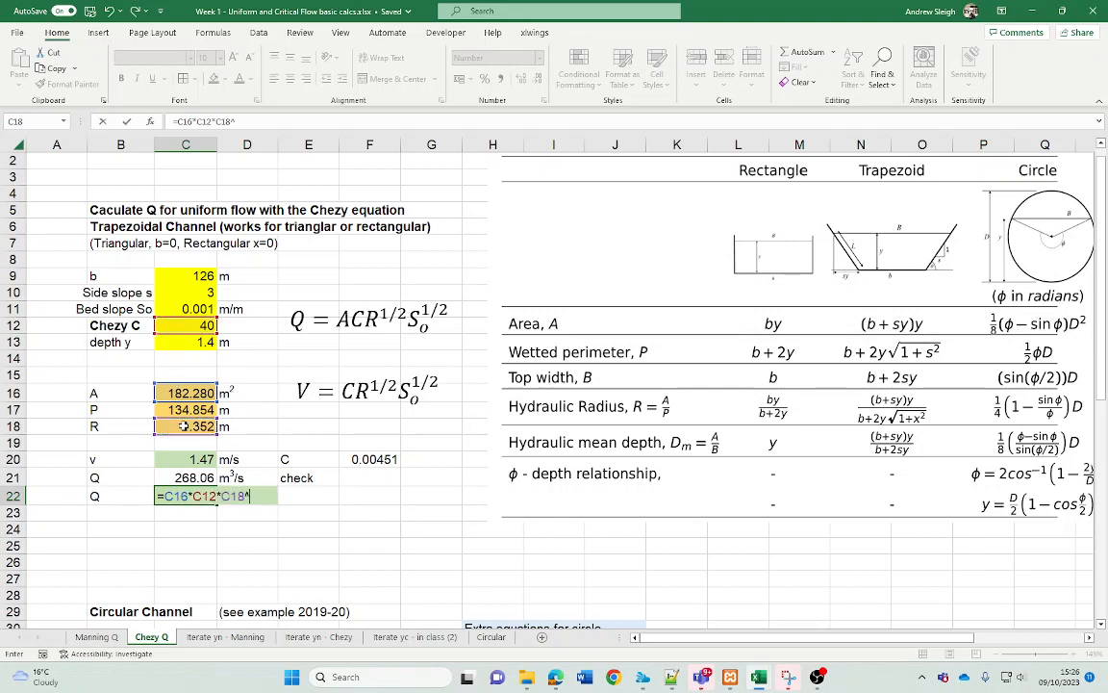
type("0.5*")
left_click(191, 306)
type("^0.5")
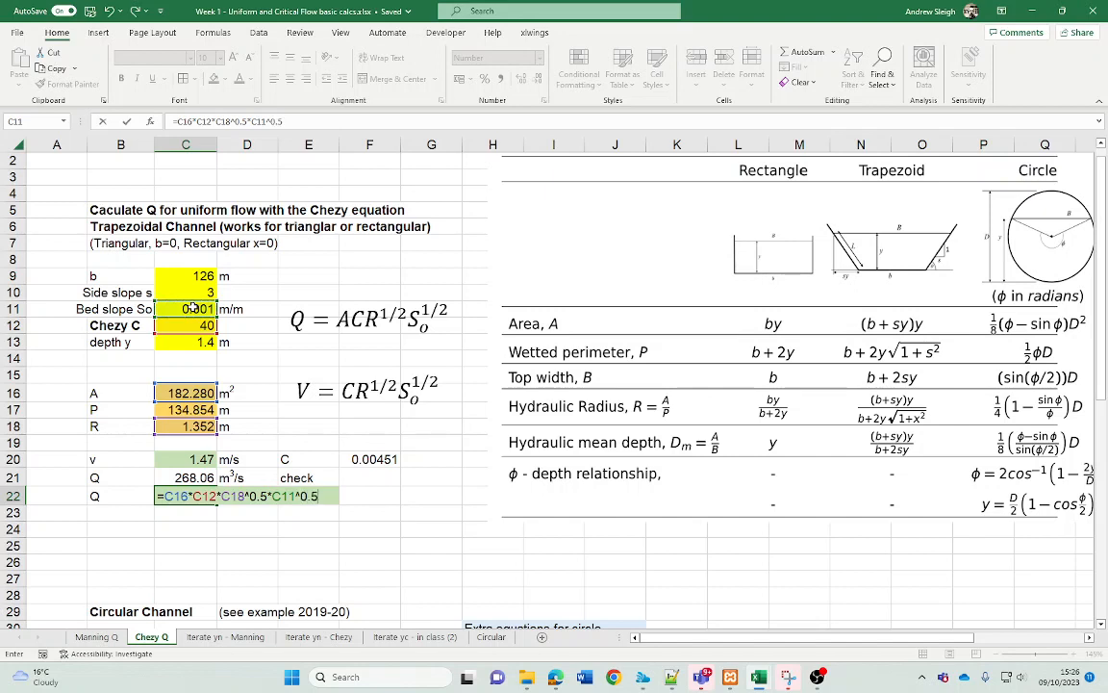
key("Return")
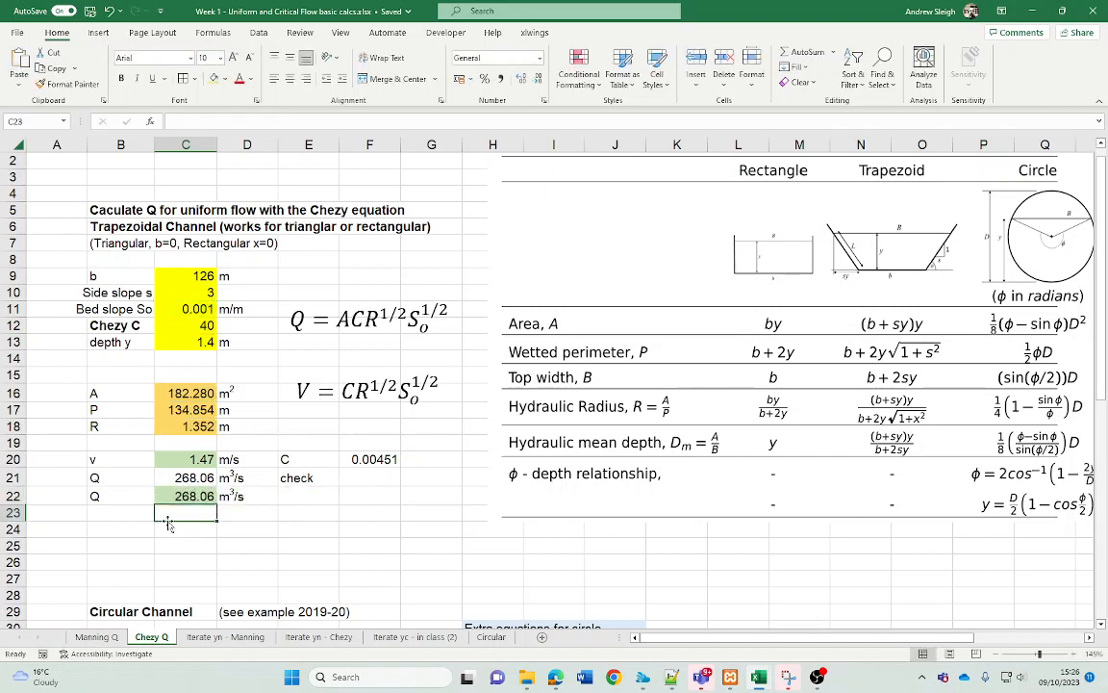
Copy the Chezy discharge equation object into the Circular Channel section, beside the A and P rows.
scroll(168, 522, "down", 6)
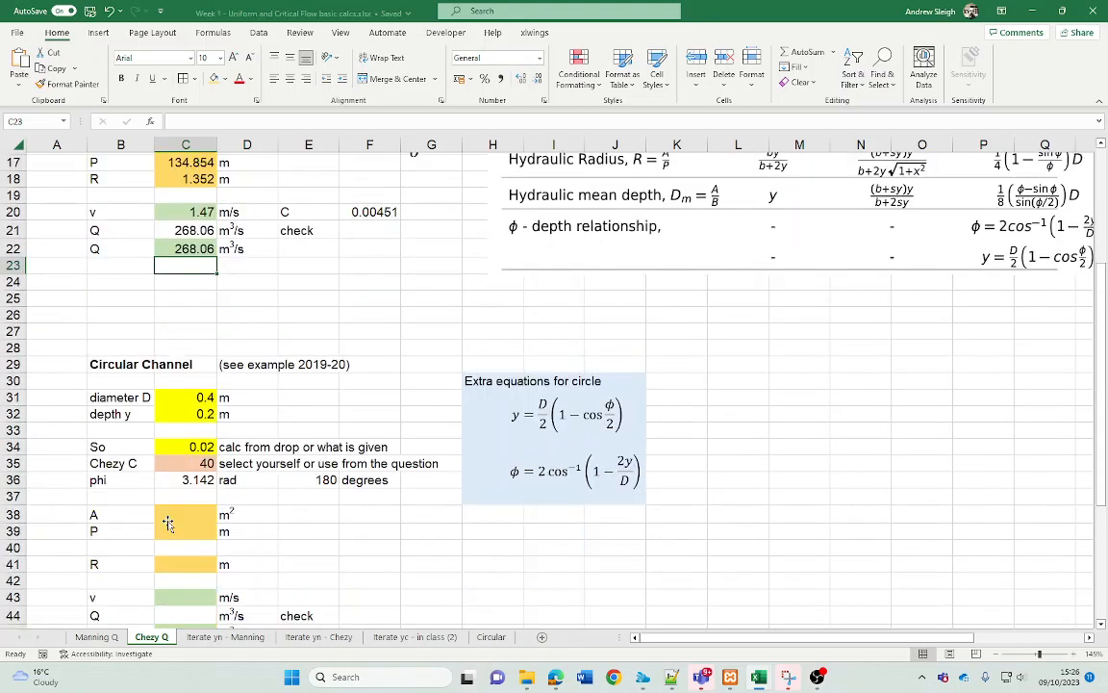
scroll(168, 522, "down", 1)
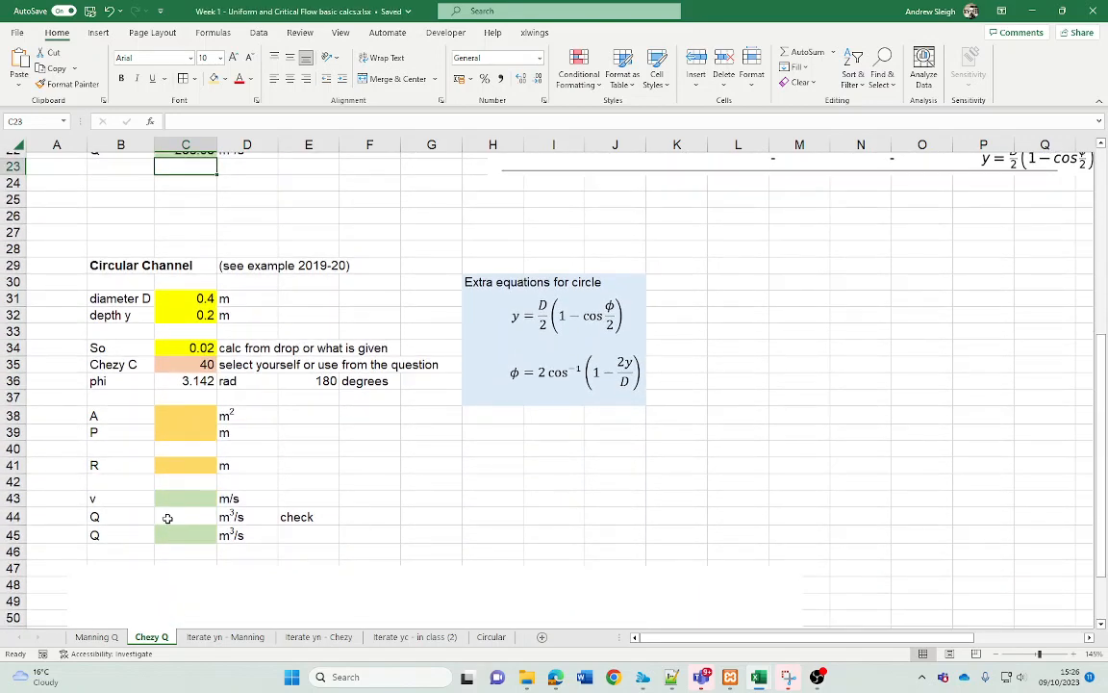
scroll(240, 420, "up", 7)
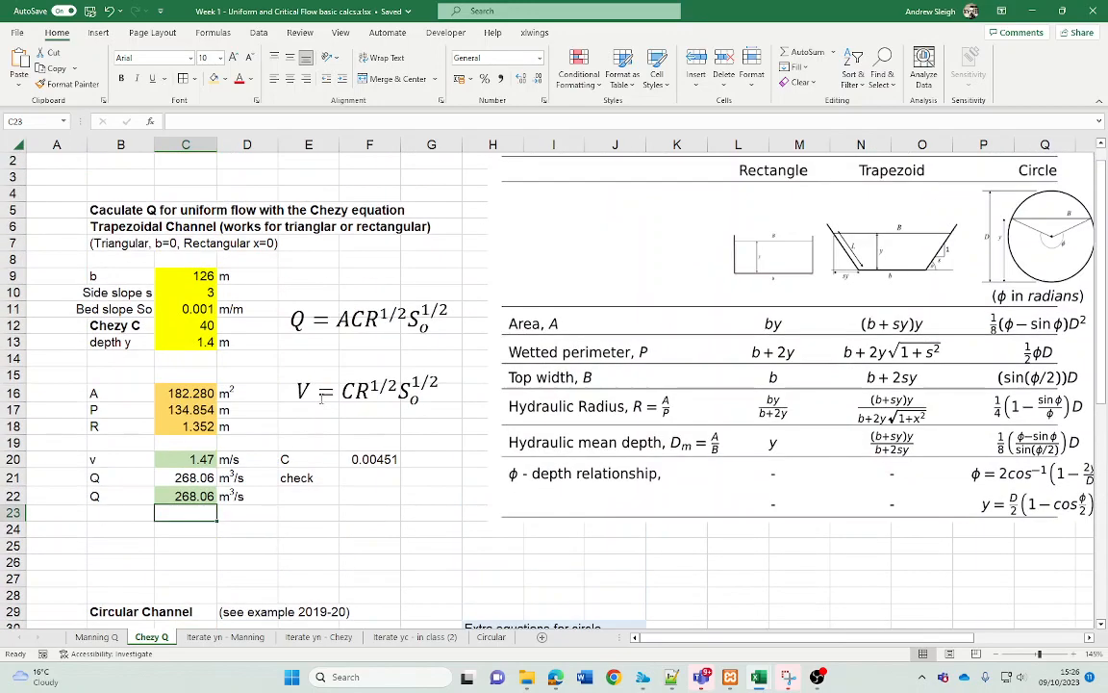
left_click(362, 327)
left_click(343, 296)
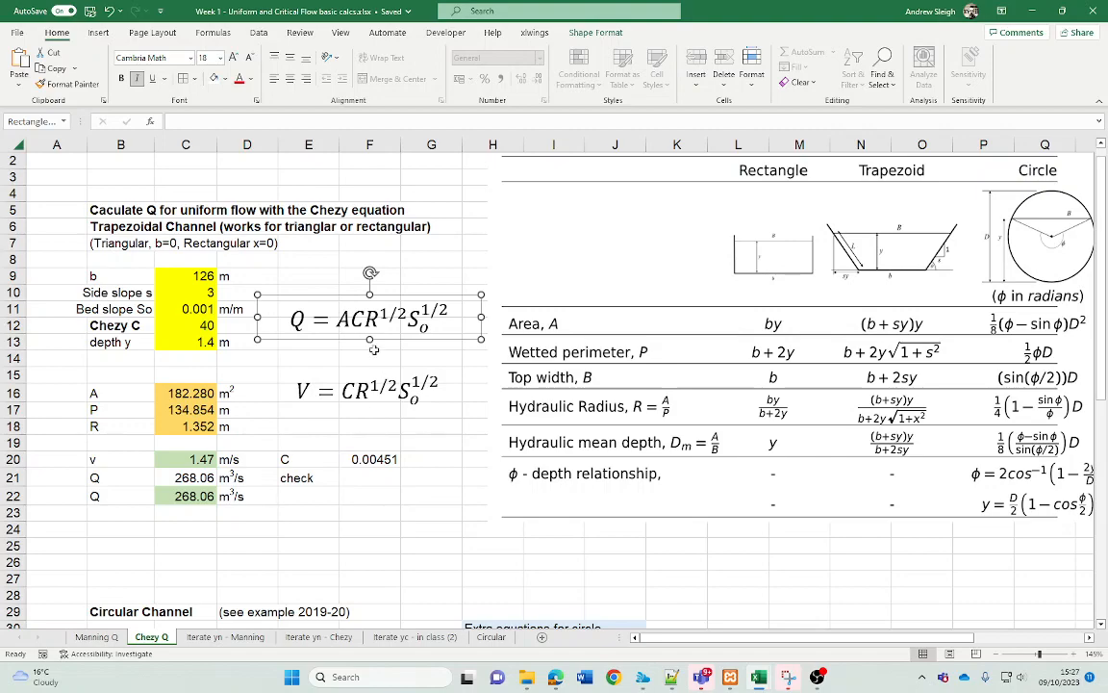
key("ctrl+v")
left_click_drag(348, 340, 342, 595)
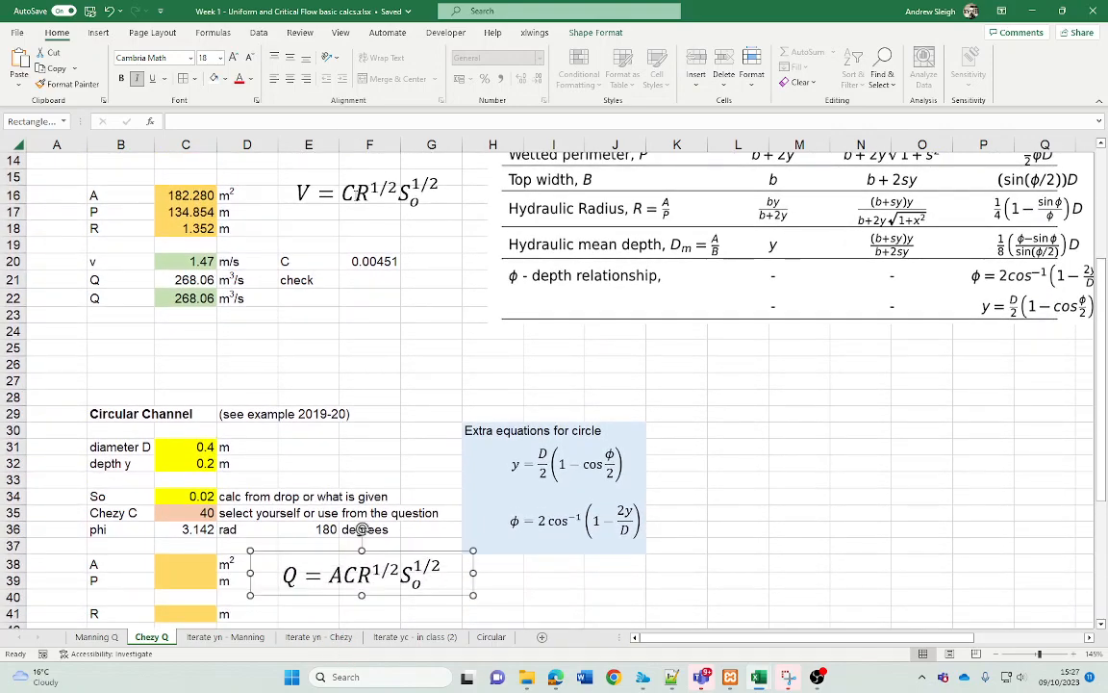
Copy the Chezy velocity equation object to just below the copied discharge equation in the Circular Channel section.
left_click(323, 188)
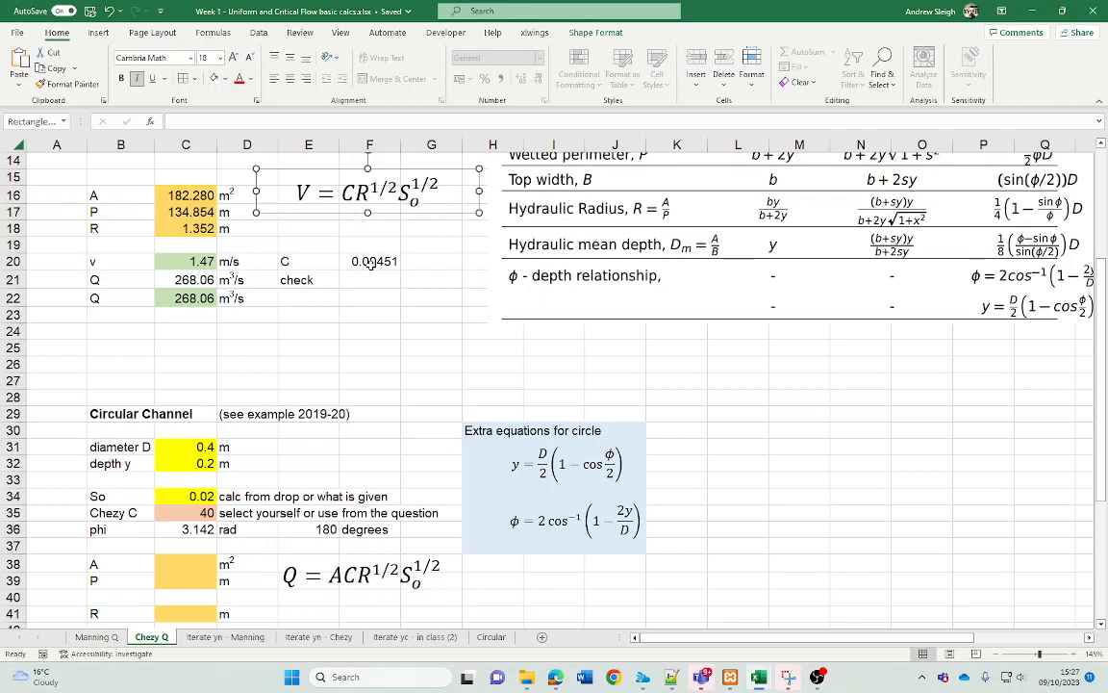
key("ctrl+v")
left_click_drag(397, 214, 381, 566)
left_click(553, 529)
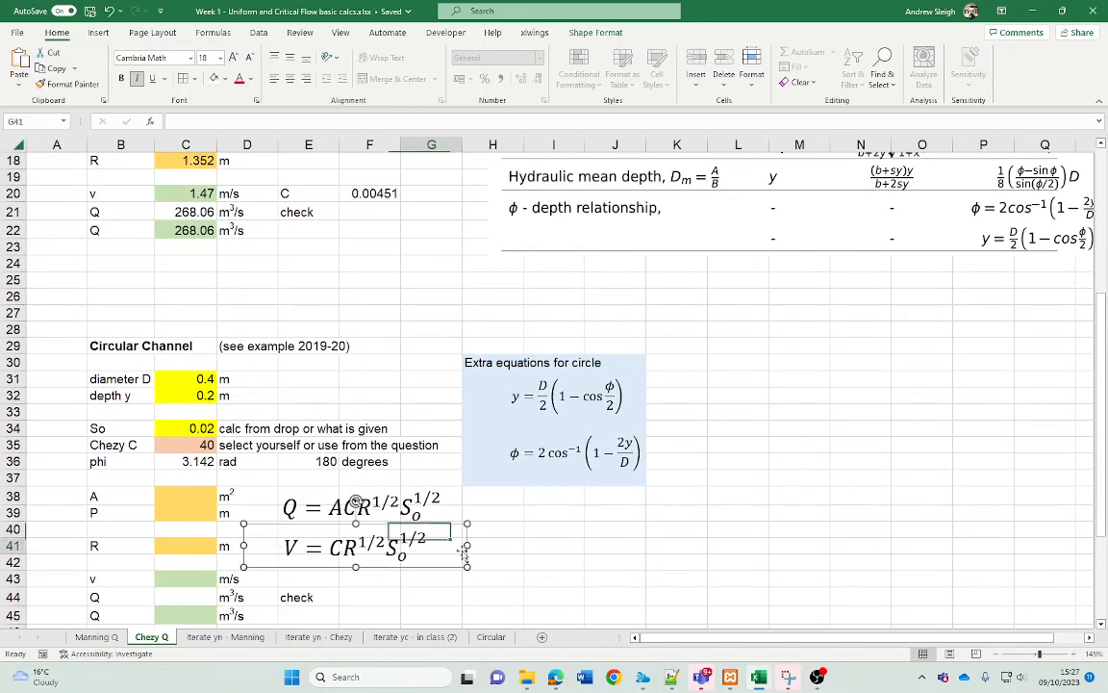
left_click(183, 494)
scroll(191, 493, "down", 3)
scroll(188, 388, "up", 1)
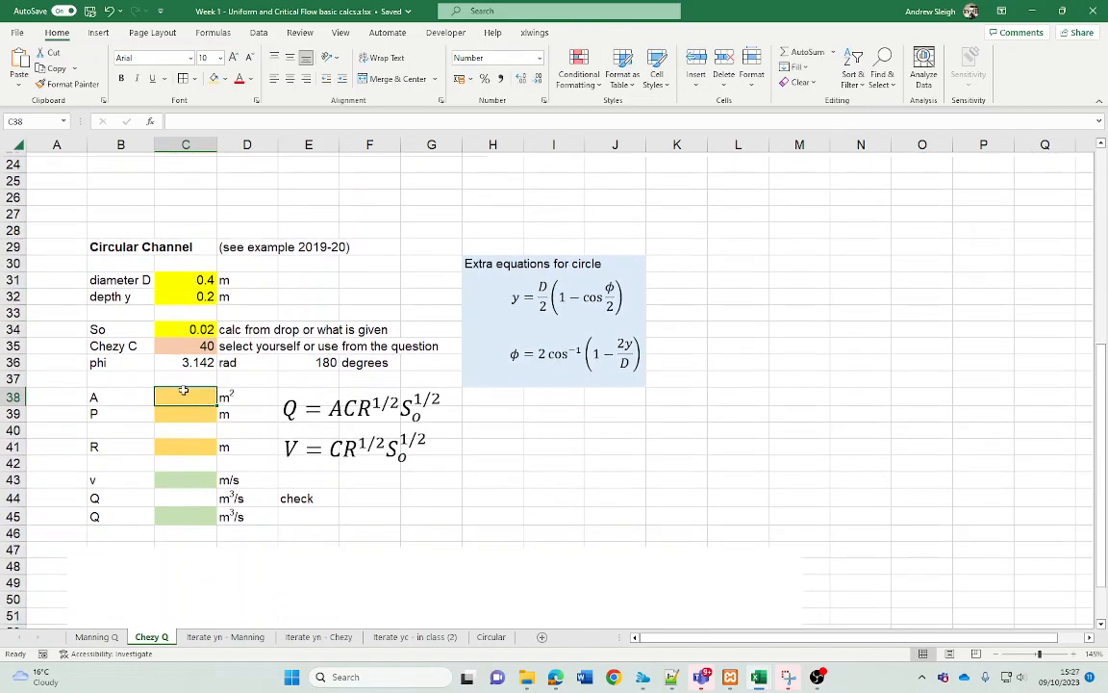
type("=")
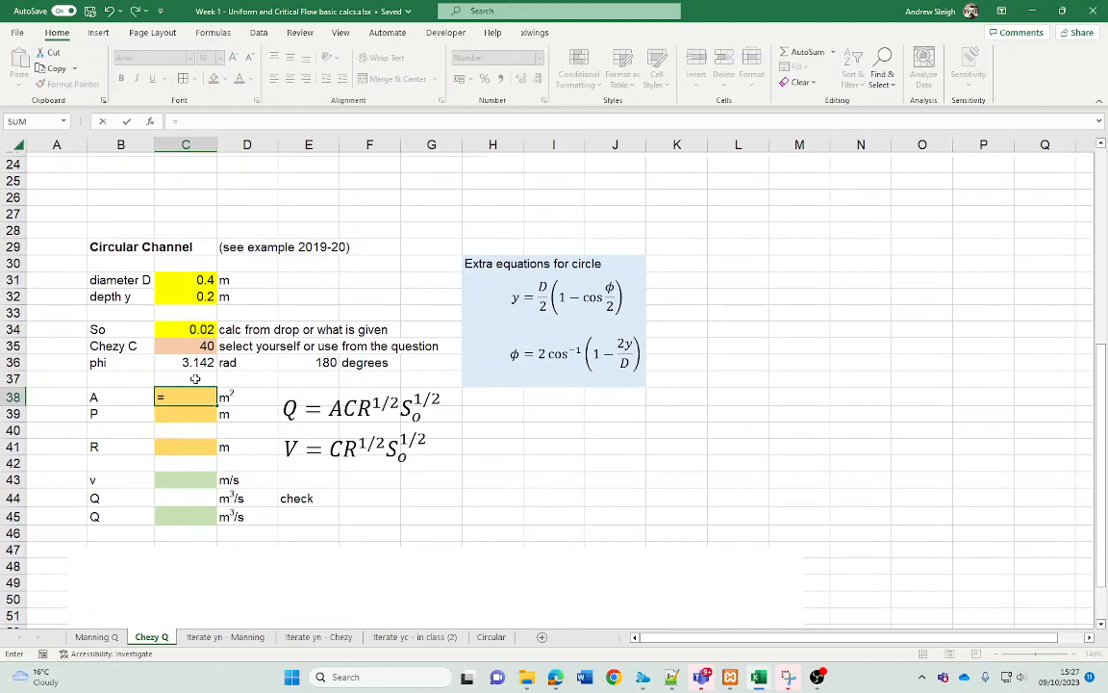
key("Escape")
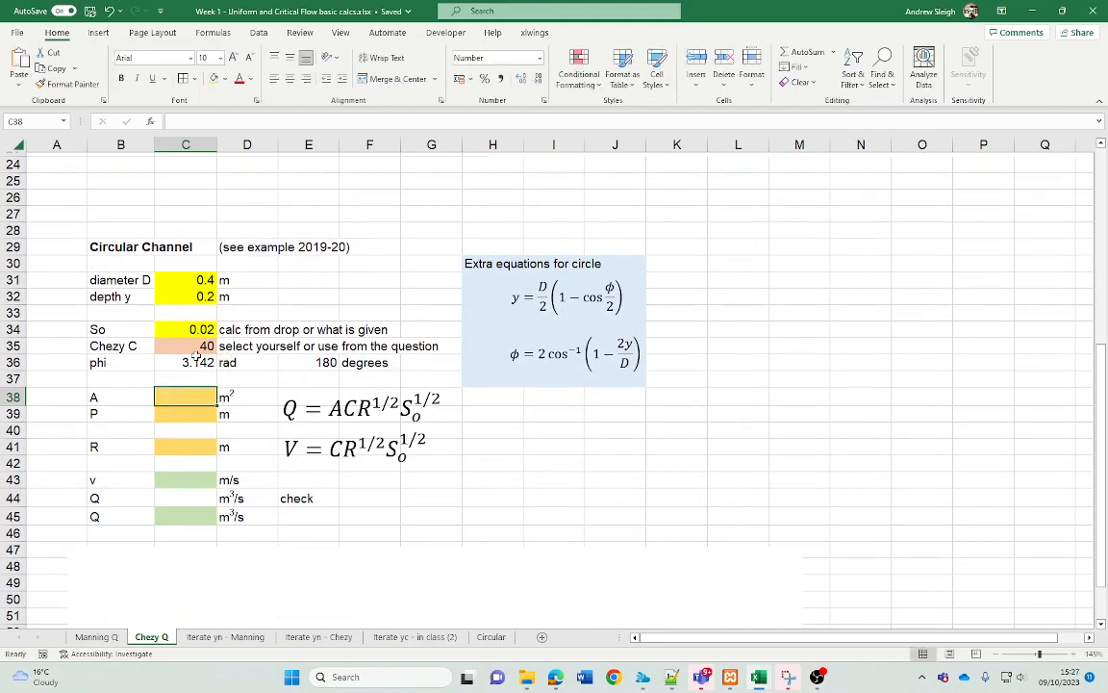
Compare the circular channel's phi formula in C36 with the inverse-cosine phi equation in the extra equations for circle.
left_click(190, 360)
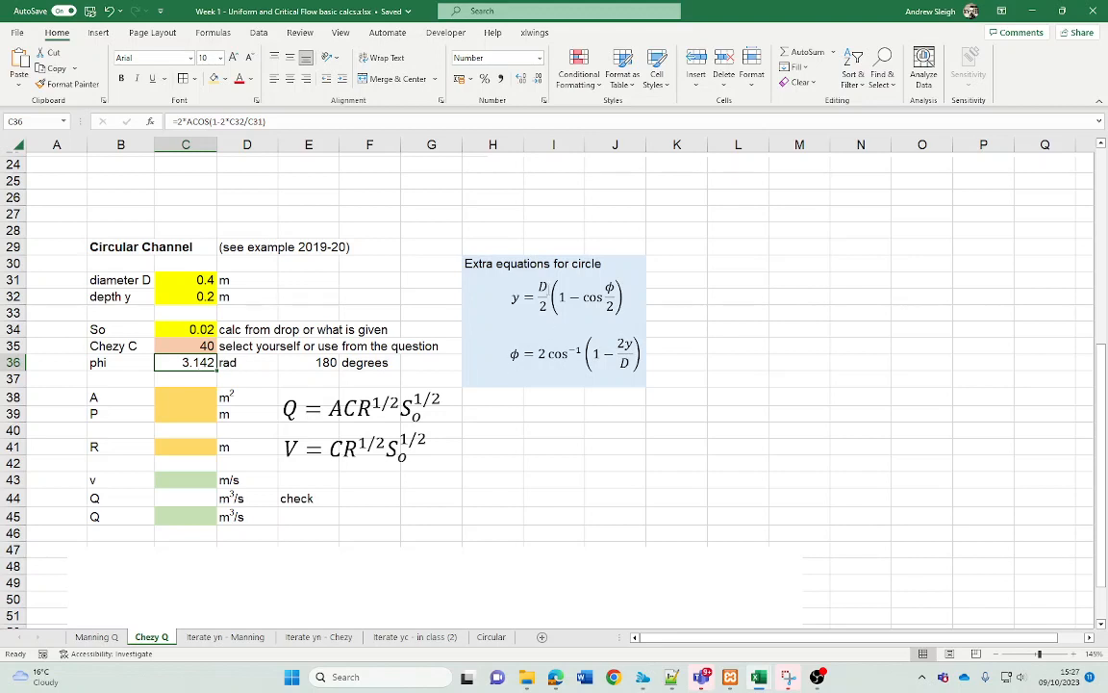
left_click(497, 266)
left_click(549, 356)
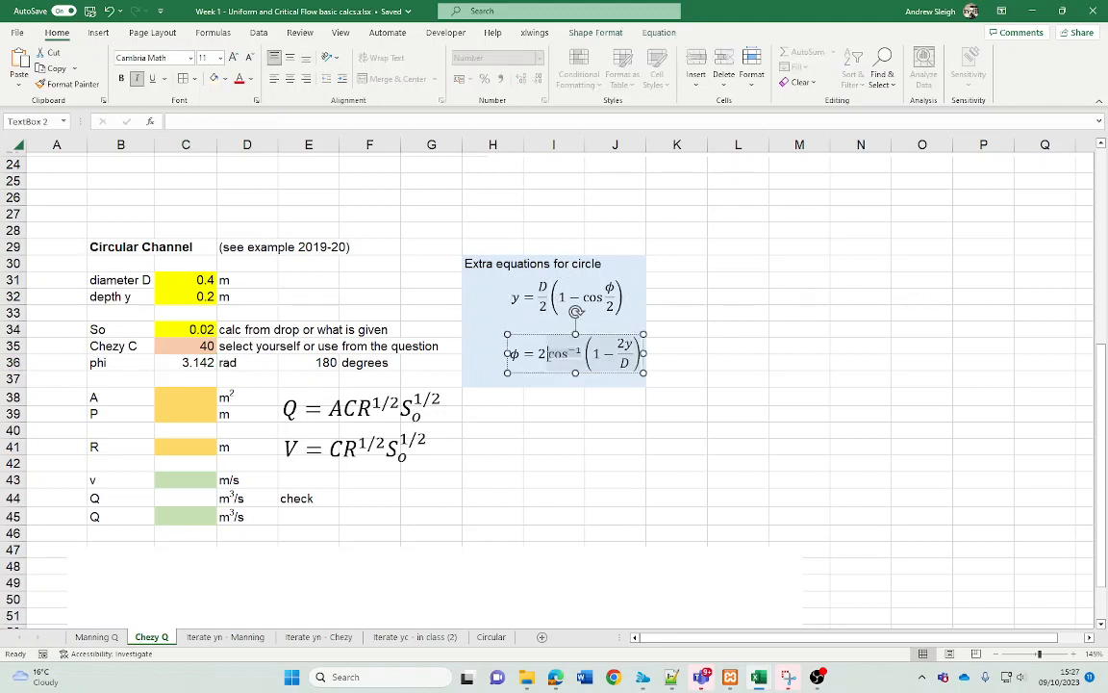
left_click(535, 338)
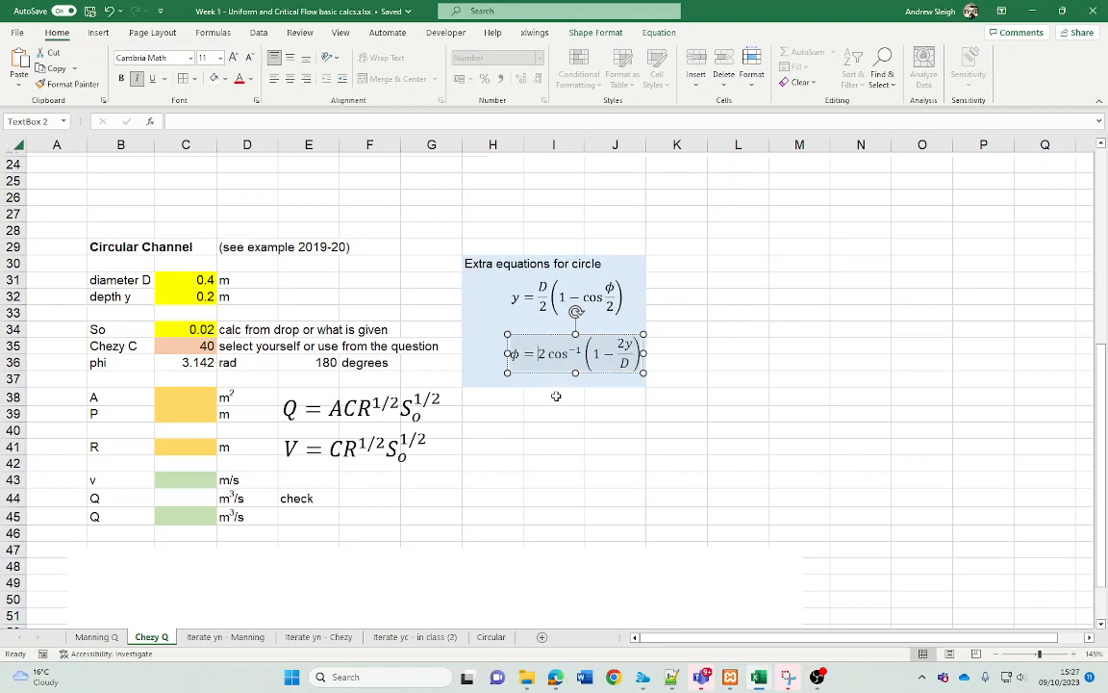
left_click(178, 362)
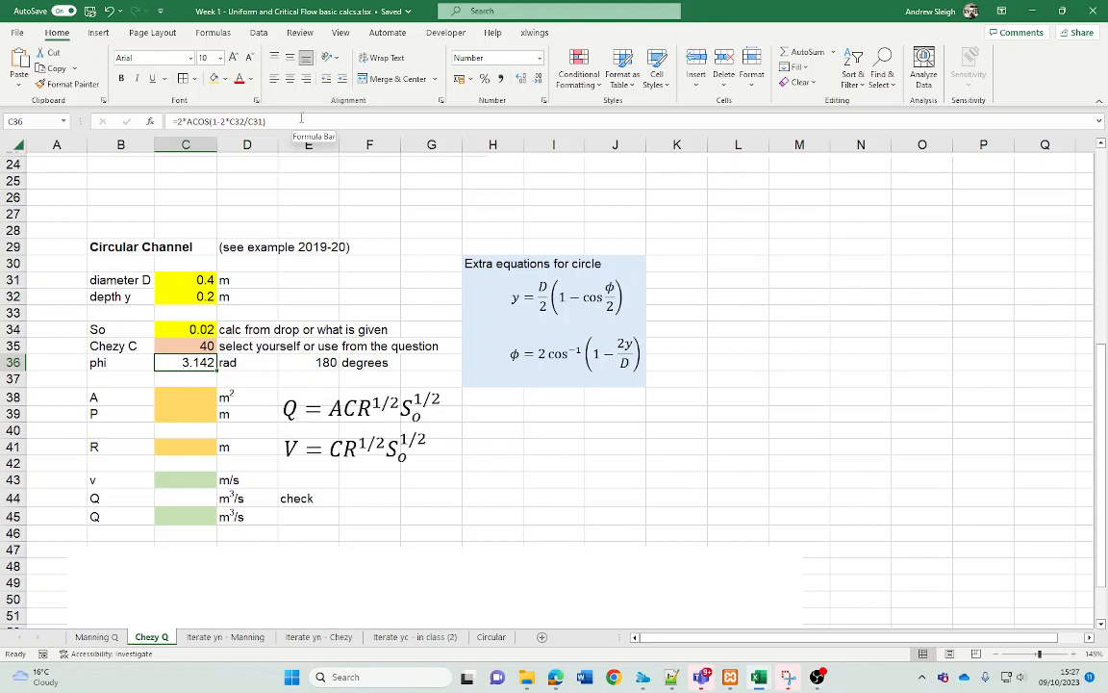
left_click(306, 378)
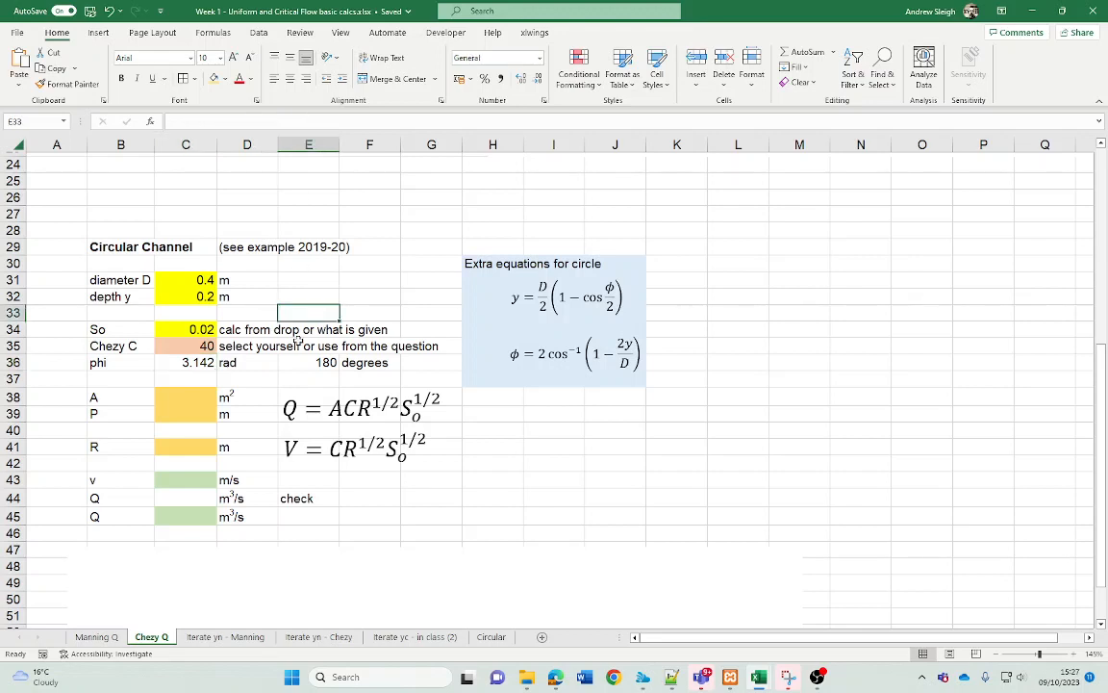
Copy the circle geometry table picture from Manning Q to Chezy Q and place it beside the circular channel data, over the extra circle equations.
left_click(196, 393)
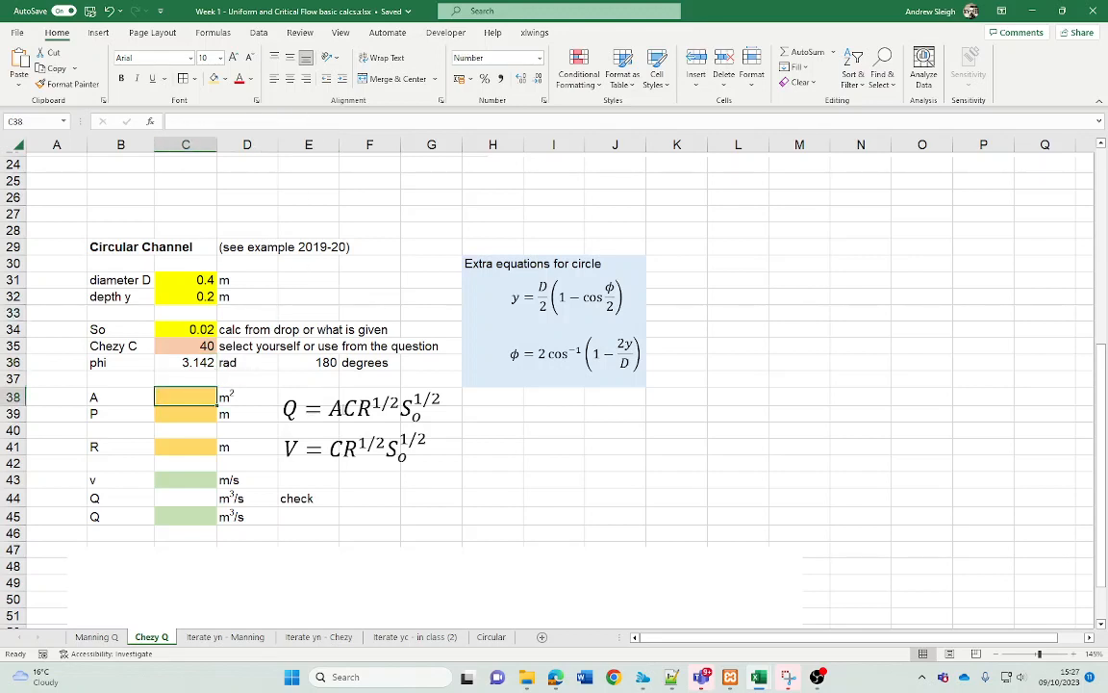
scroll(326, 378, "up", 4)
scroll(362, 420, "up", 1)
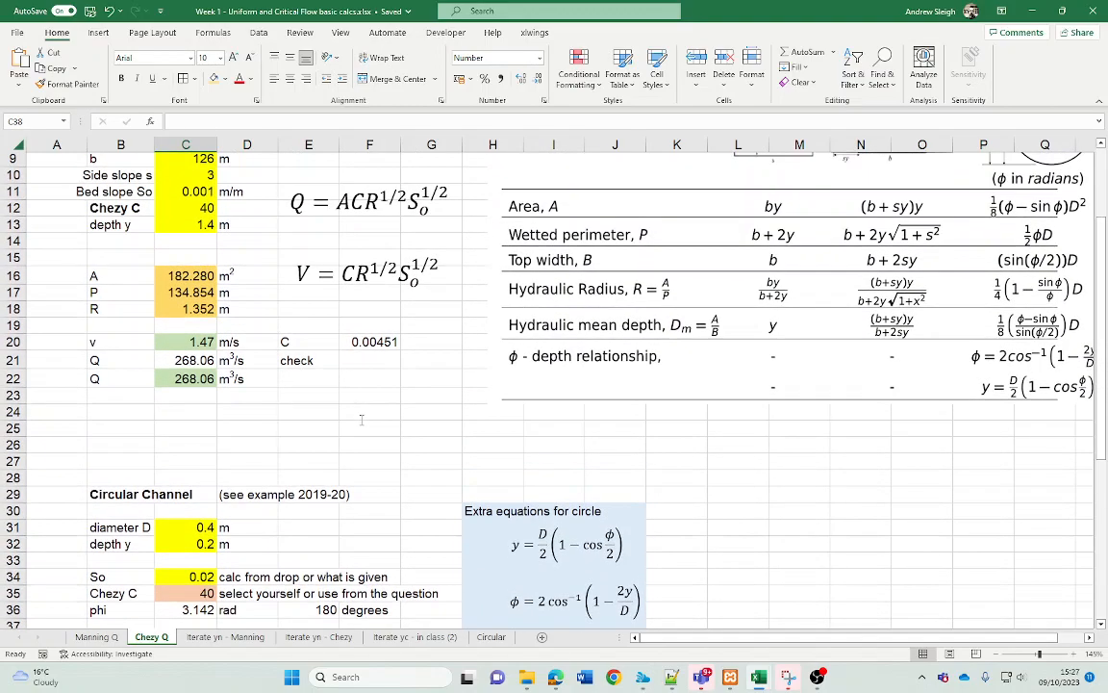
scroll(362, 419, "down", 3)
left_click(101, 637)
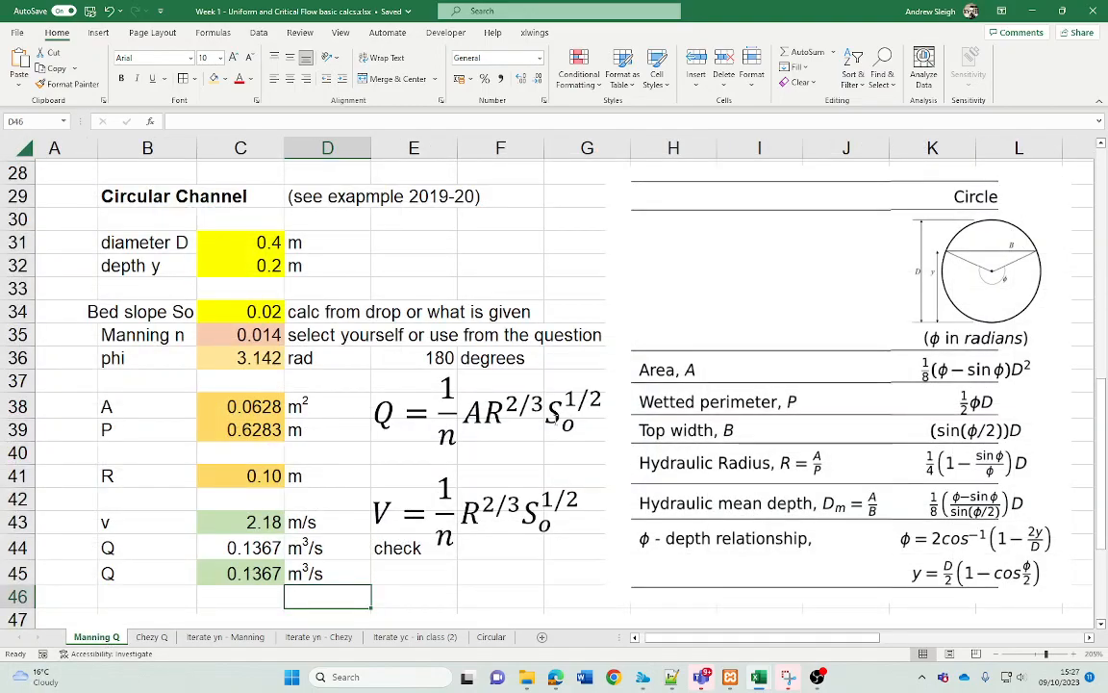
left_click(779, 441)
key("ctrl+c")
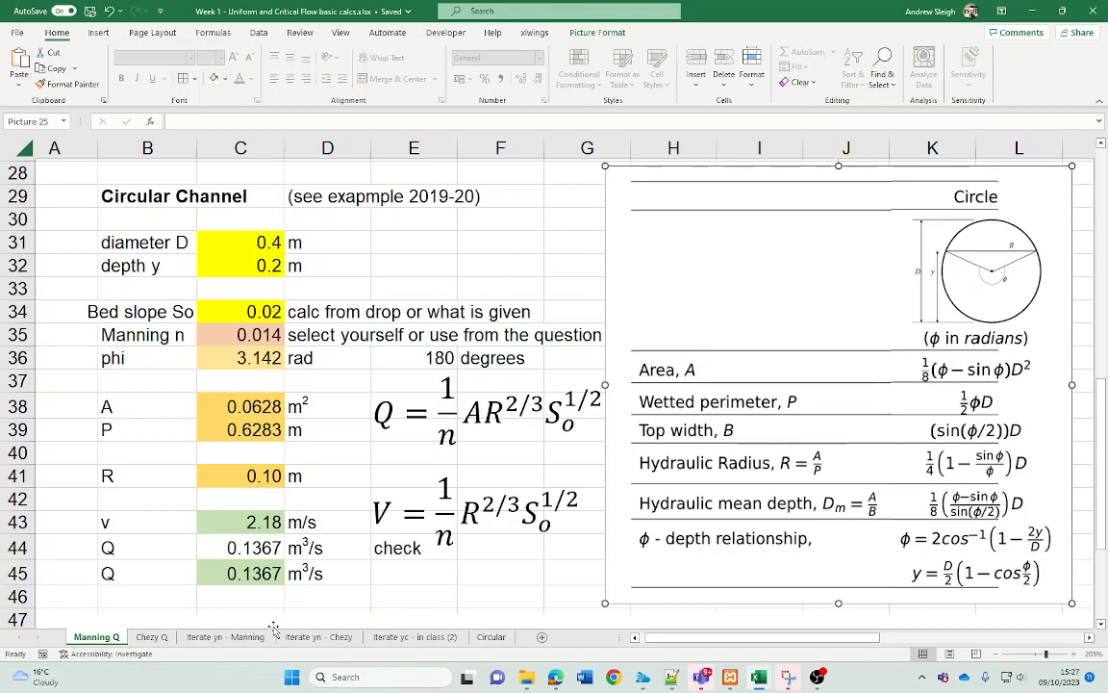
left_click(151, 637)
key("ctrl+v")
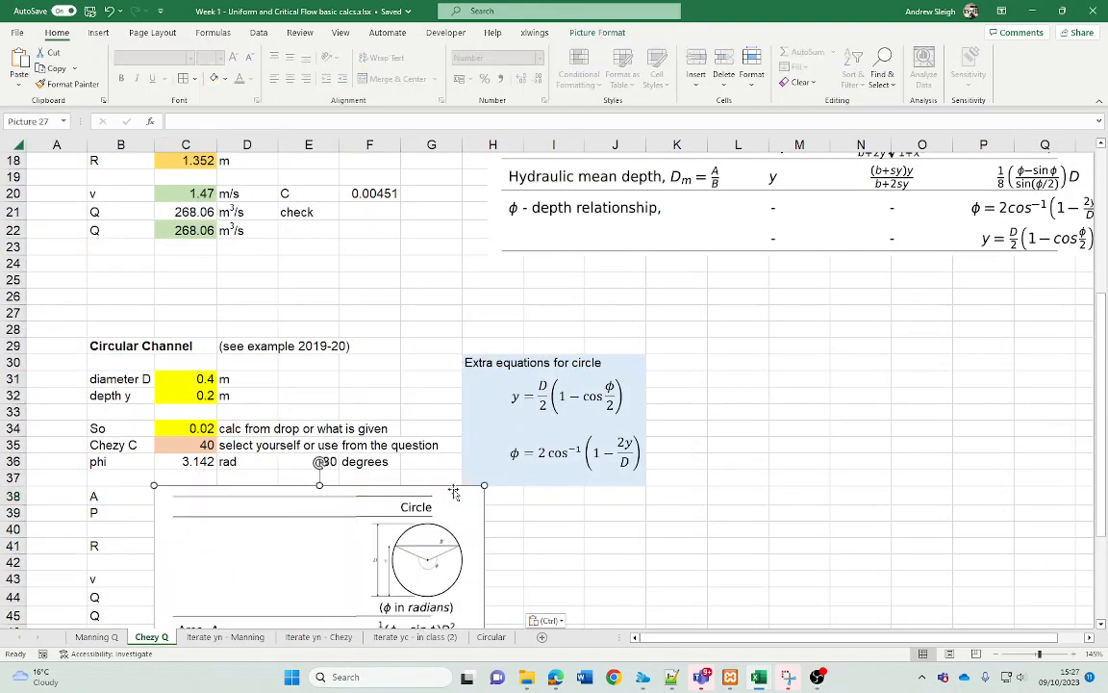
left_click_drag(375, 499, 679, 332)
Calculate the circular channel's flow area A in C38 with =(C36-SIN(C36))*C31^2/8.
left_click(198, 493)
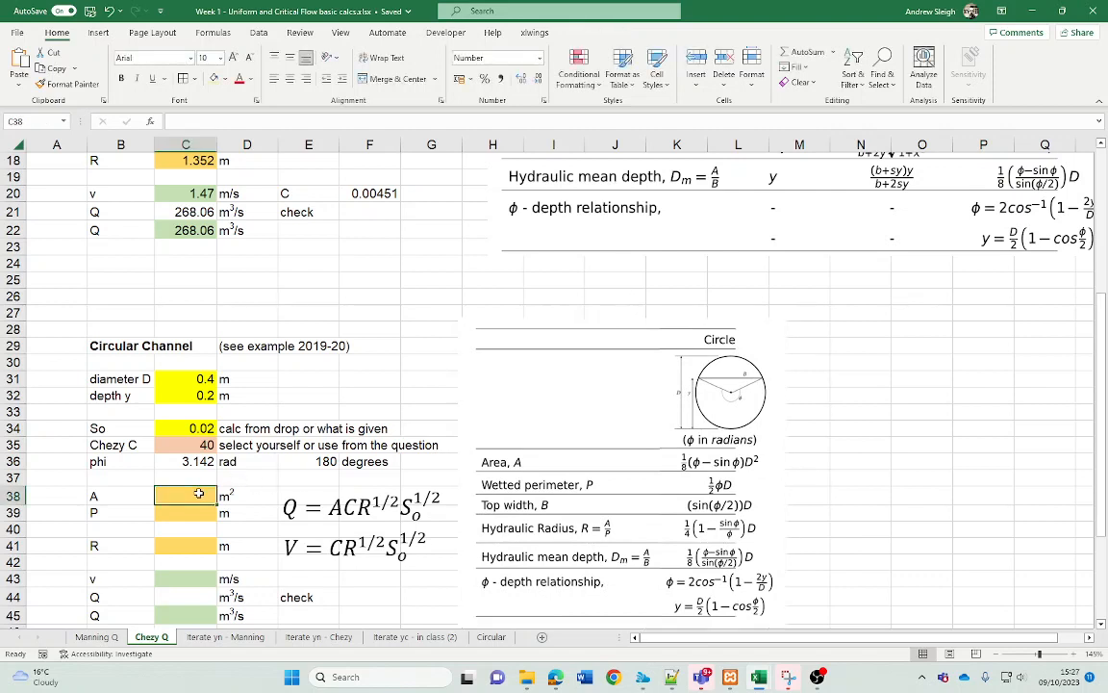
type("=")
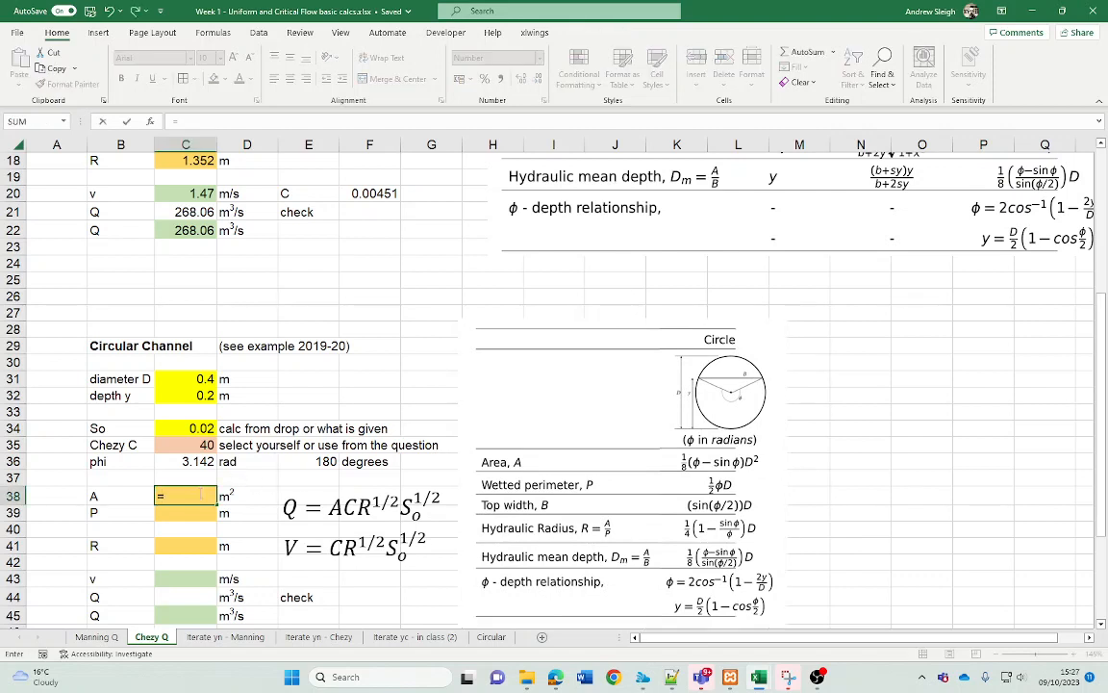
type("(")
left_click(202, 462)
type("-")
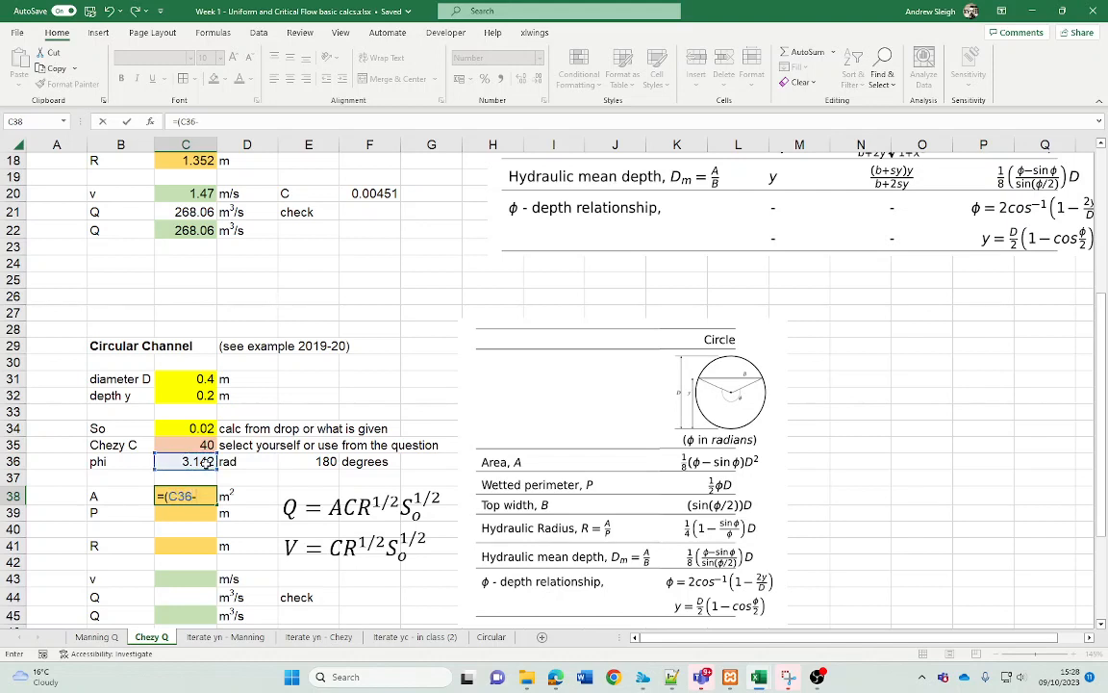
type("sin(")
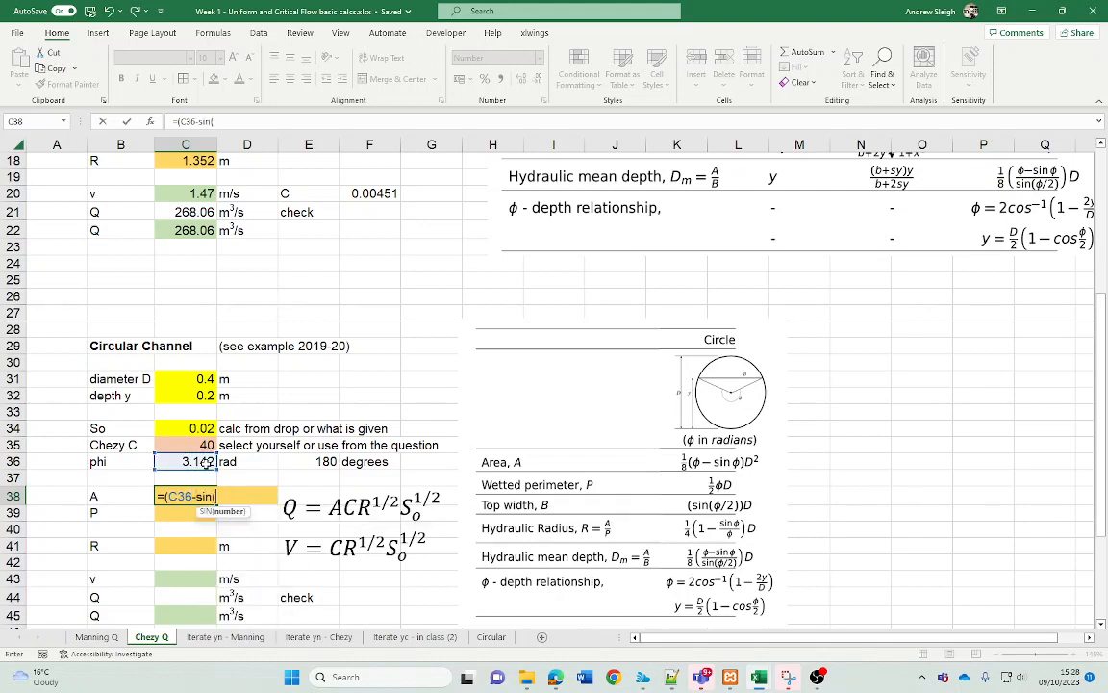
left_click(198, 462)
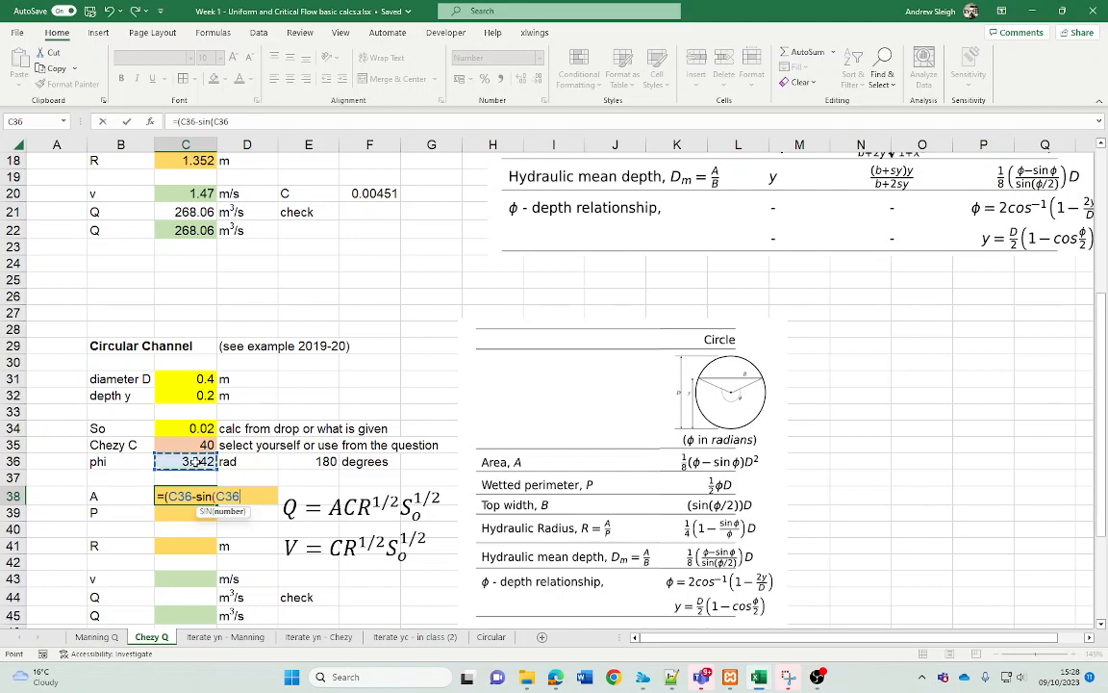
type(")")
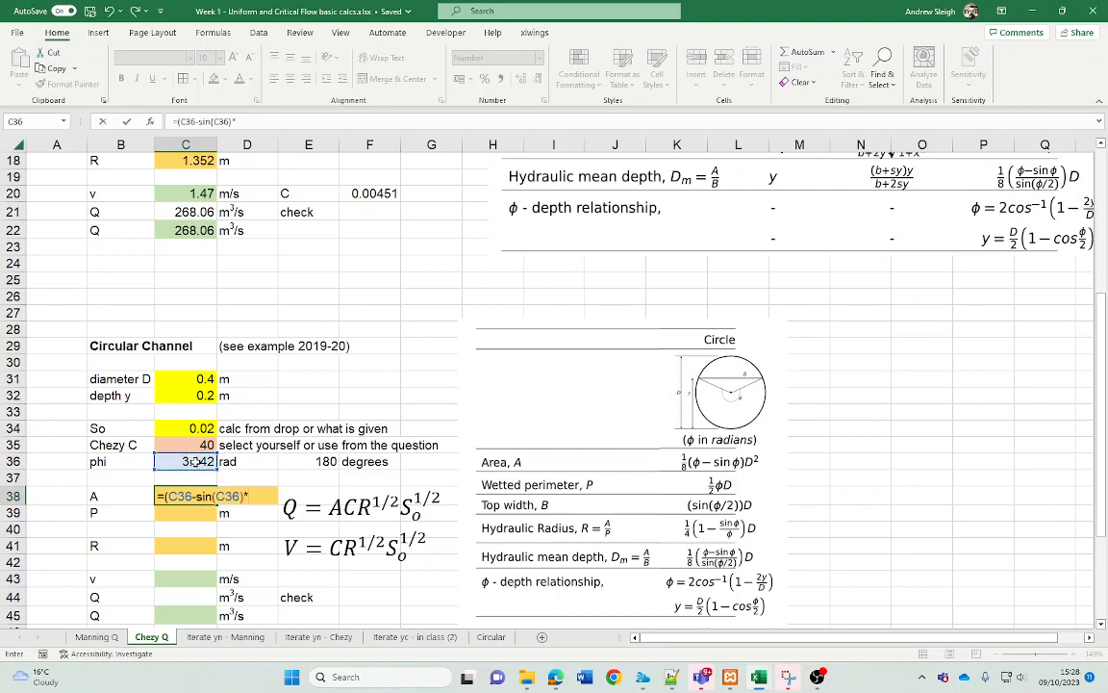
type(")*")
left_click(190, 380)
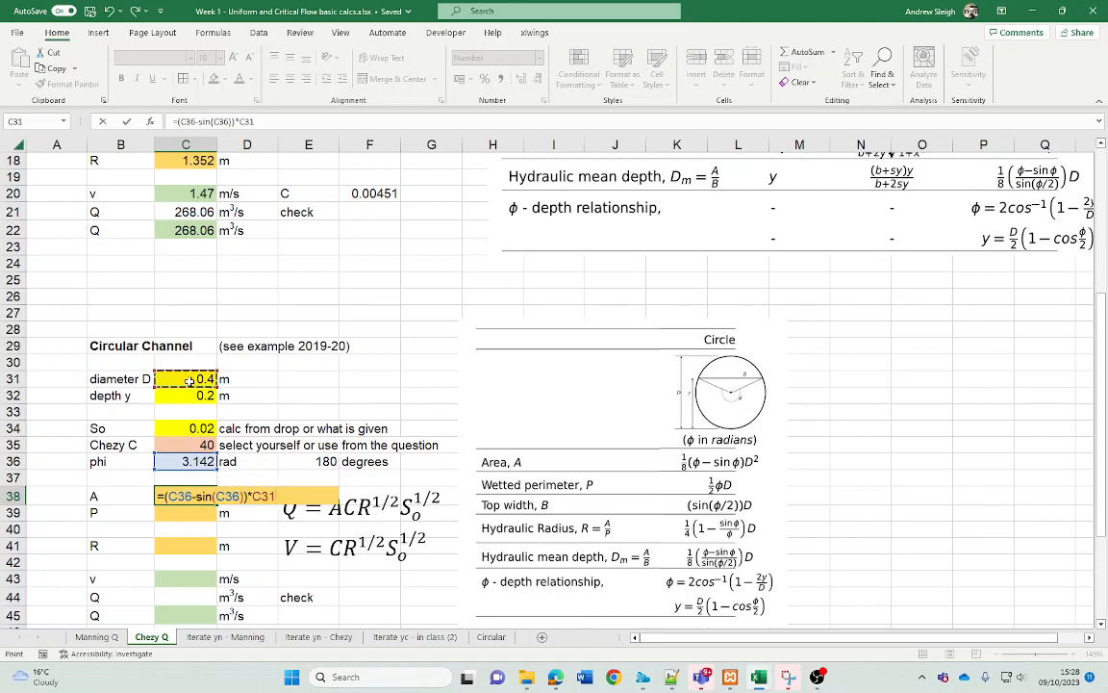
type("^2/8")
key("Return")
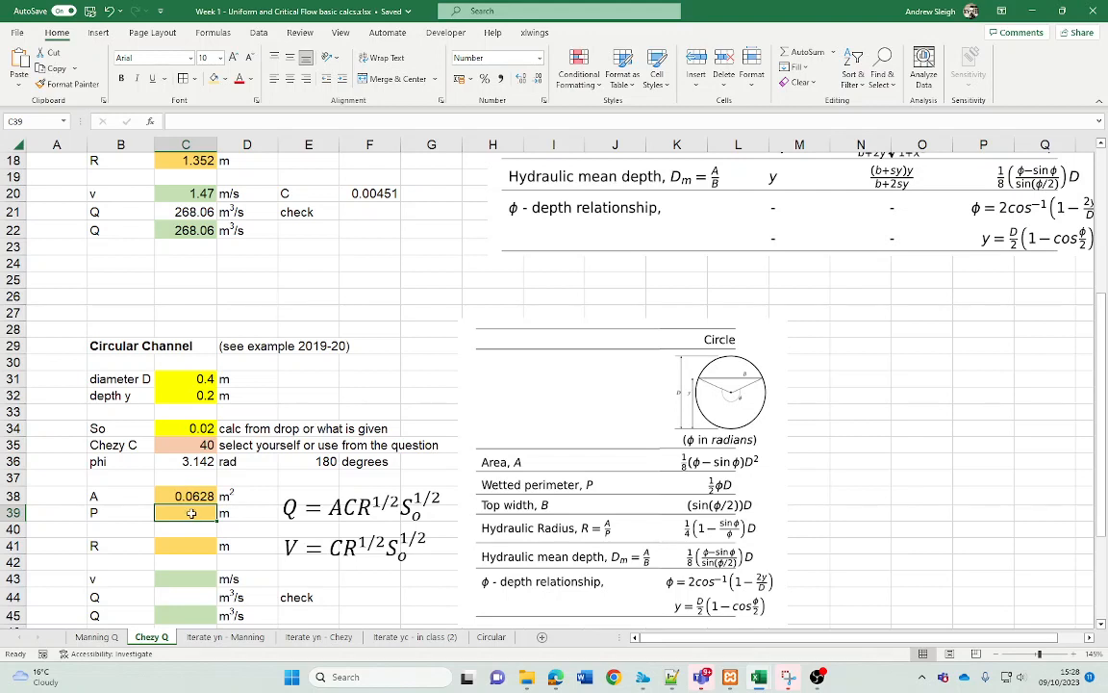
left_click(198, 461)
type("=")
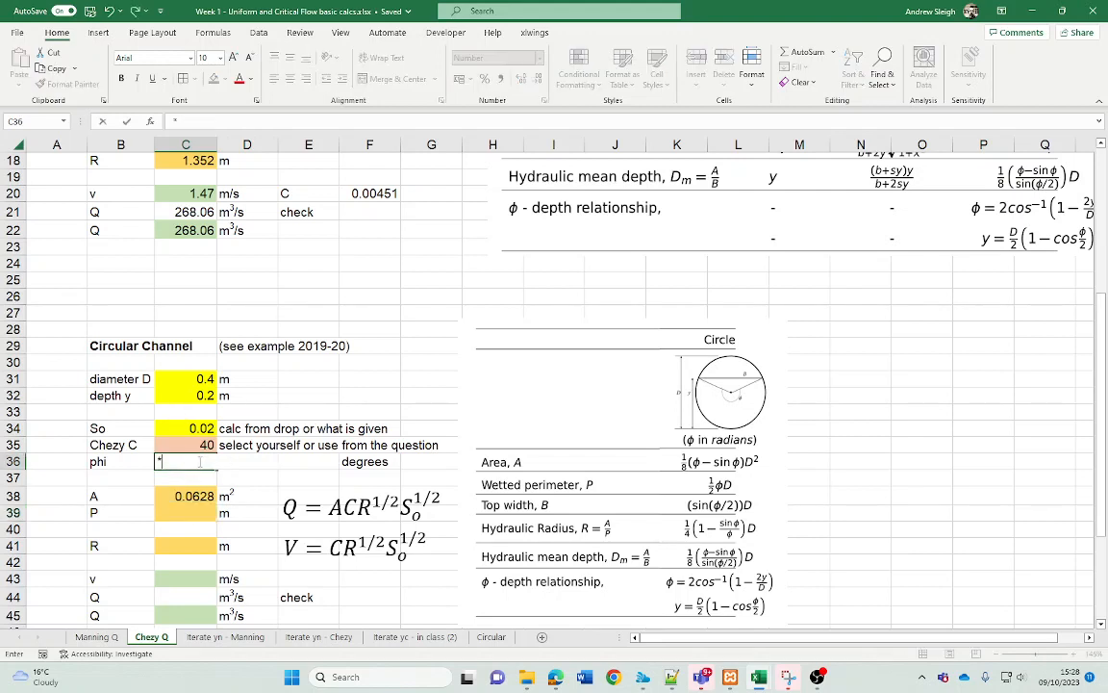
key("Escape")
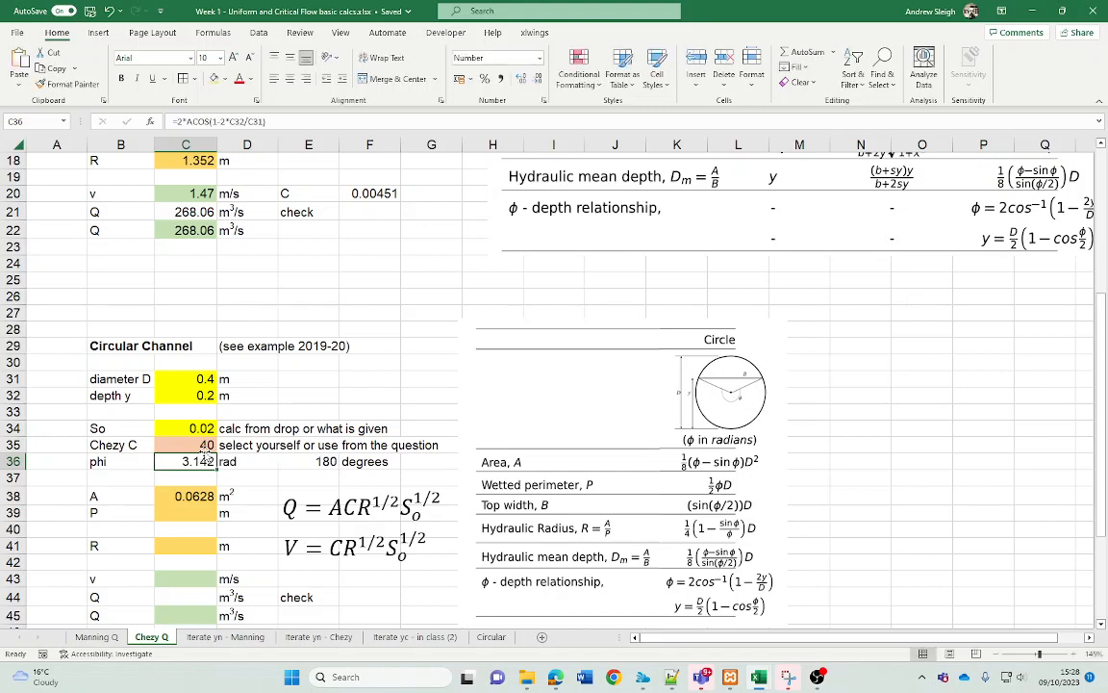
Calculate the circular channel's wetted perimeter P in C39 with =C36*C31/2.
left_click(198, 517)
type("=")
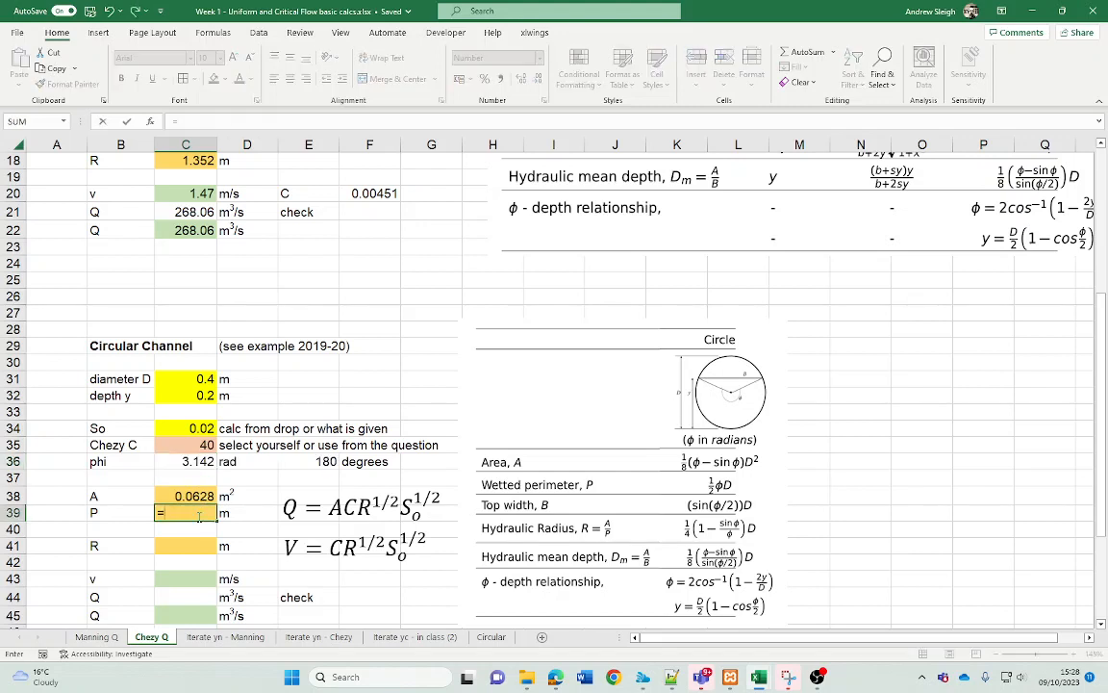
left_click(197, 462)
type("*")
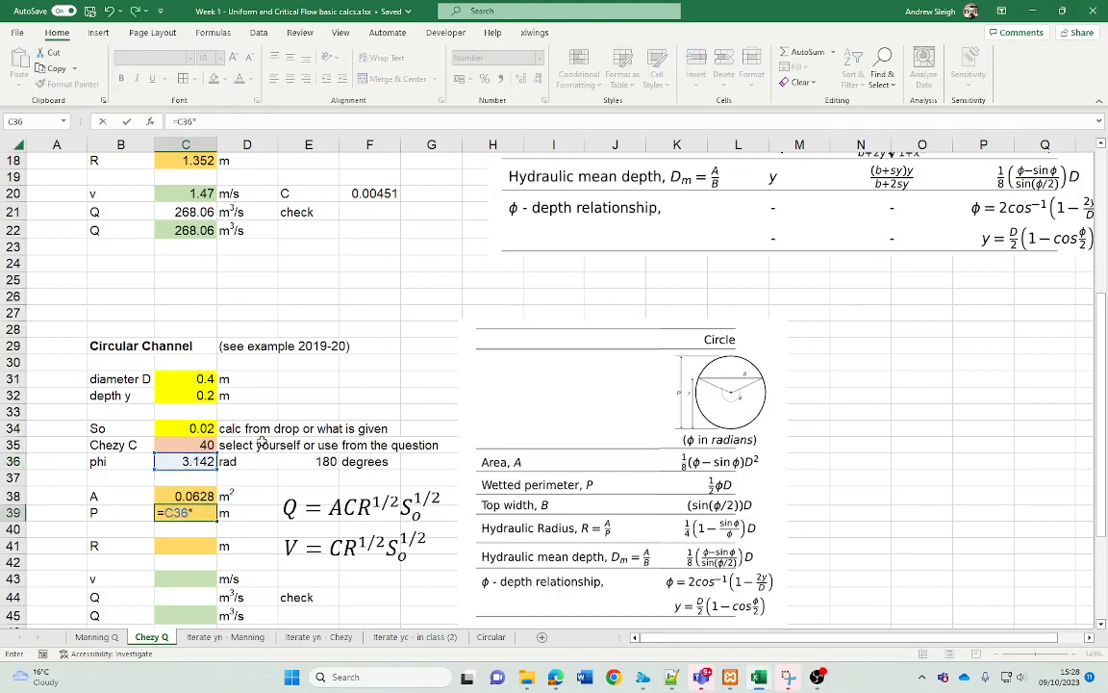
left_click(196, 378)
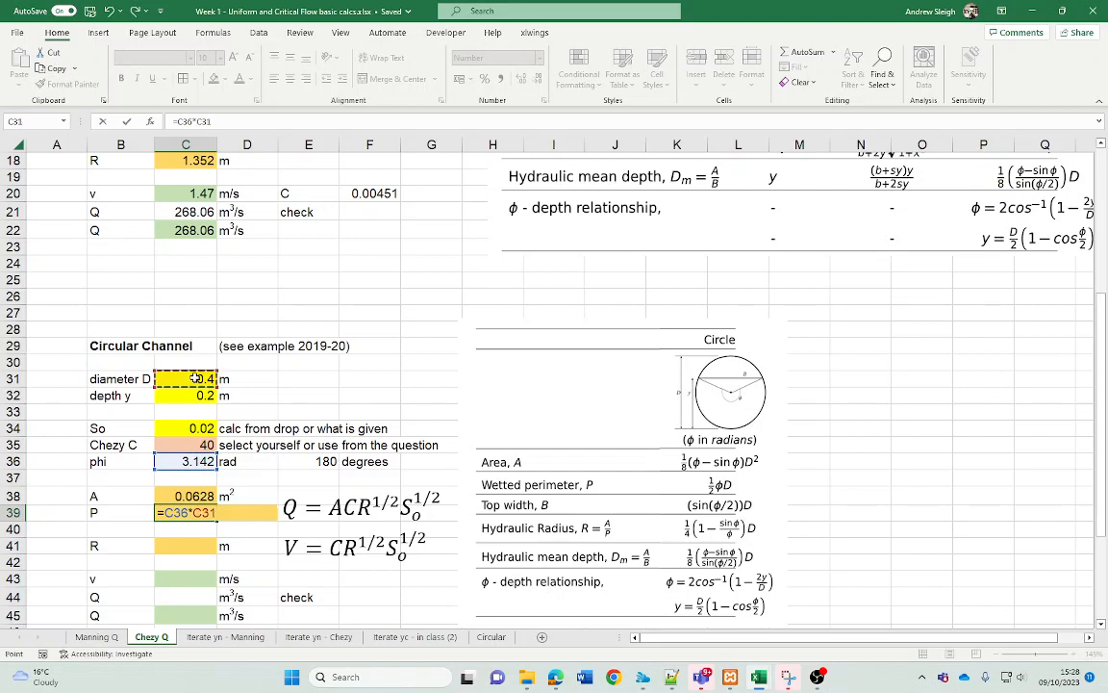
type("/2")
key("Return")
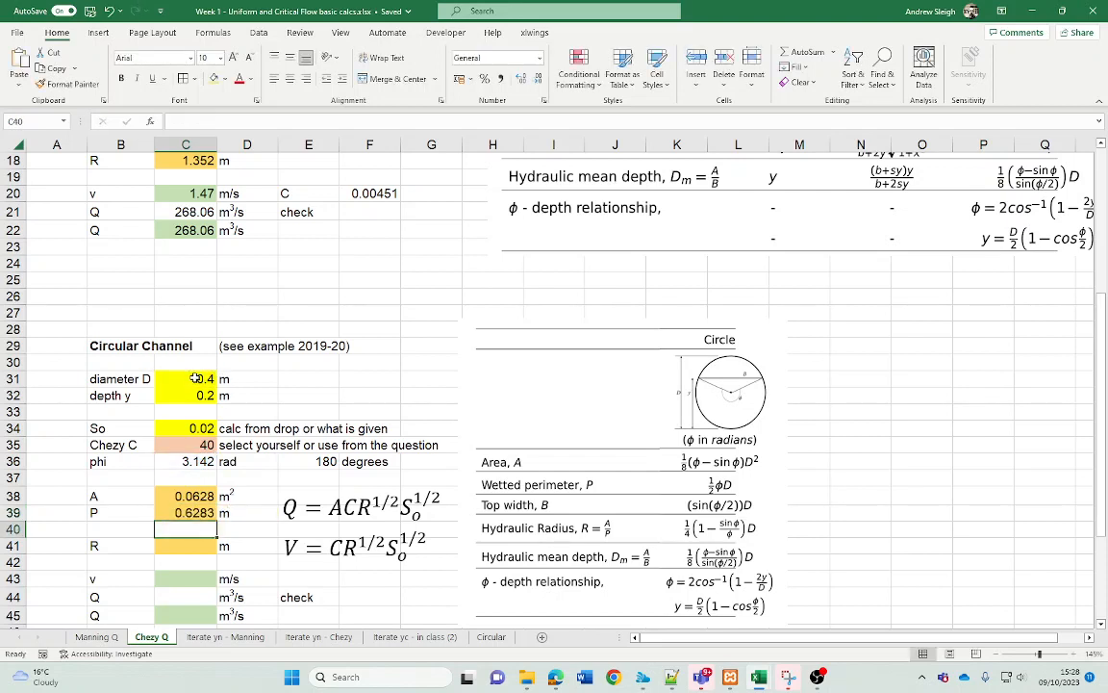
Enter =C38/C40 in C41 as the circular channel's hydraulic radius R.
left_click(191, 544)
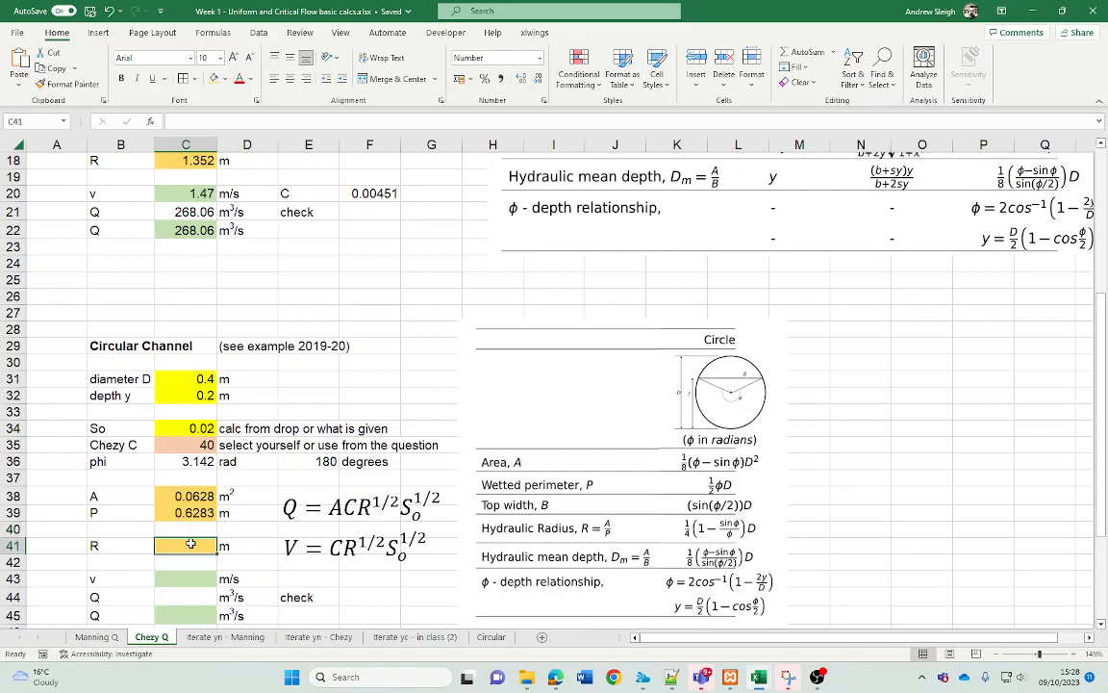
type("=")
left_click(189, 494)
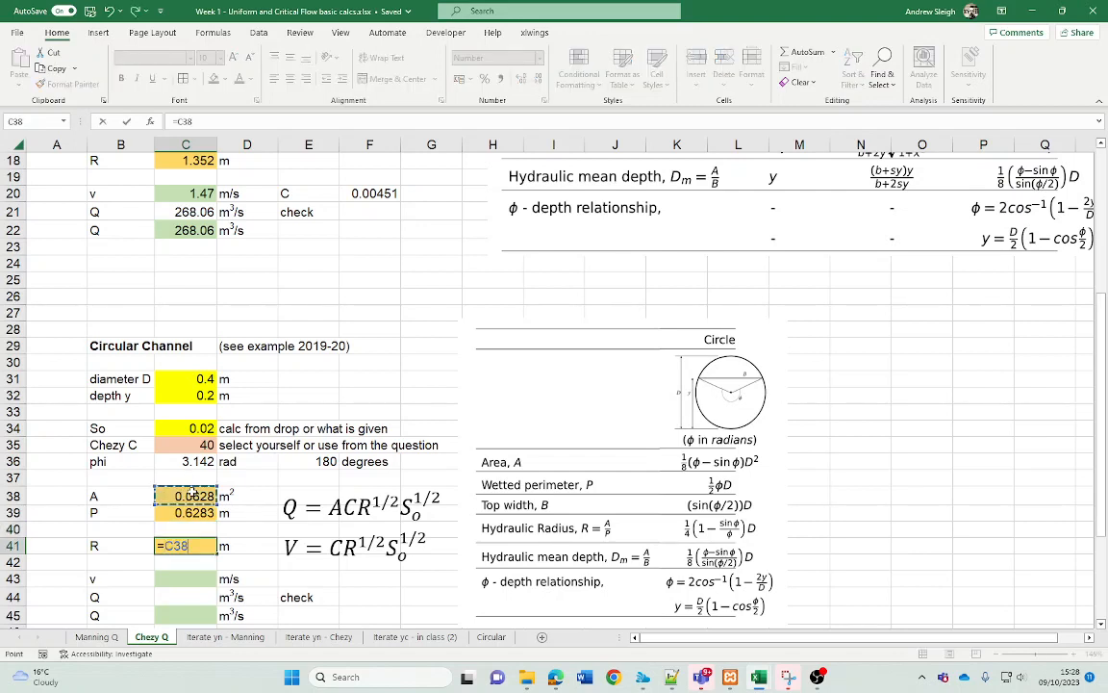
type("/")
left_click(204, 528)
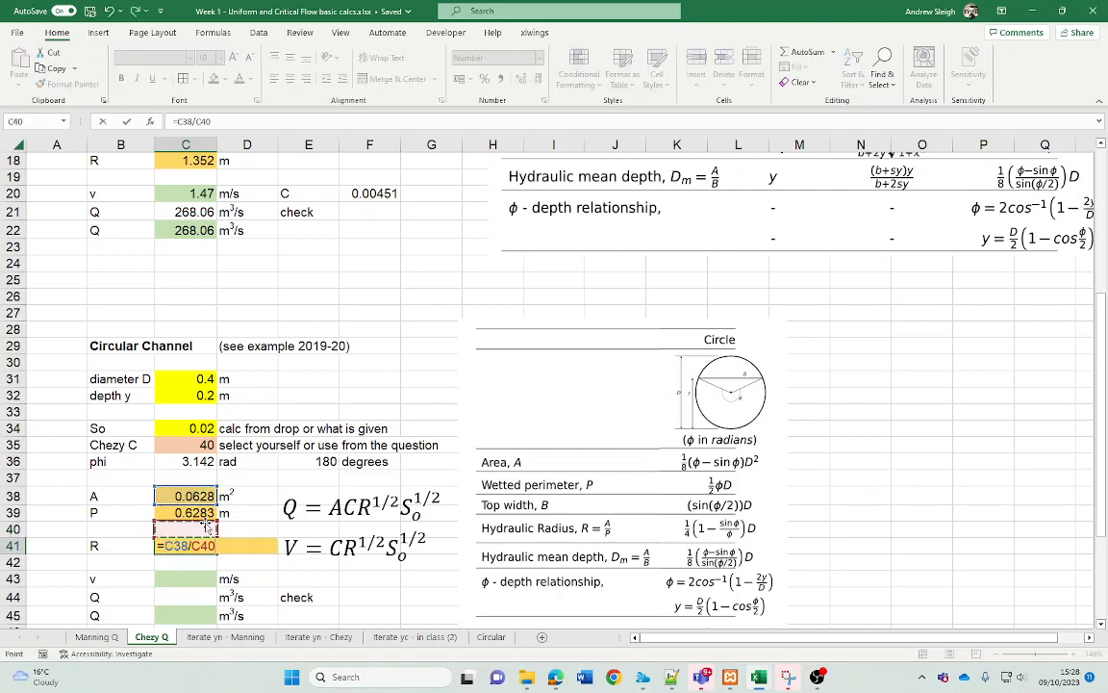
key("Return")
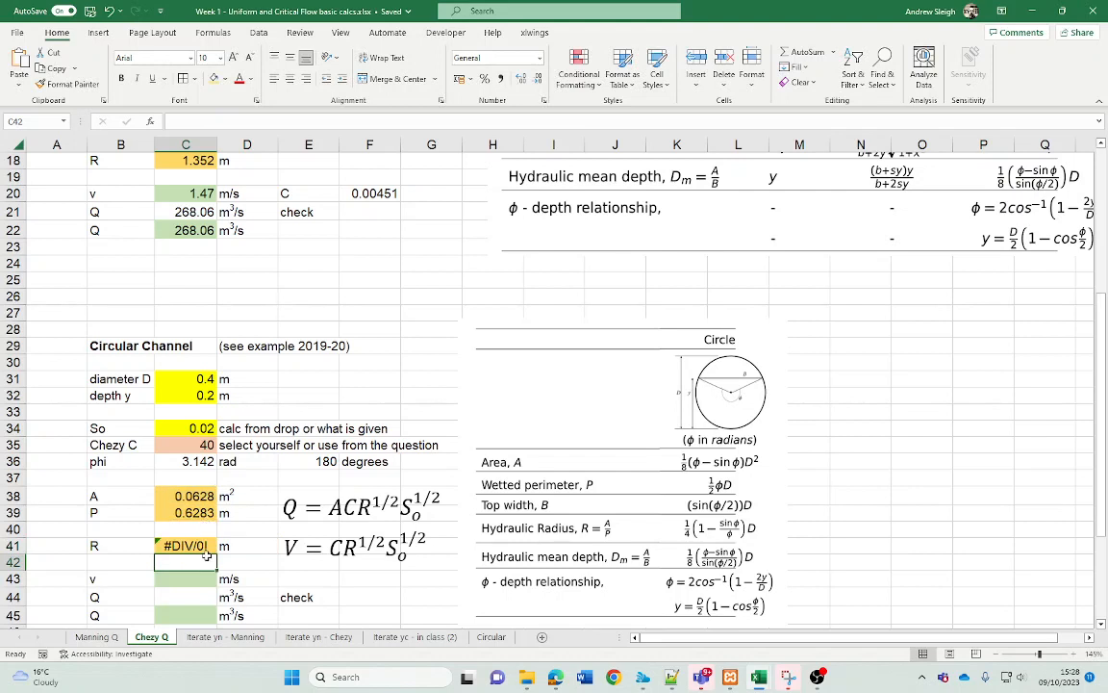
Correct the hydraulic radius formula in C41 so that area C38 is divided by the wetted perimeter in C39.
left_click(197, 546)
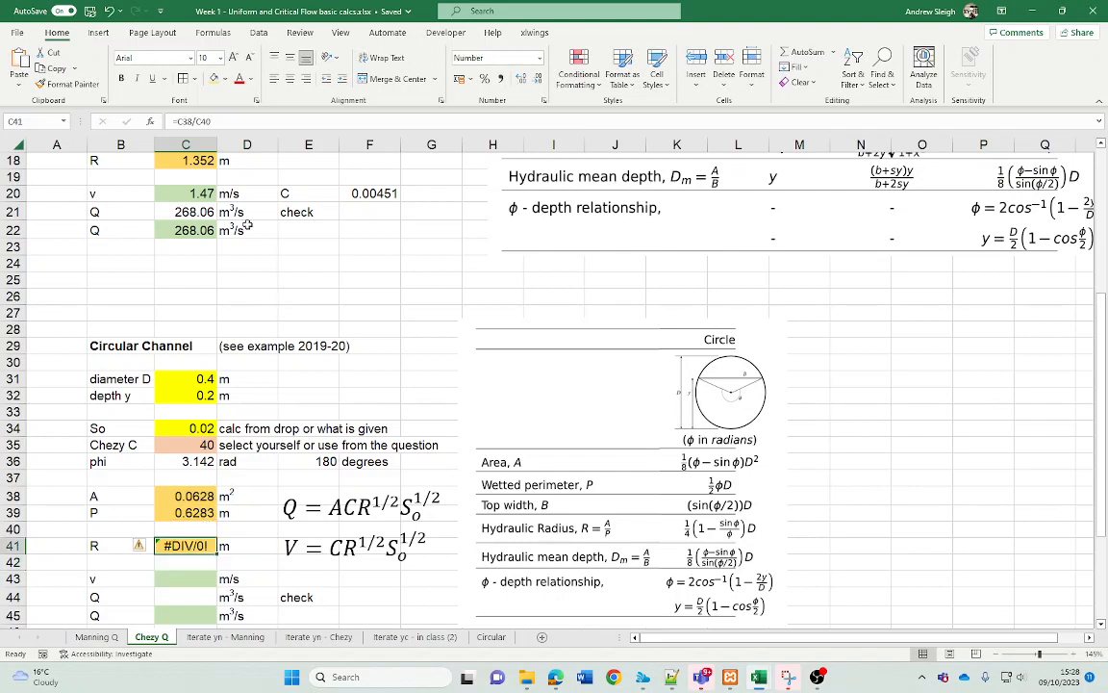
left_click(239, 123)
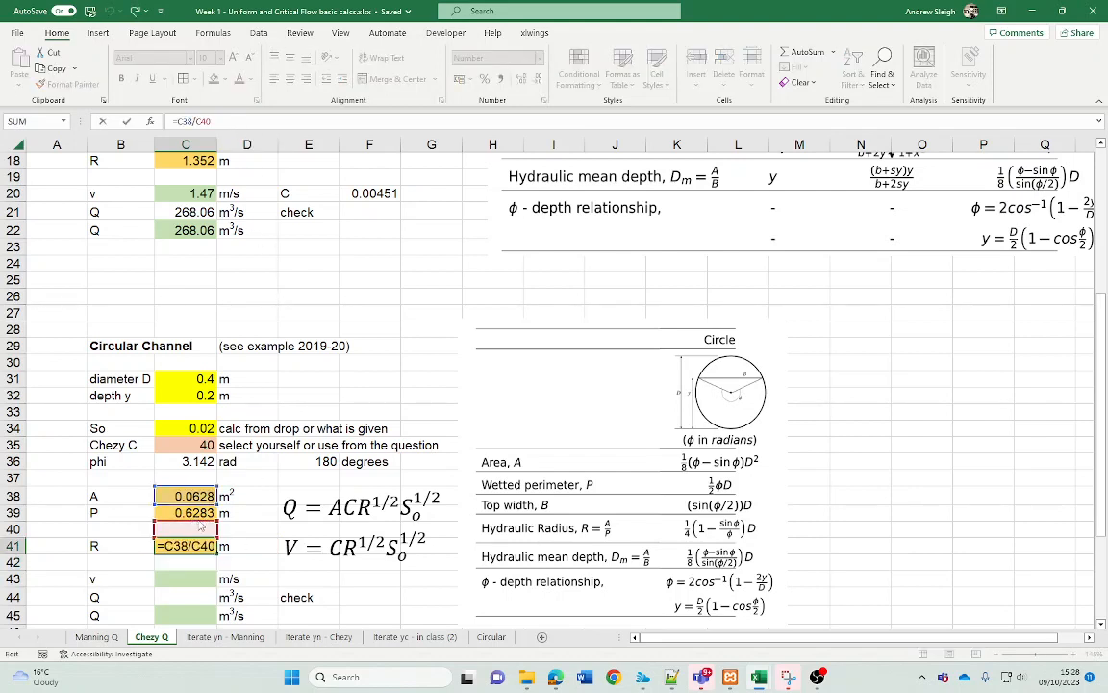
left_click_drag(198, 522, 200, 511)
key("Return")
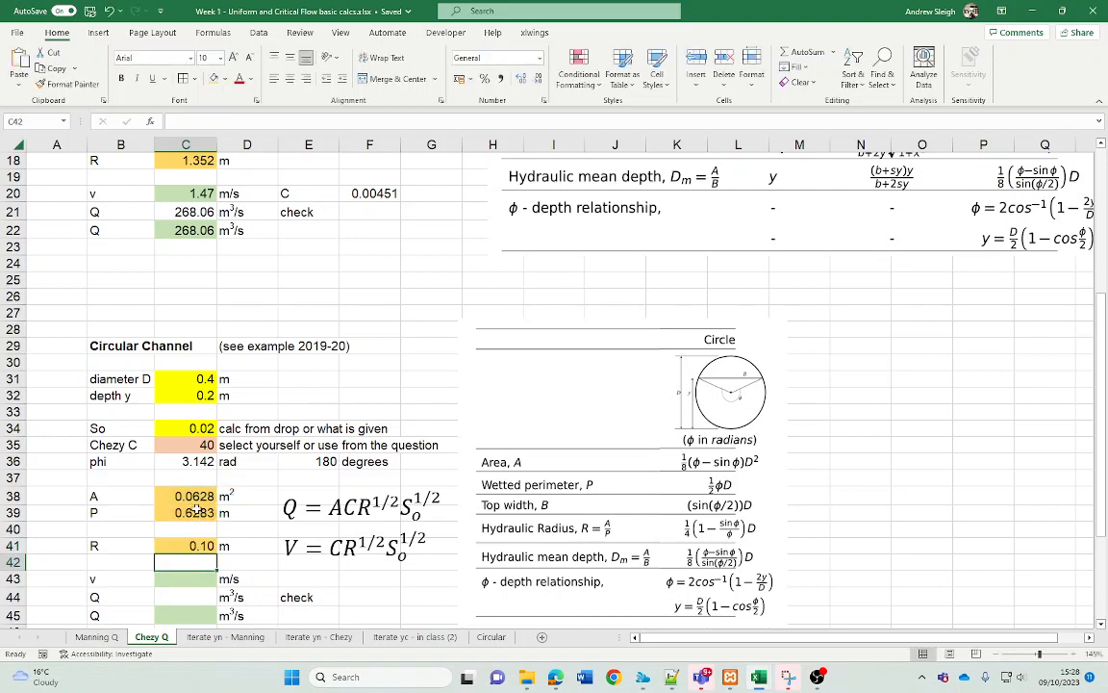
Calculate the circular channel's Chezy velocity v in C43 with =C35*C41^0.5*C34^0.5.
left_click(205, 584)
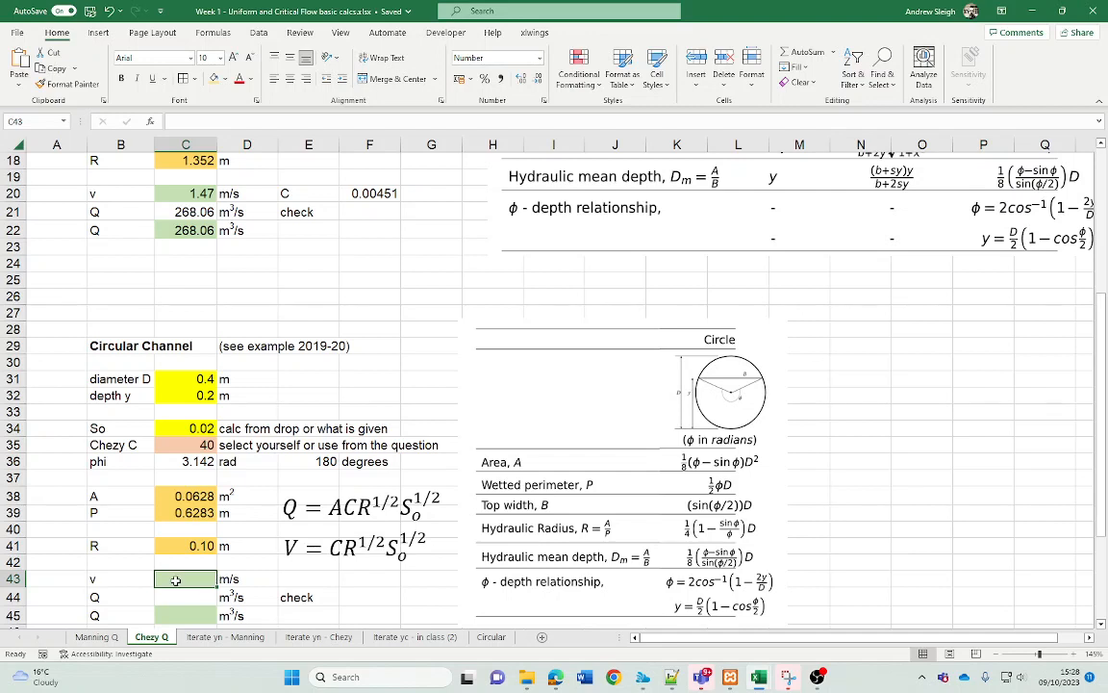
type("=")
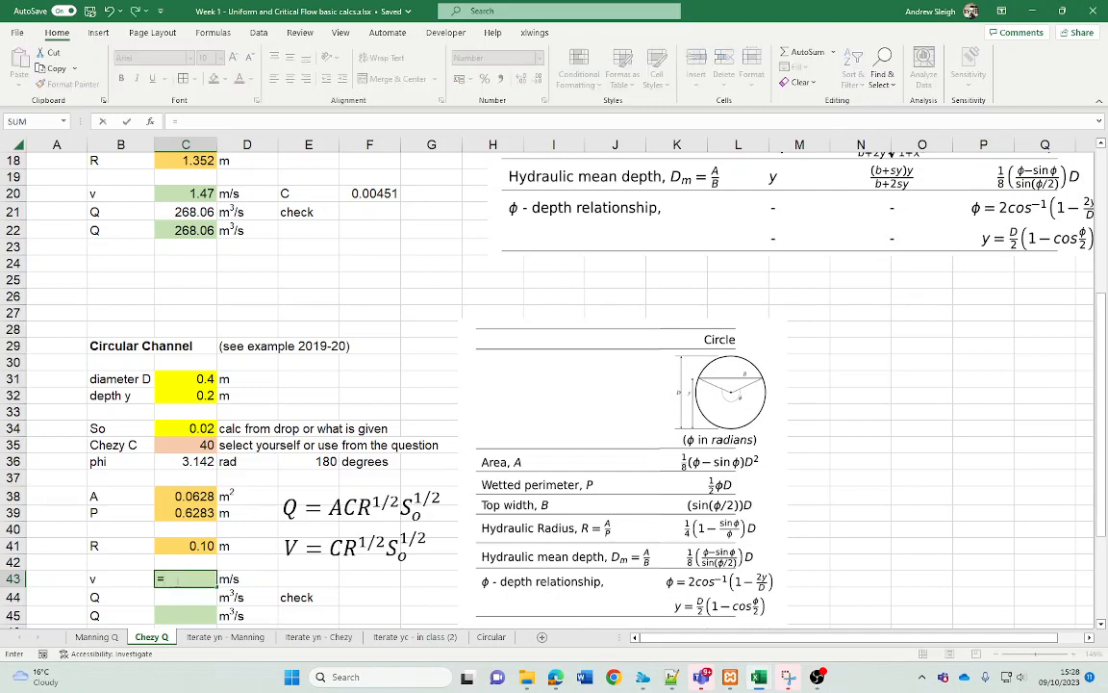
left_click(185, 444)
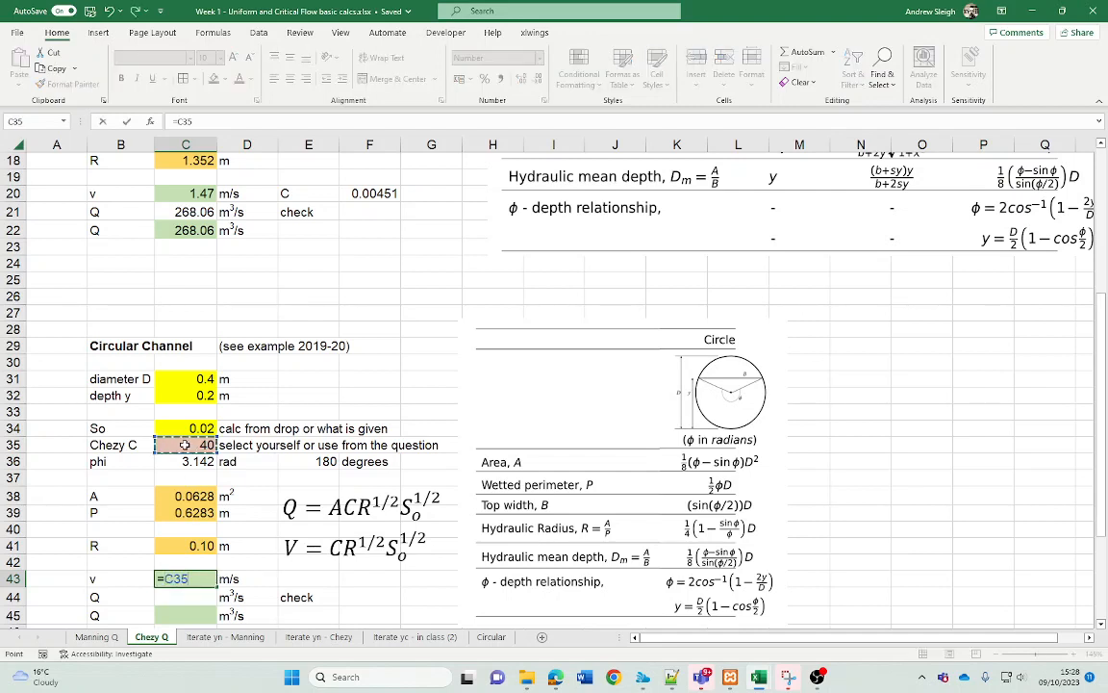
type("*")
left_click(191, 545)
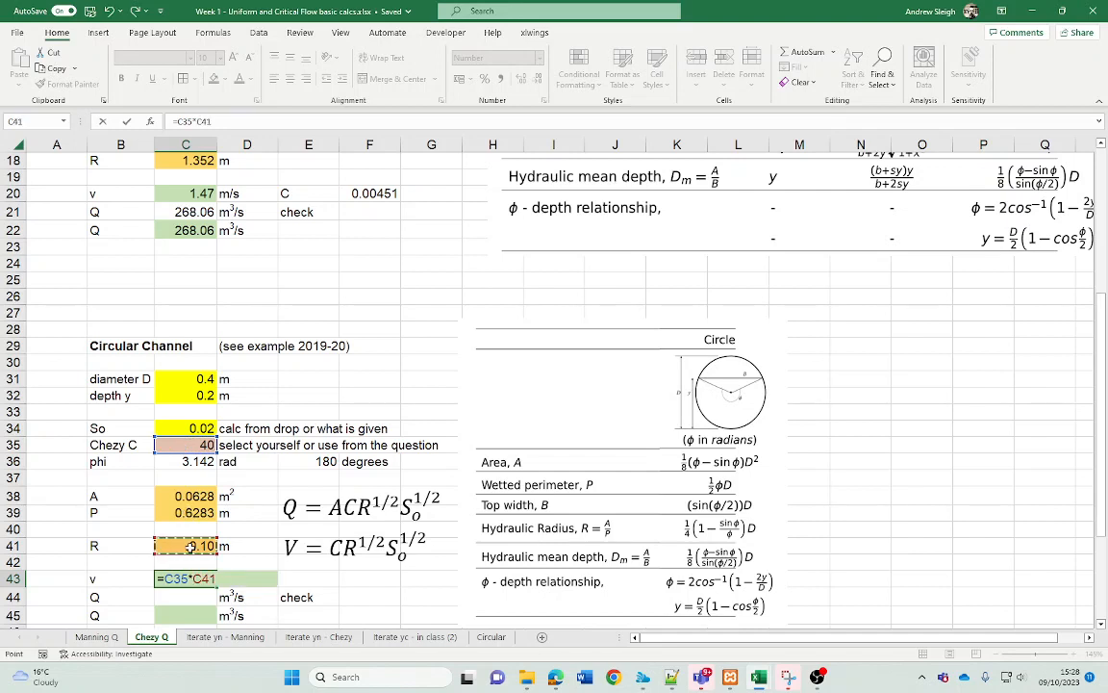
type("^0.5*")
left_click(189, 428)
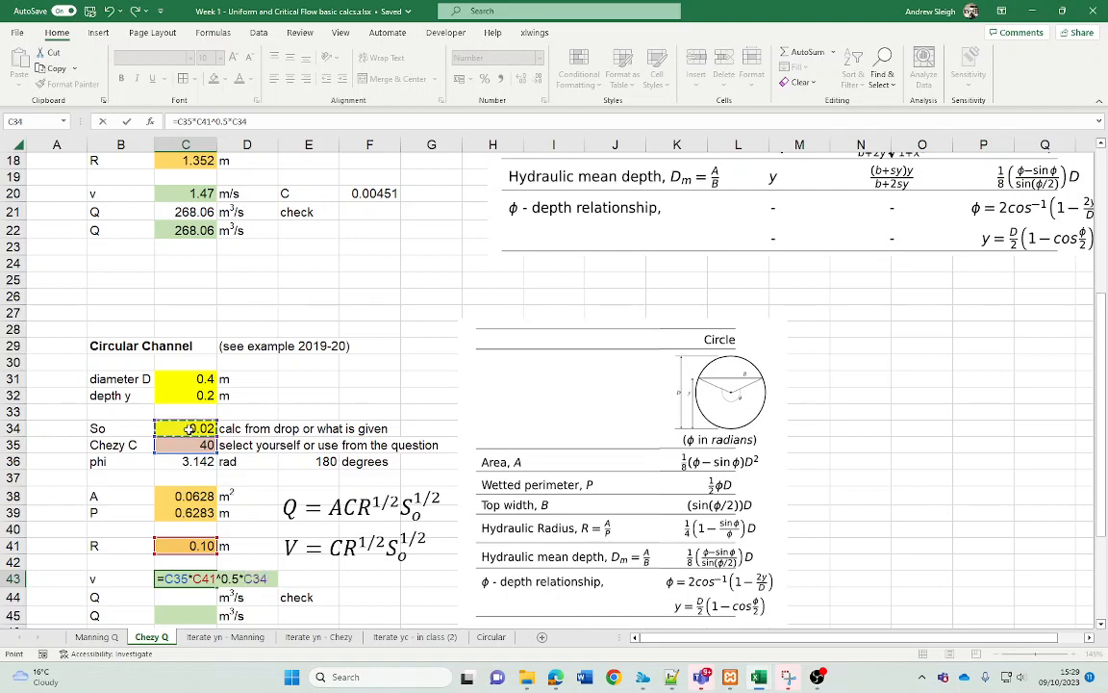
type("^0.5")
key("Return")
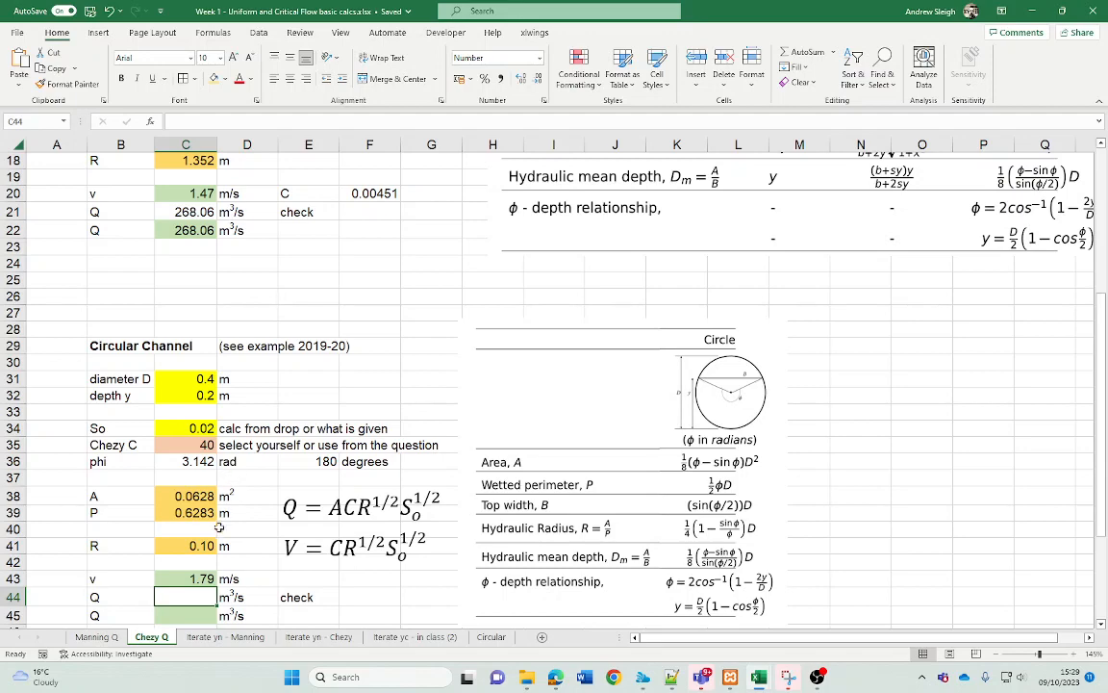
Calculate the check discharge Q in C44 as velocity times area with =C43*C38.
scroll(198, 475, "down", 1)
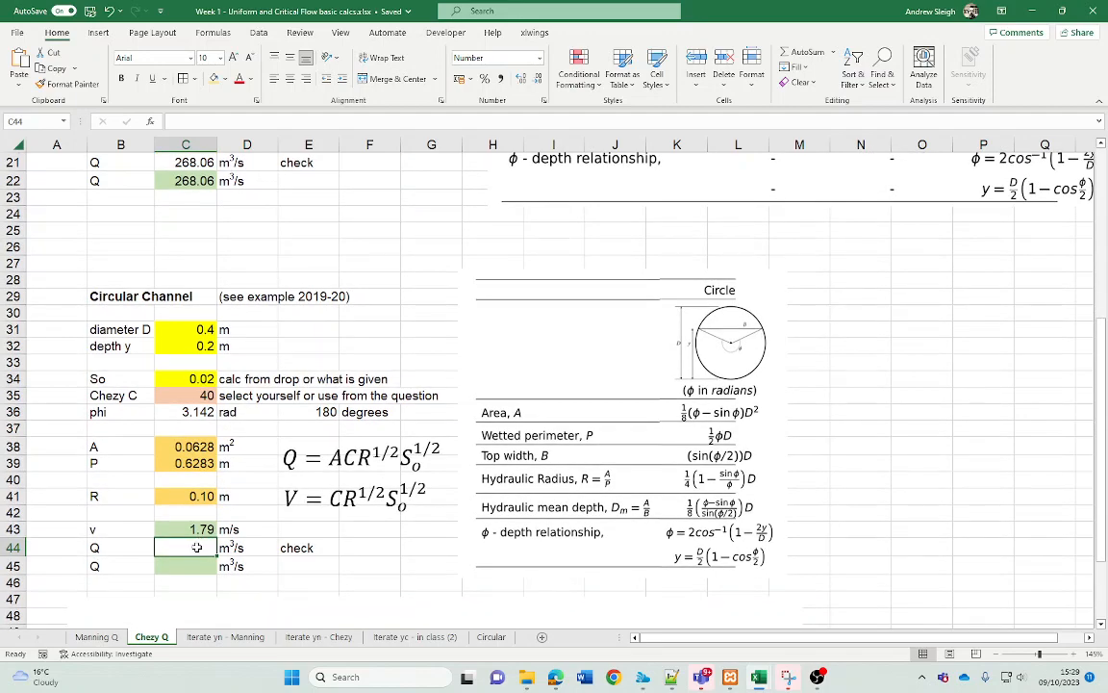
type("=")
left_click(194, 529)
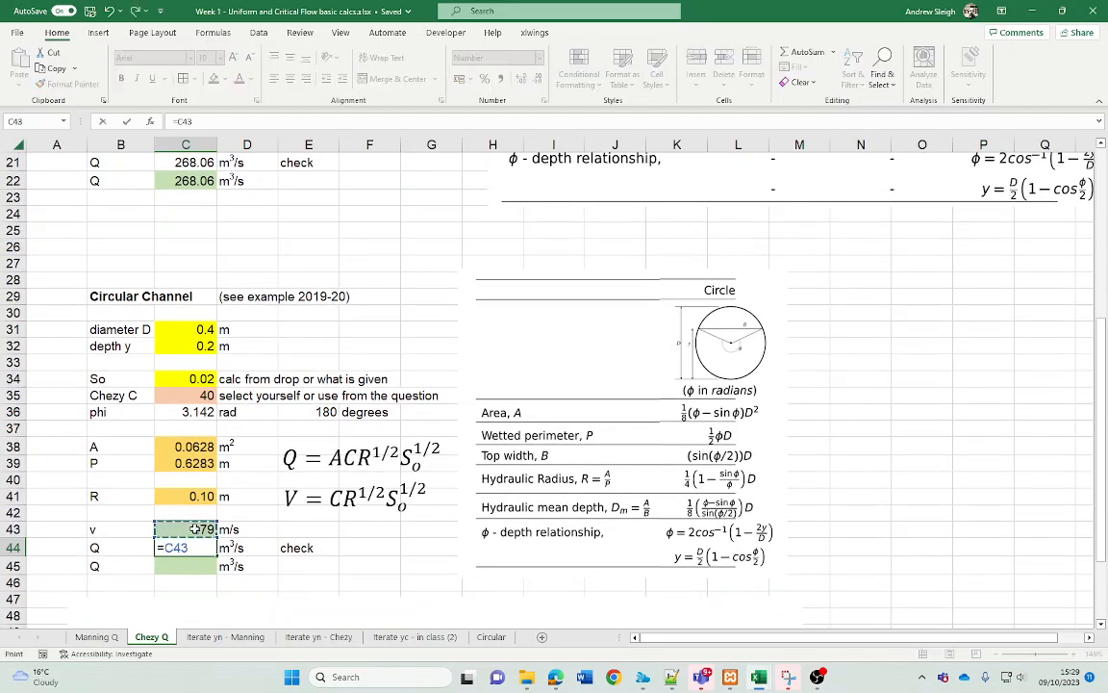
type("*")
left_click(200, 444)
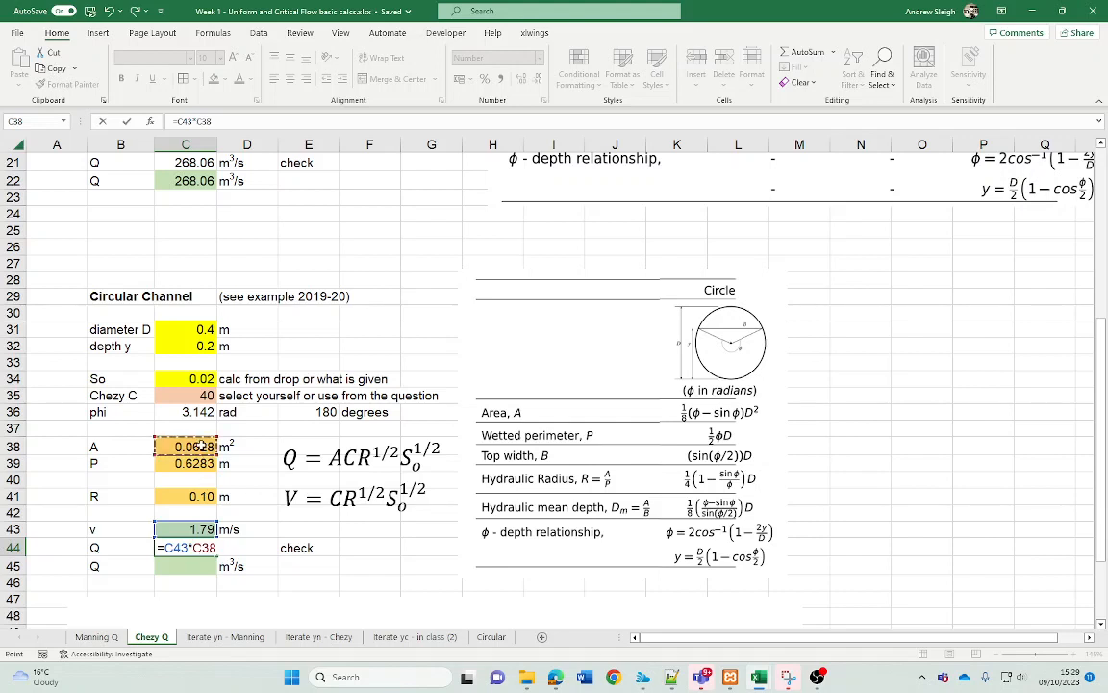
key("Return")
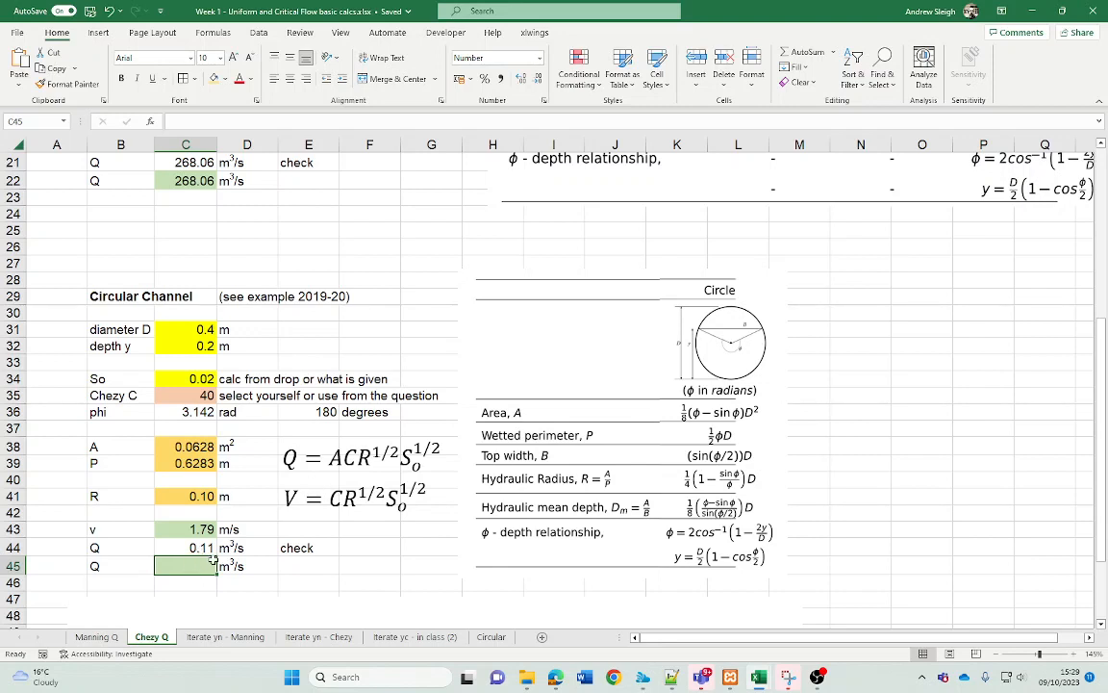
Calculate the circular channel's discharge Q in C45 directly from the Chezy equation with =C38*C35*C41^0.5*C34^0.5, and compare it with the check formula in C44.
type("=")
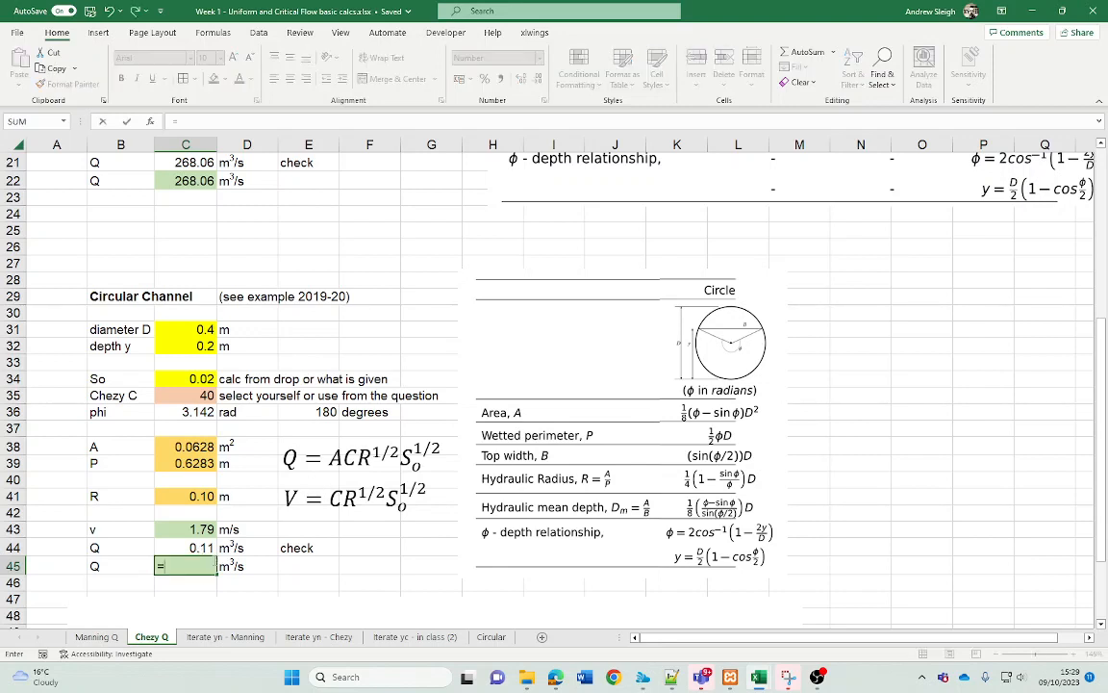
left_click(195, 443)
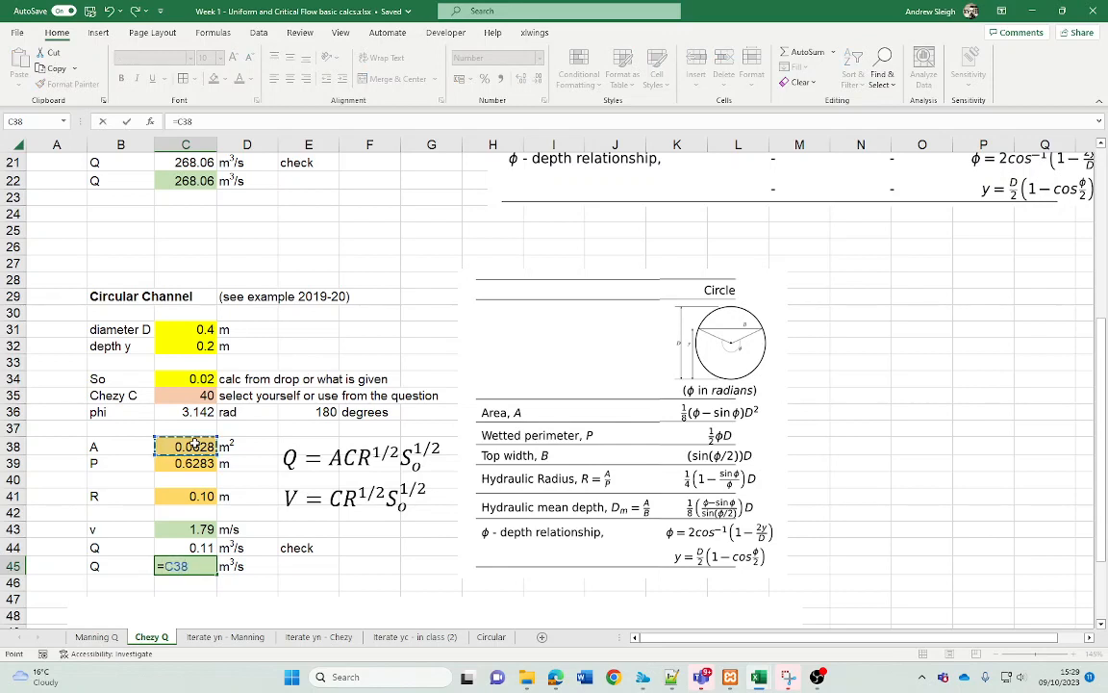
type("*")
left_click(186, 394)
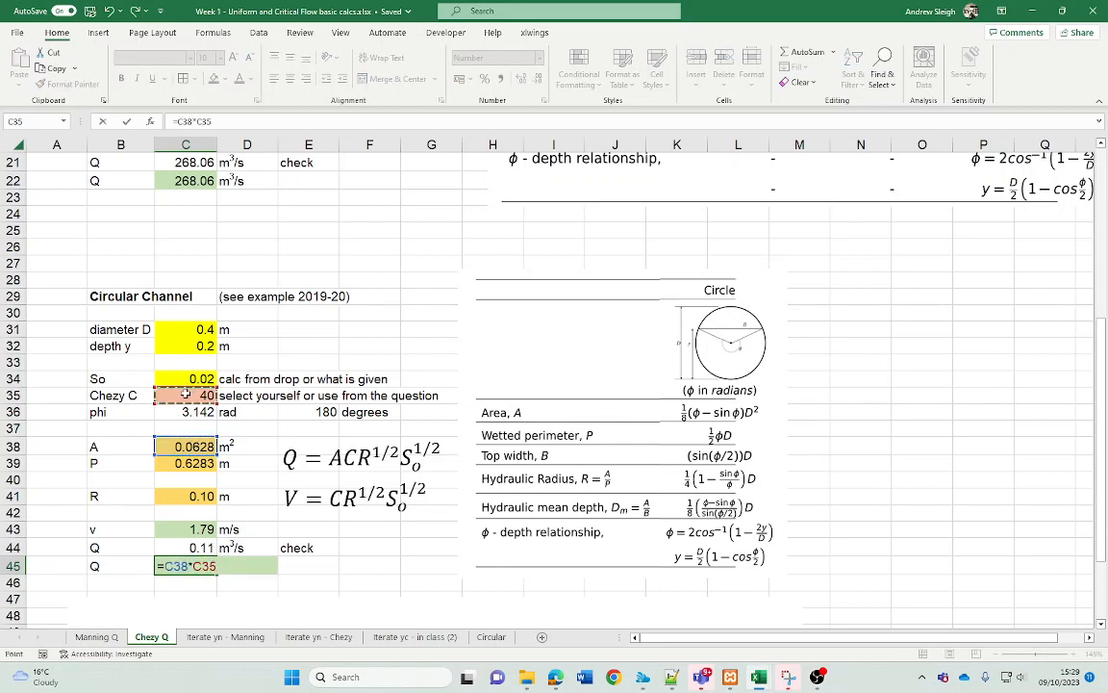
type("*")
left_click(197, 495)
type("^")
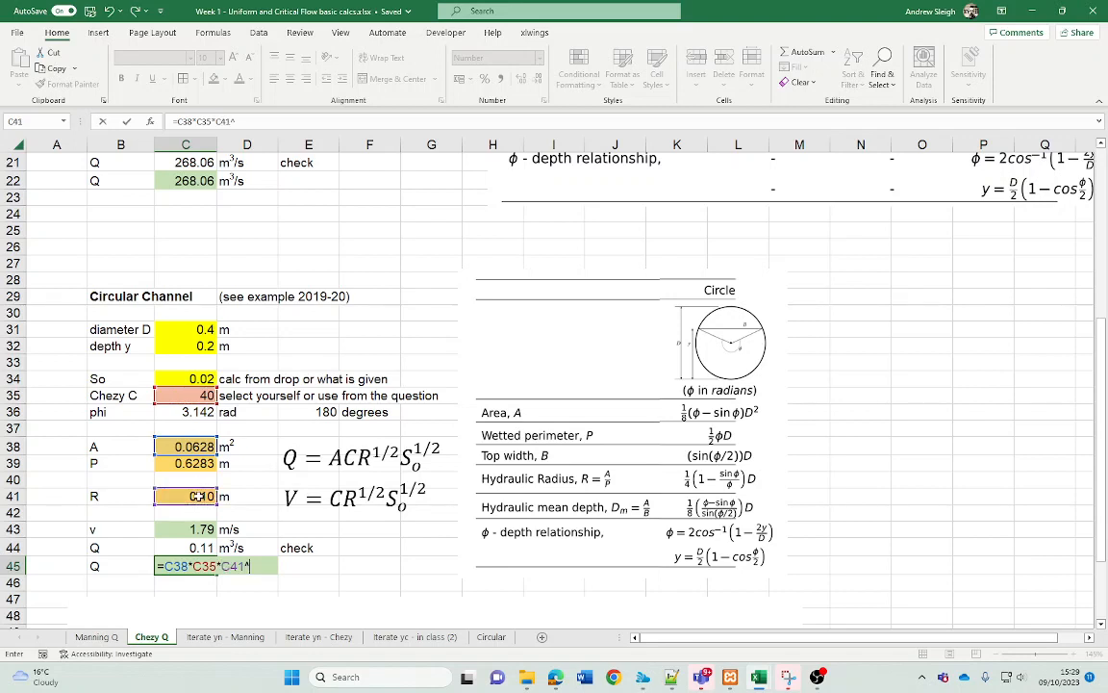
type("0.5*")
left_click(178, 379)
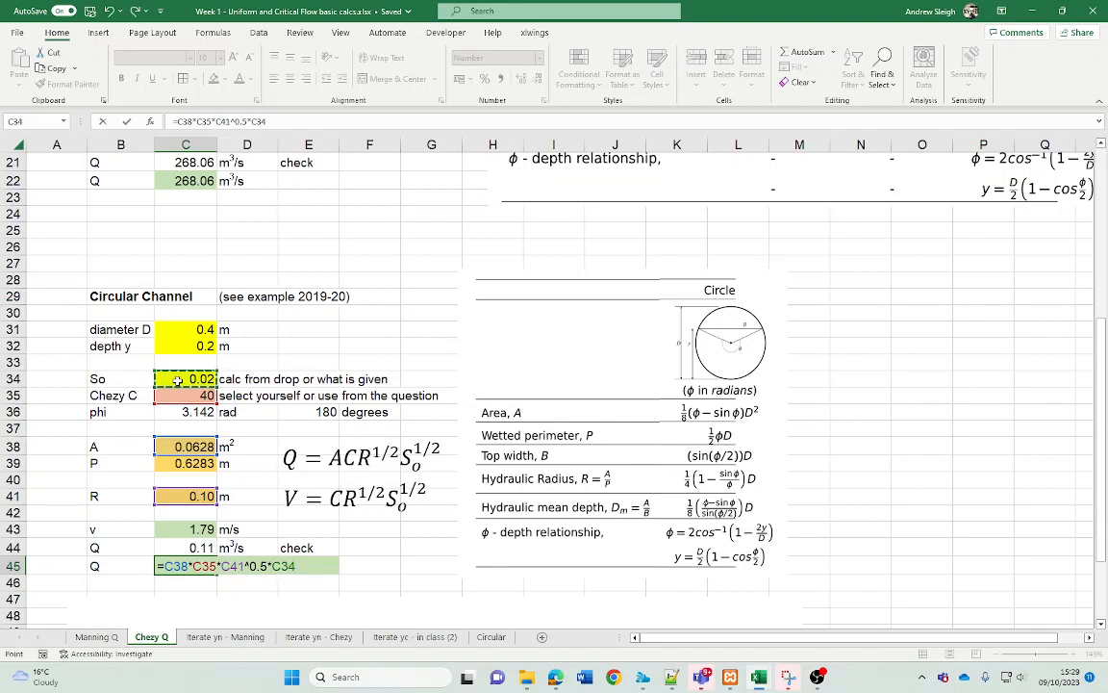
type("^0.5")
key("Return")
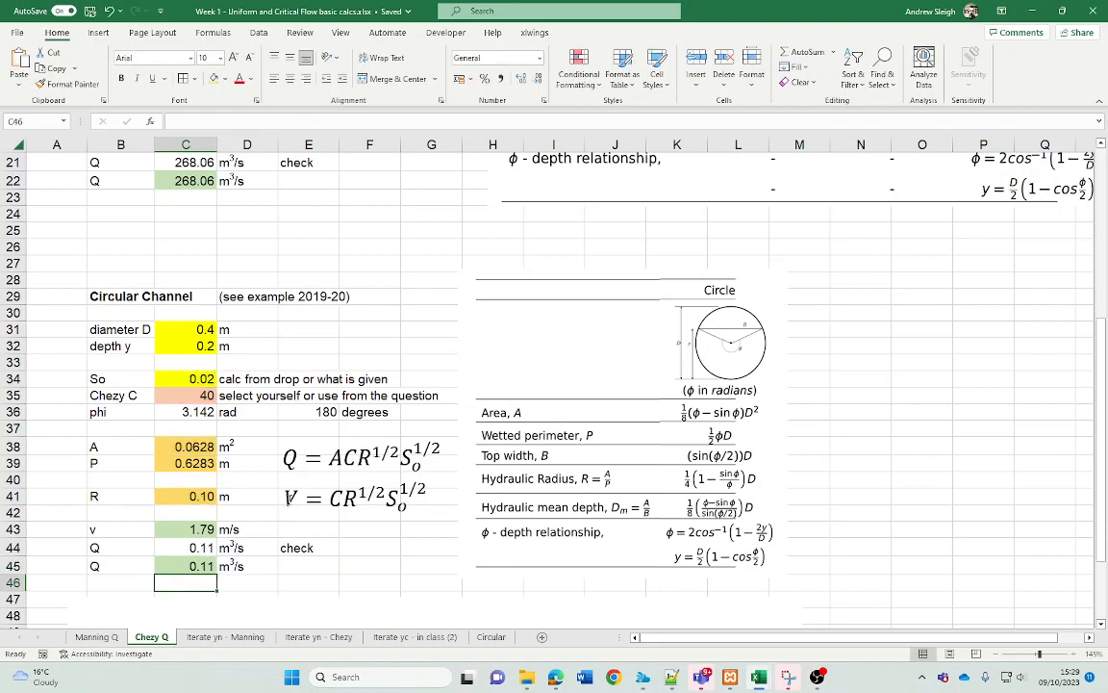
left_click(209, 547)
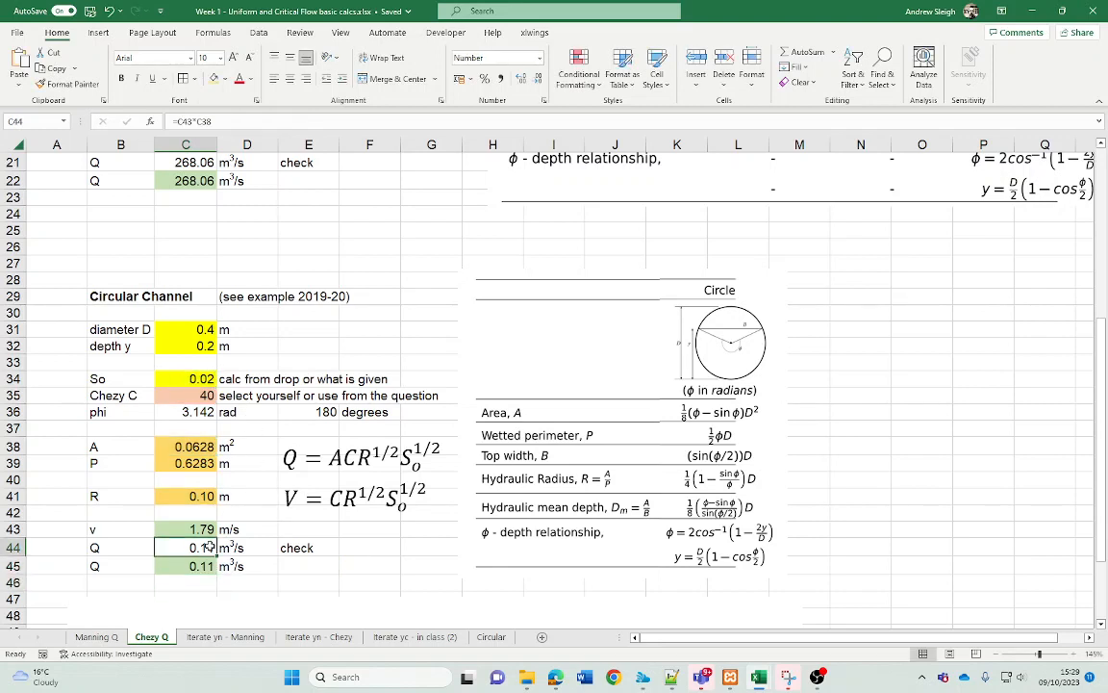